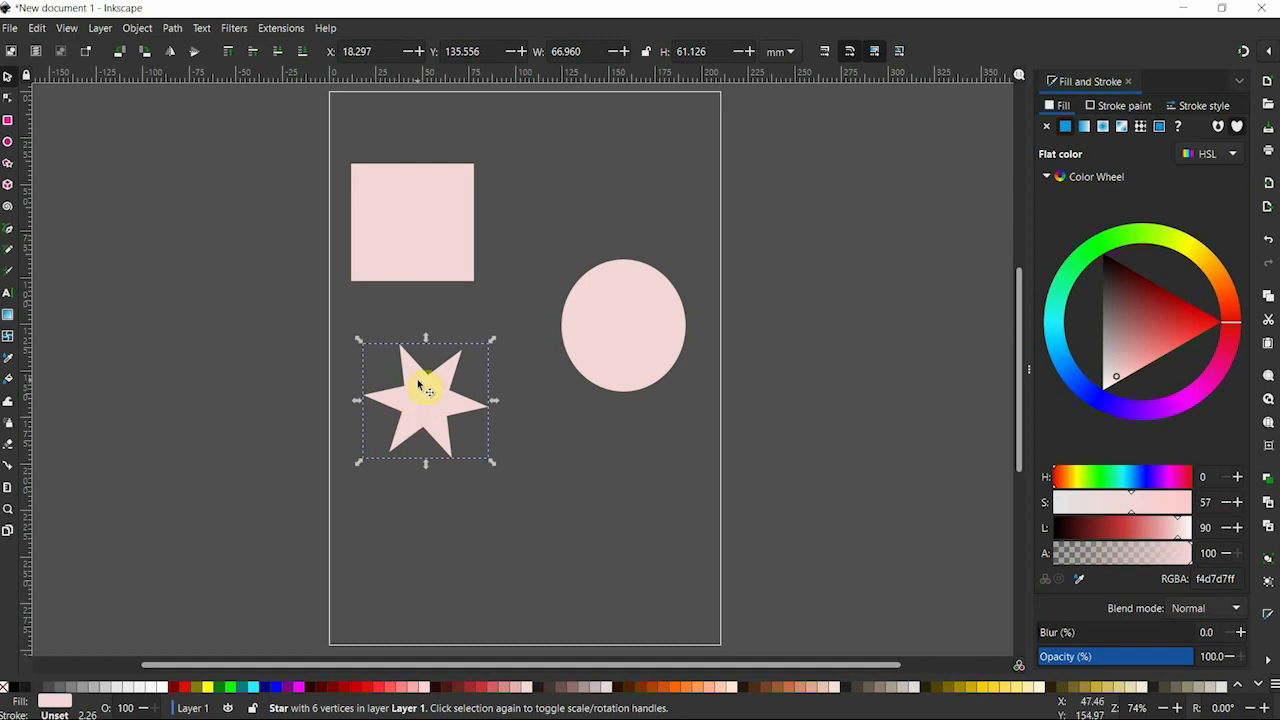
Skew the star's inner corners so its spokes form a pinwheel, and enlarge it to about 114 by 107 mm.
drag(418, 385, 411, 397)
double_click(407, 398)
drag(429, 452, 452, 436)
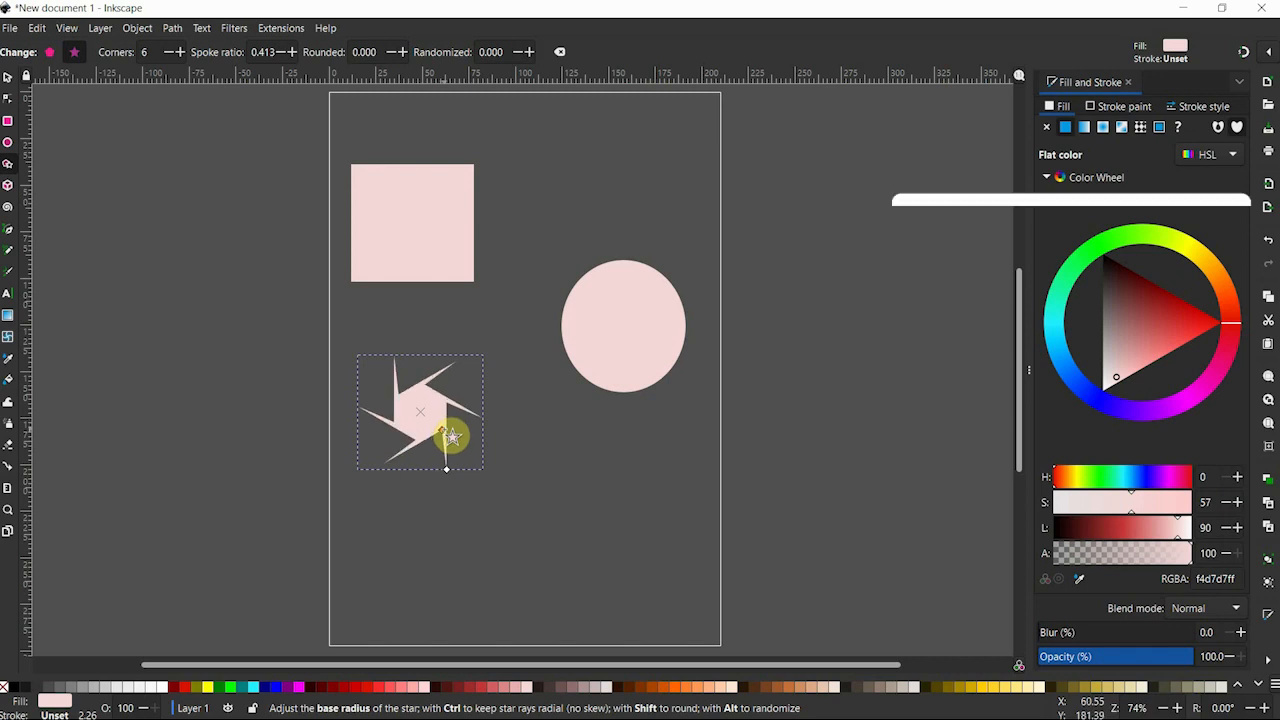
click(9, 78)
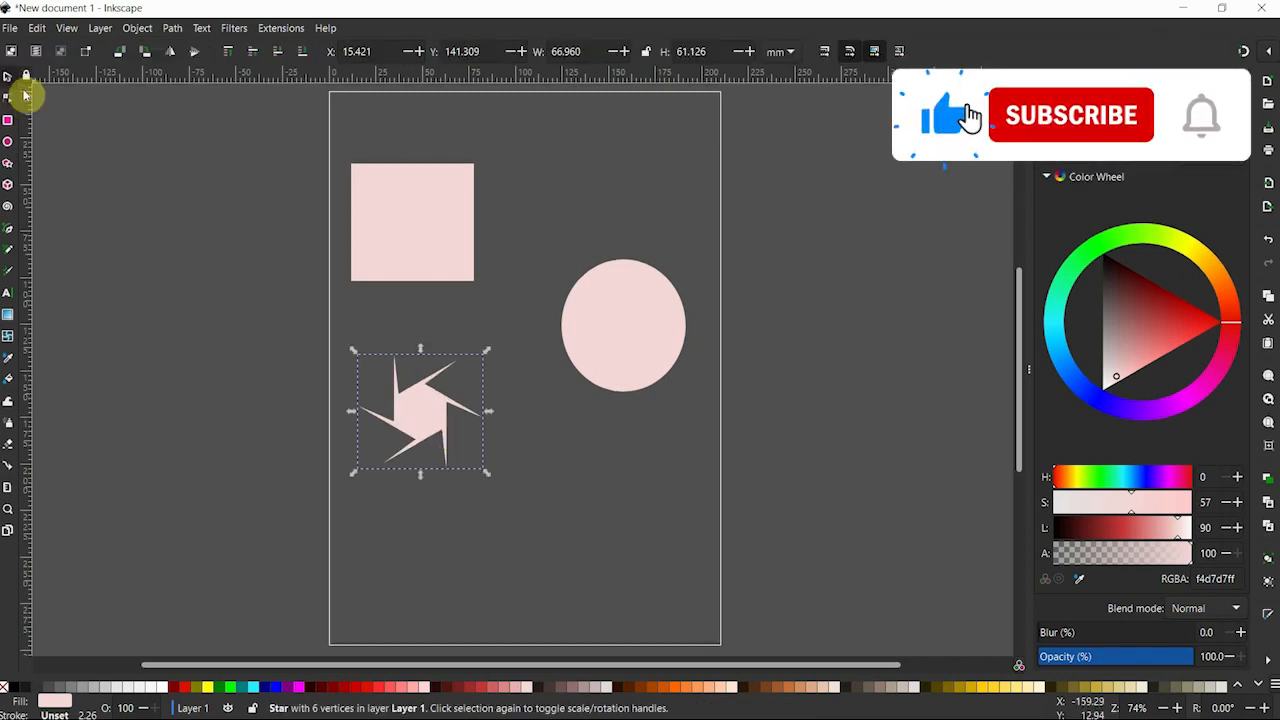
drag(352, 474, 340, 538)
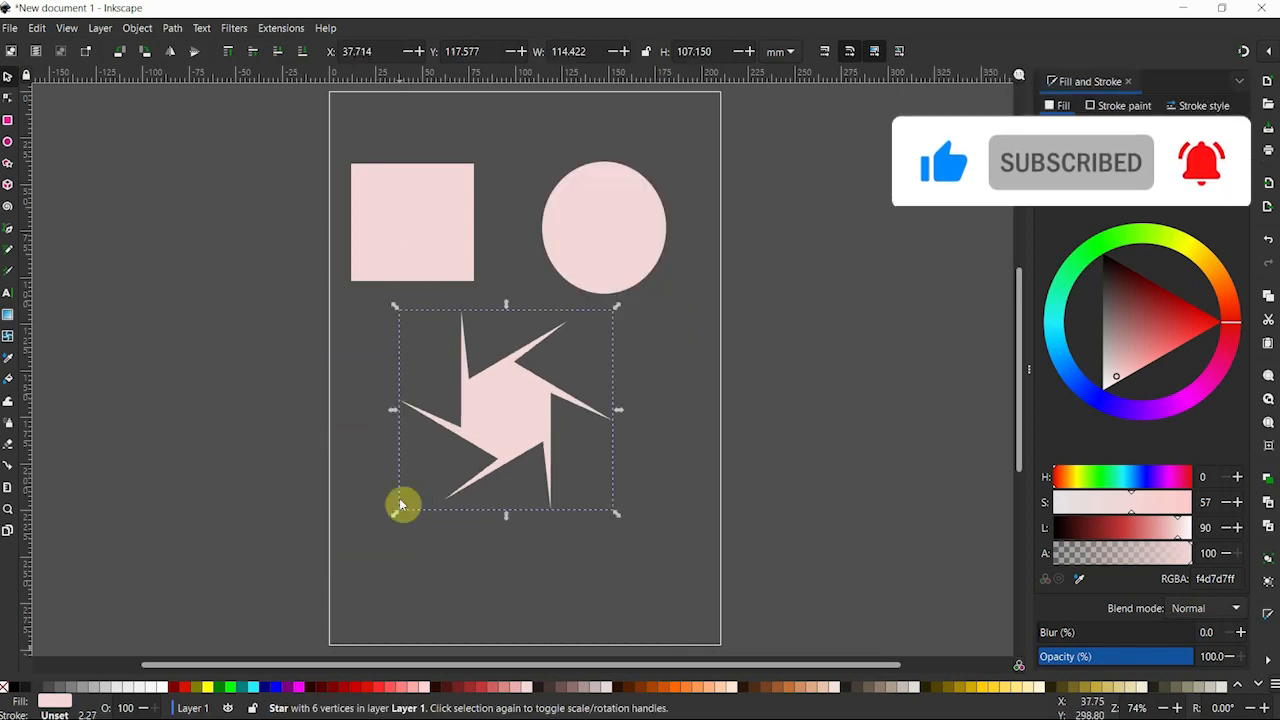
Fill the star with orange #FF6600 and the circle with dark green 0a850f.
click(674, 688)
click(612, 222)
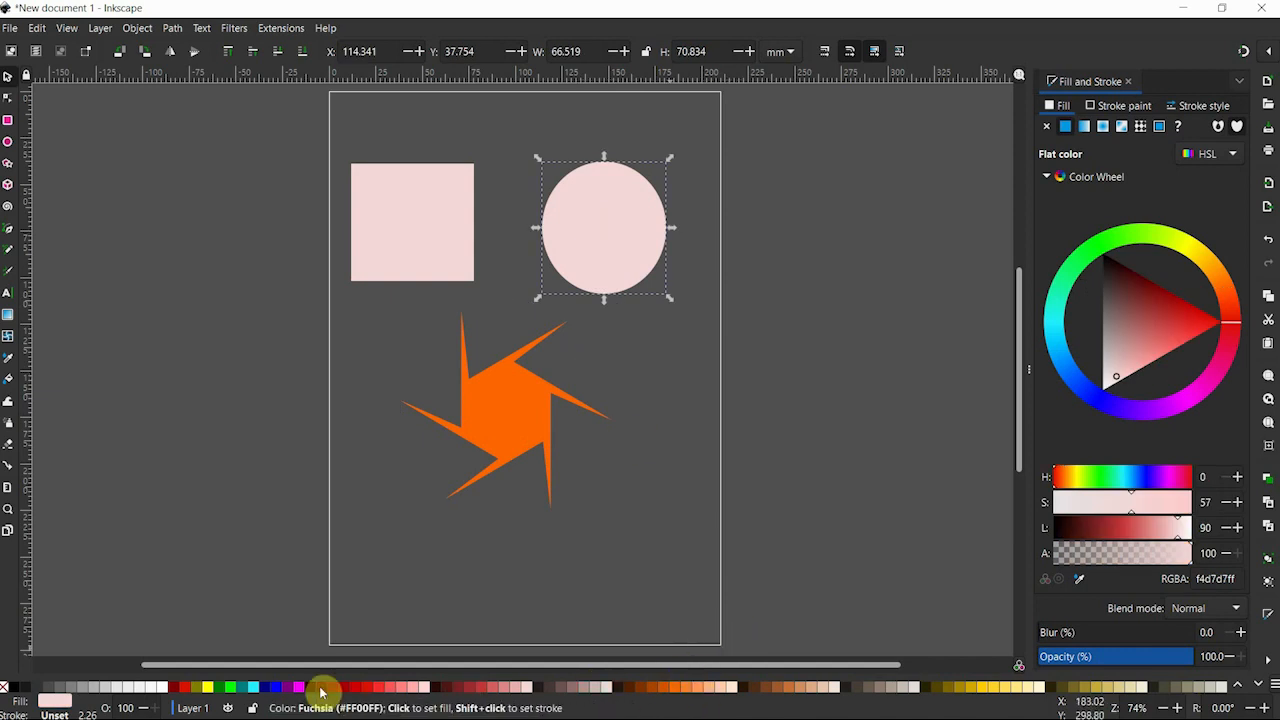
click(231, 686)
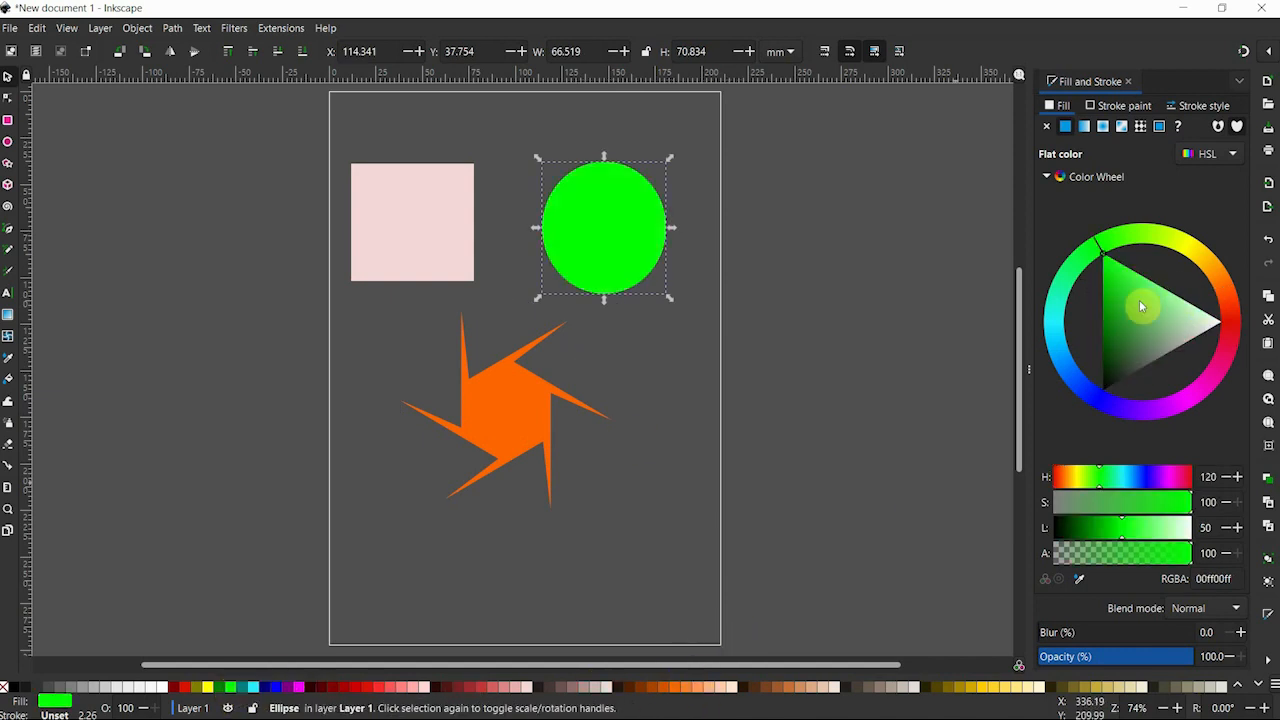
click(1108, 321)
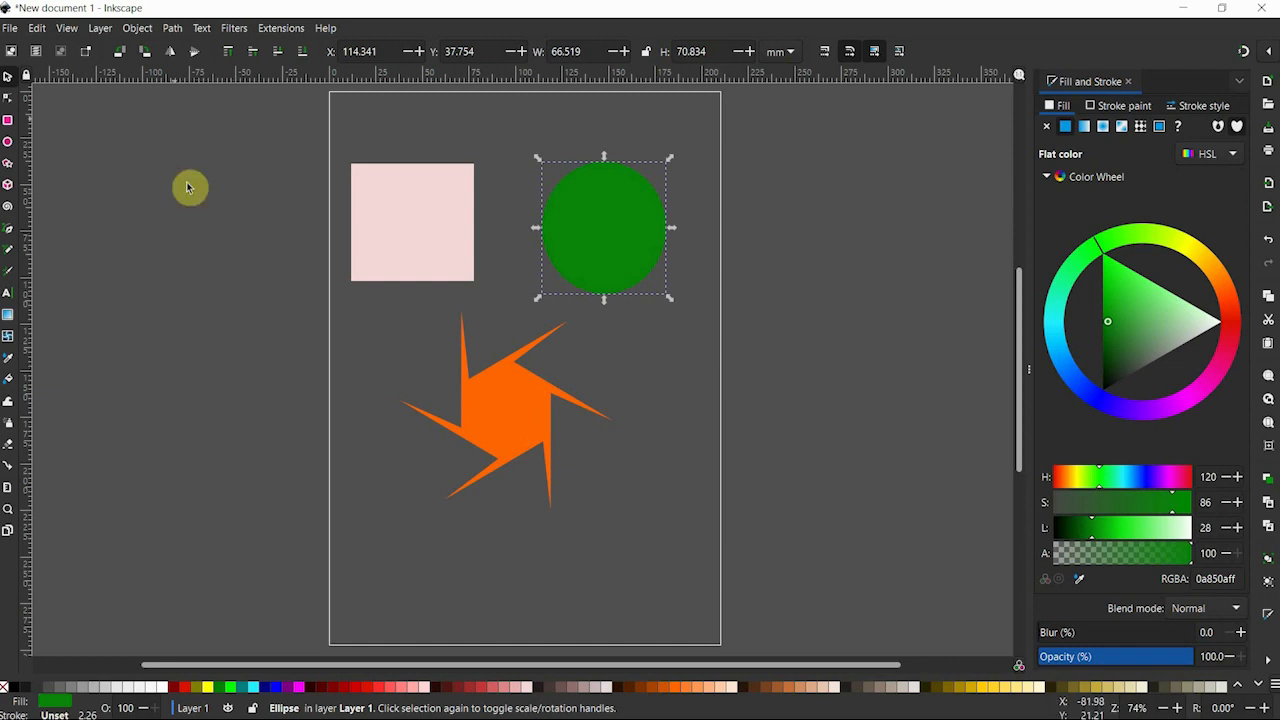
Apply the Button bevel filter to the green circle and shift it about 14 mm right and 3 mm up.
click(236, 29)
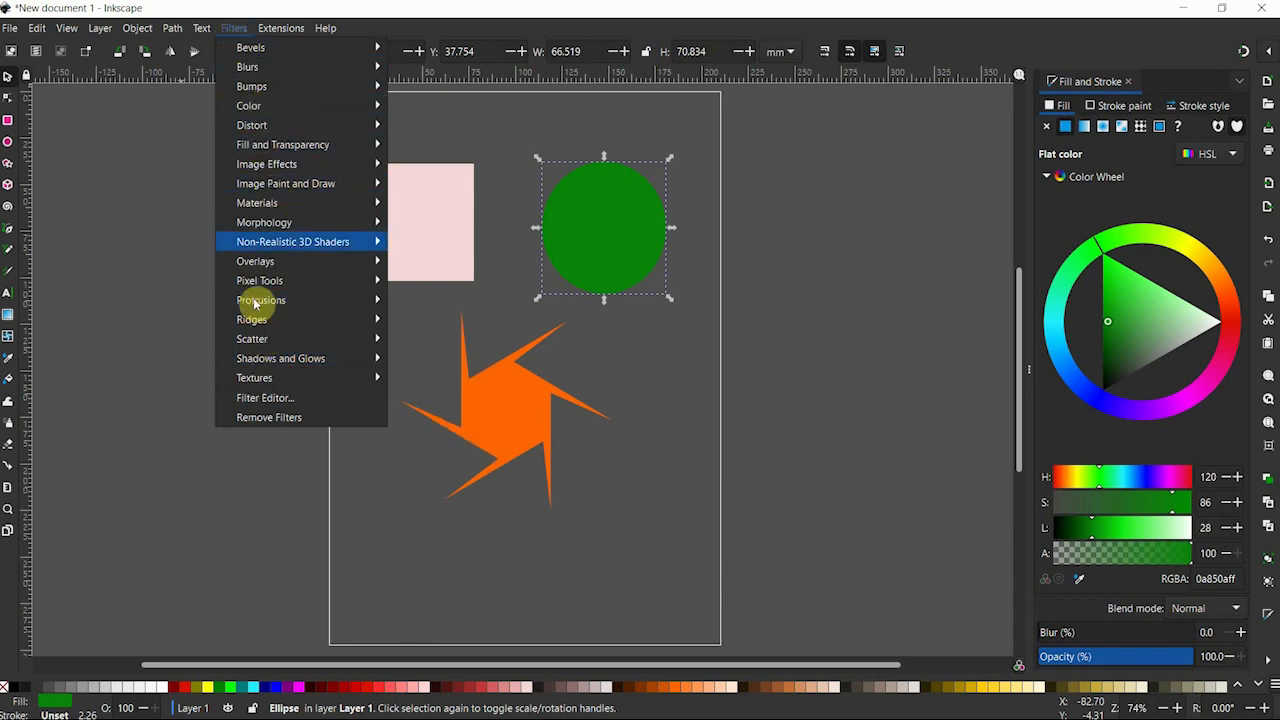
mouse_move(228, 93)
mouse_move(265, 56)
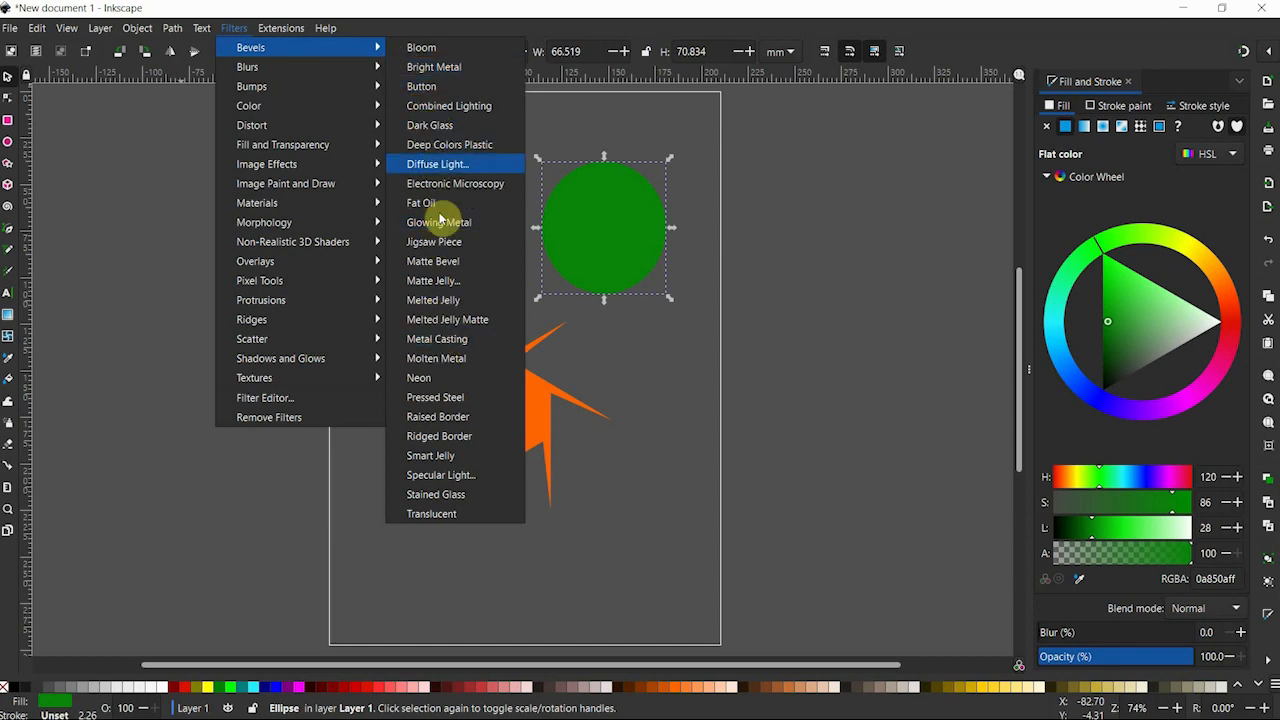
click(424, 87)
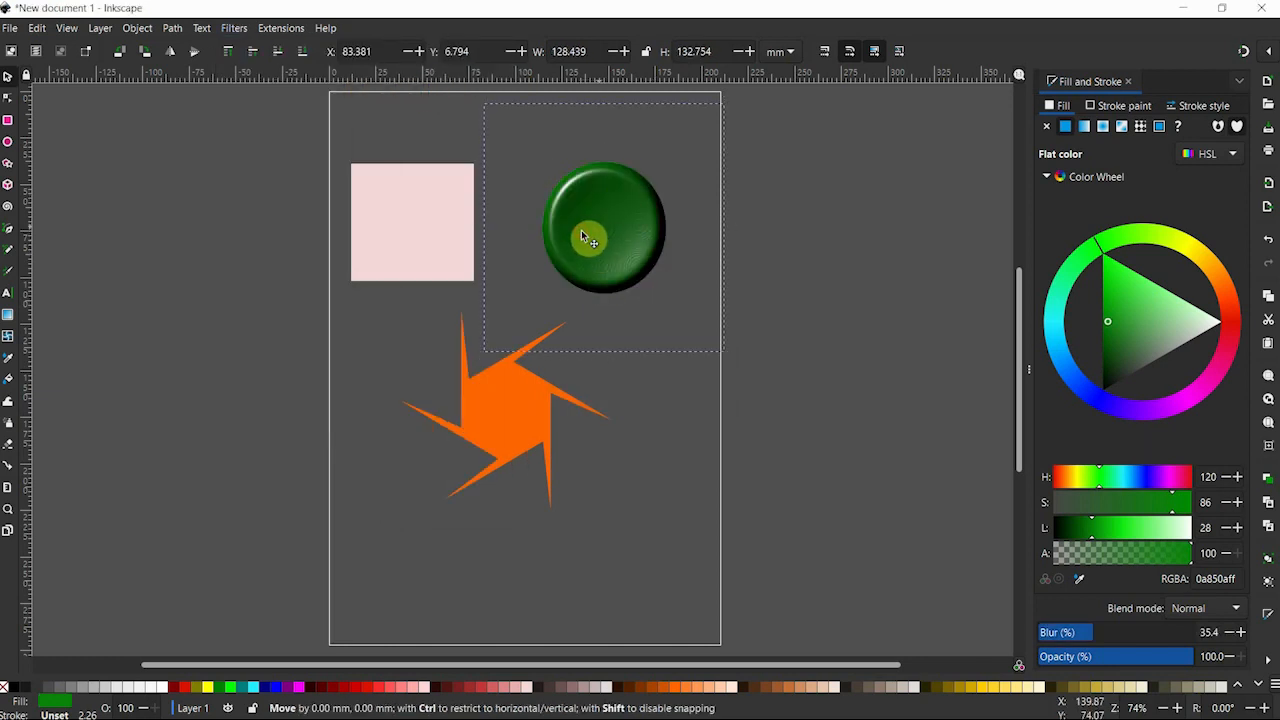
drag(586, 228, 615, 222)
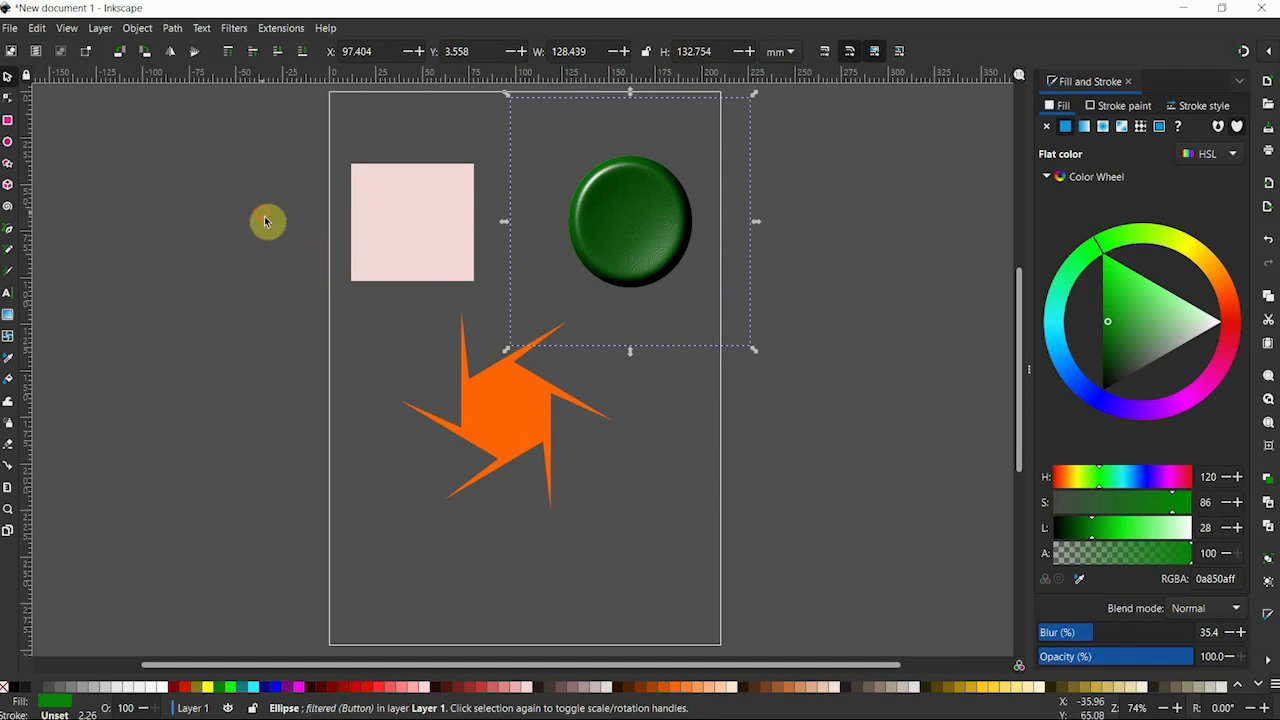
Apply the Button bevel filter to the pink rectangle and the orange star together, and deselect them.
drag(269, 222, 463, 423)
shift+click(520, 458)
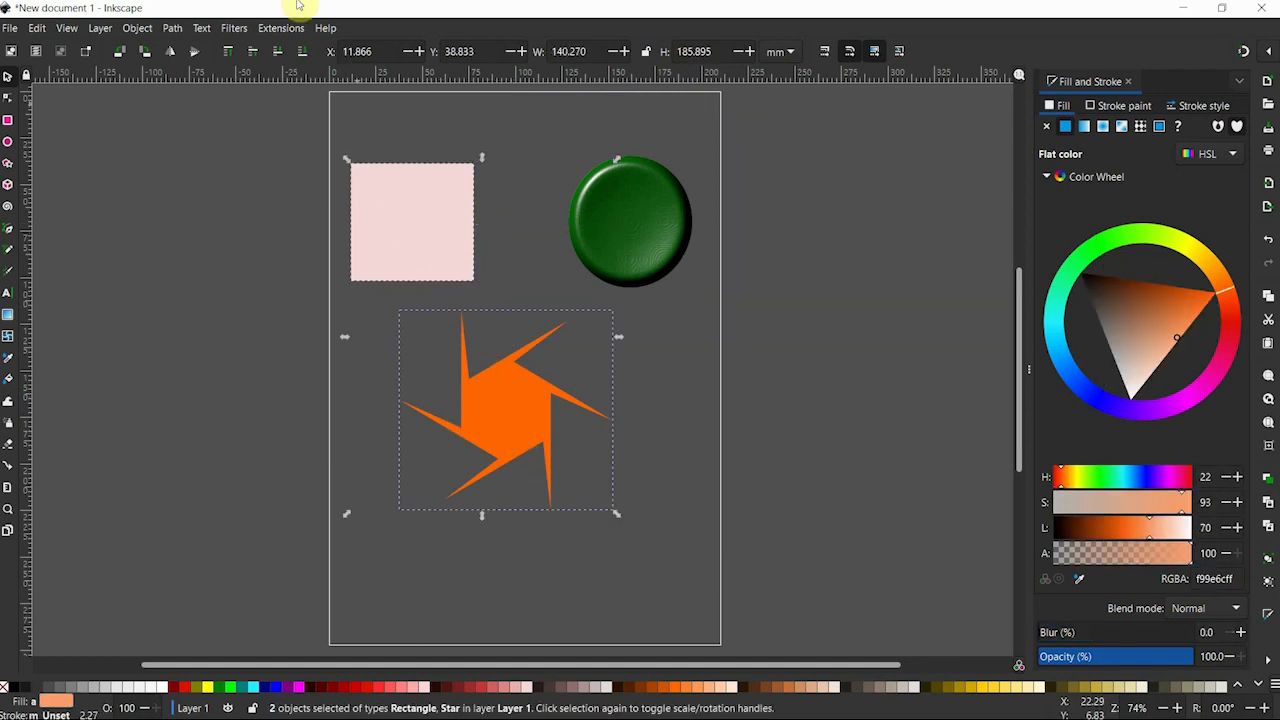
click(240, 28)
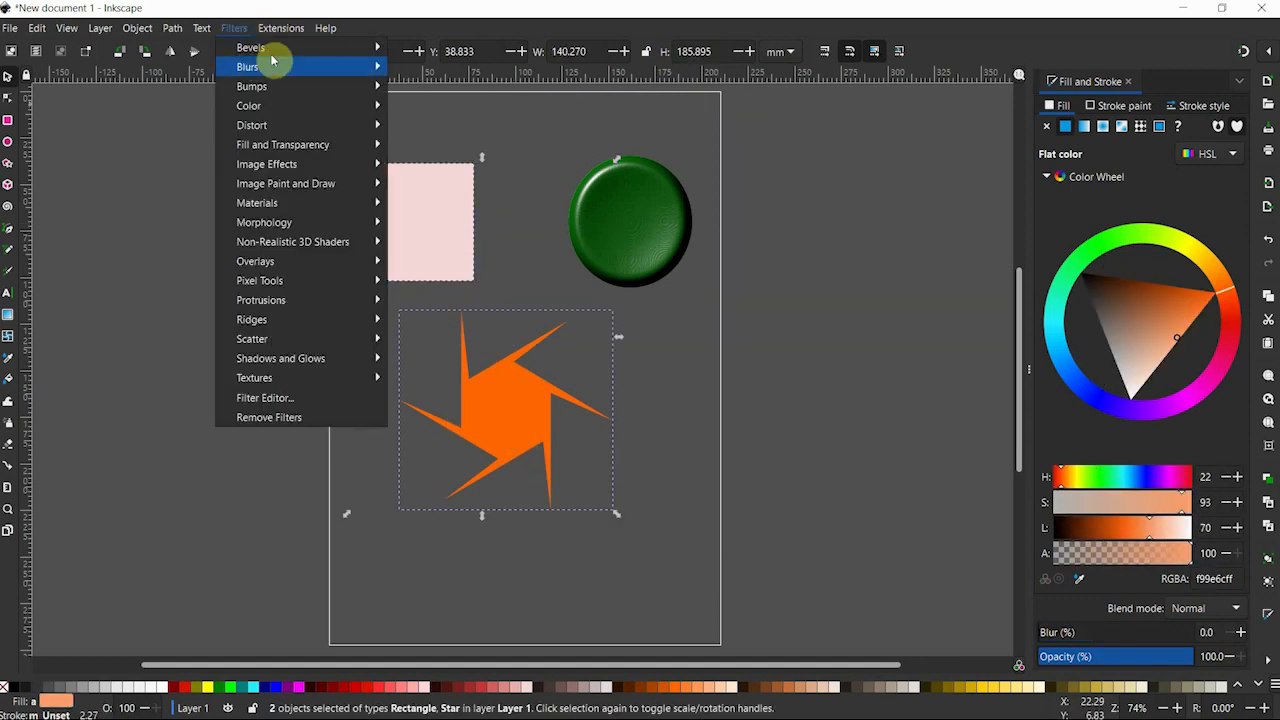
mouse_move(357, 49)
click(425, 91)
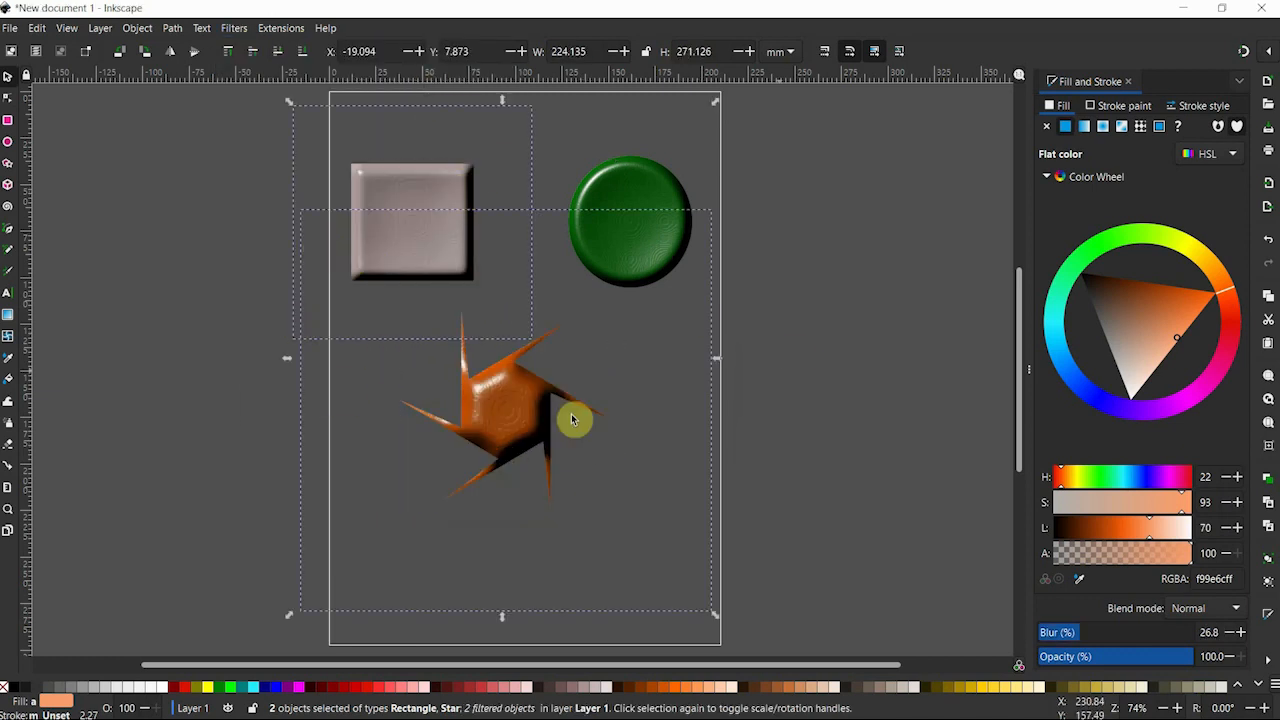
click(817, 303)
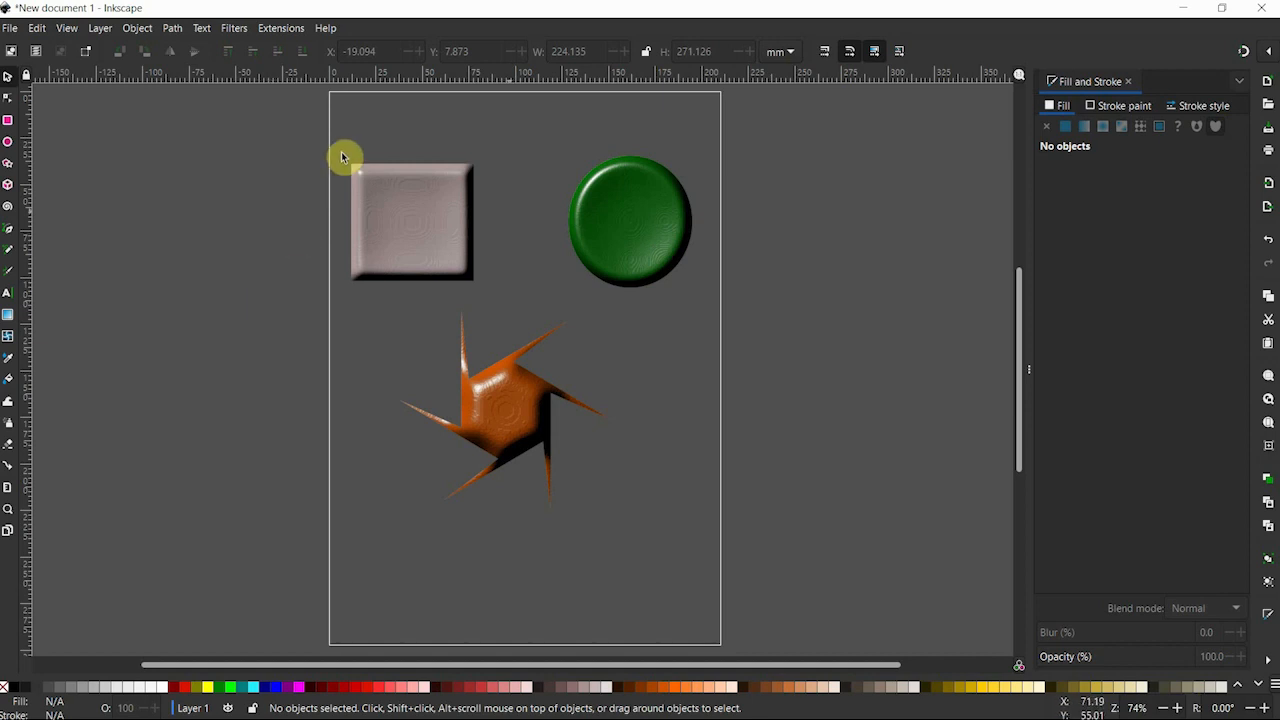
Select the rectangle, star and circle together and remove all their filters.
click(393, 219)
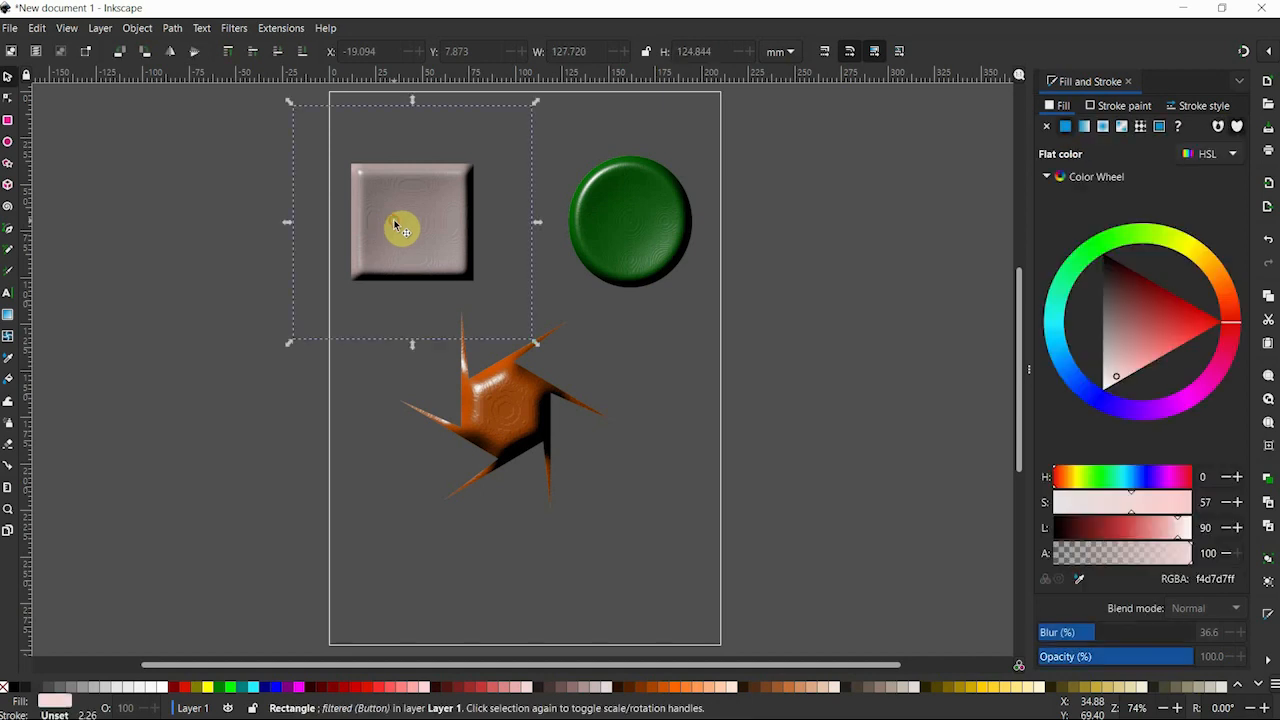
shift+click(502, 394)
shift+click(627, 174)
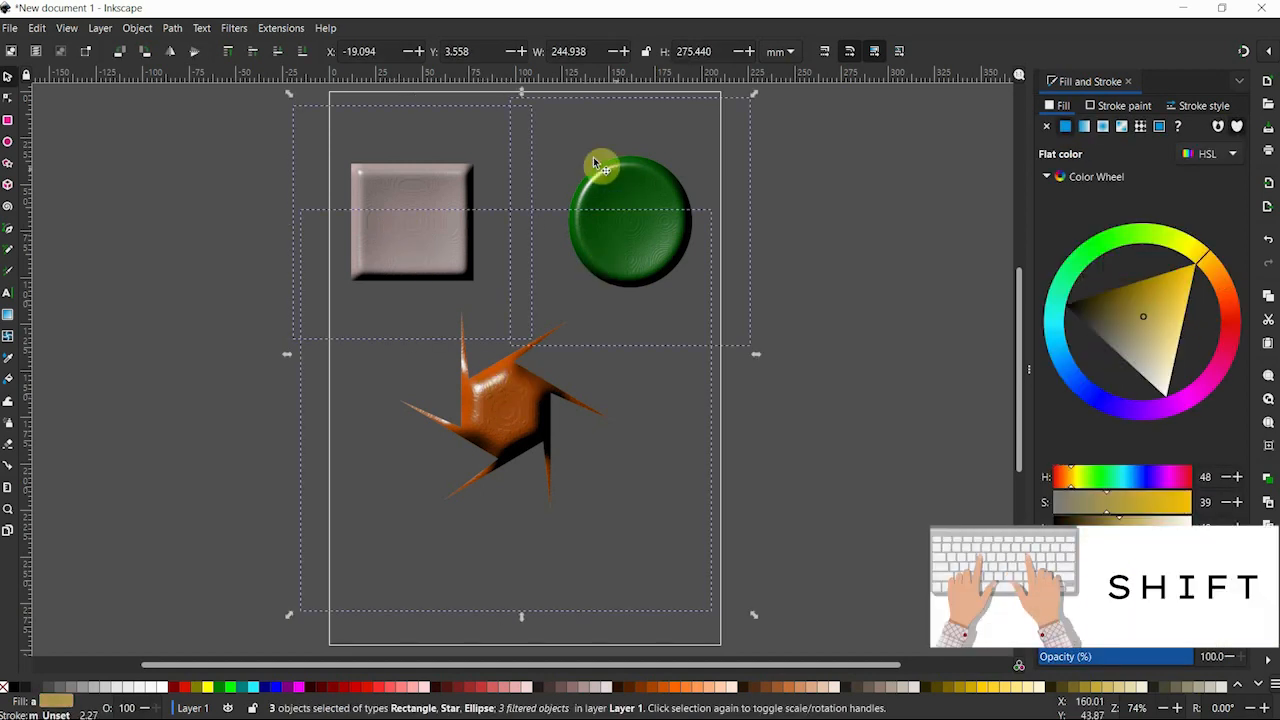
click(233, 28)
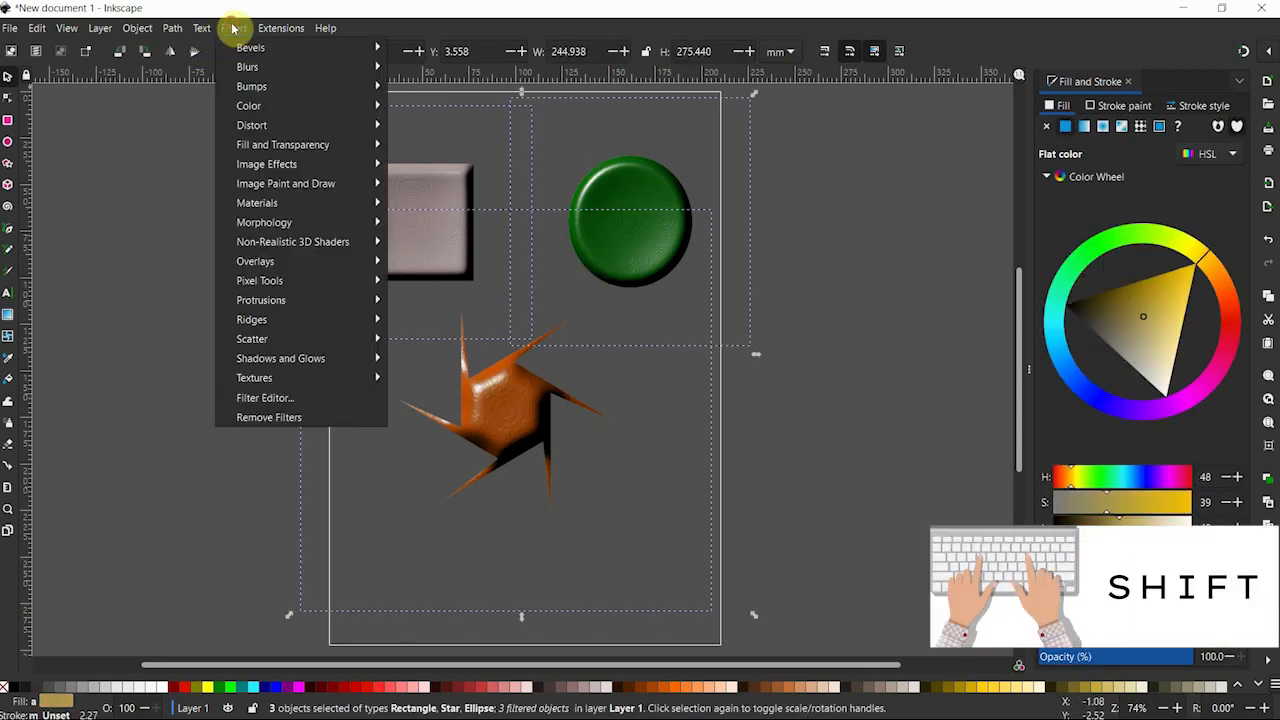
click(313, 426)
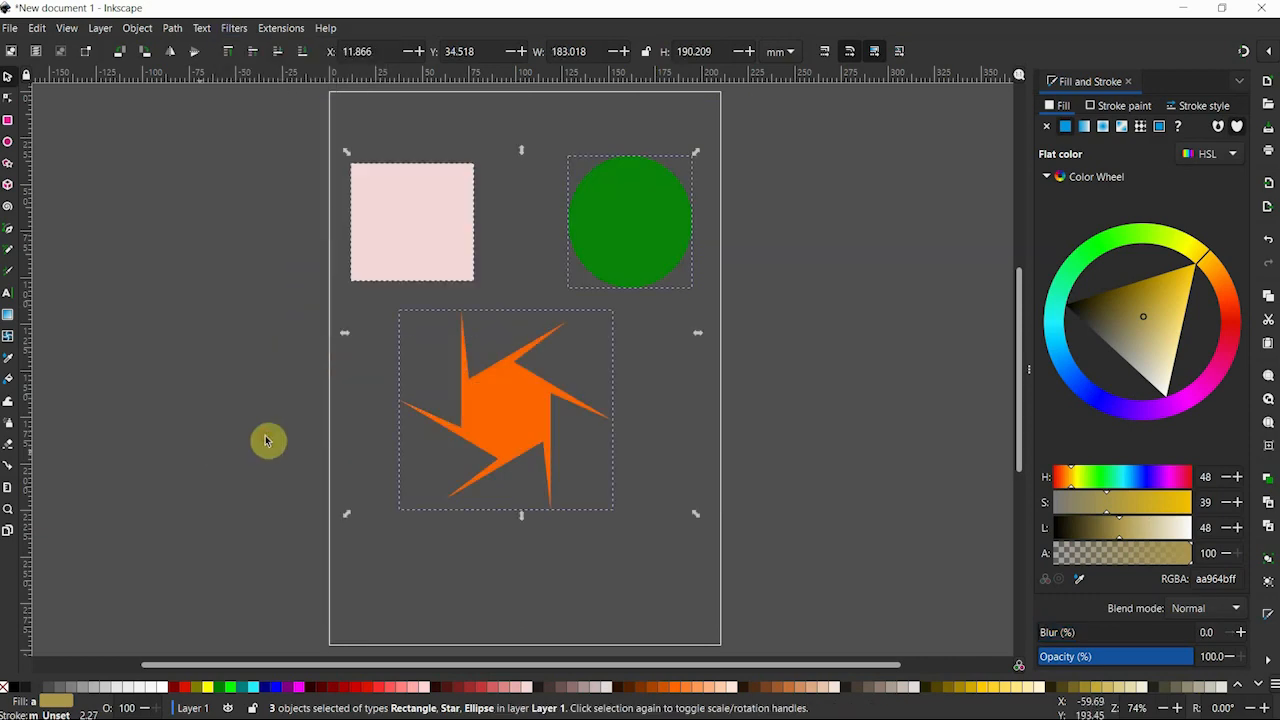
Apply the Molten Metal bevel filter to the pink rectangle only.
key(Tab)
click(244, 29)
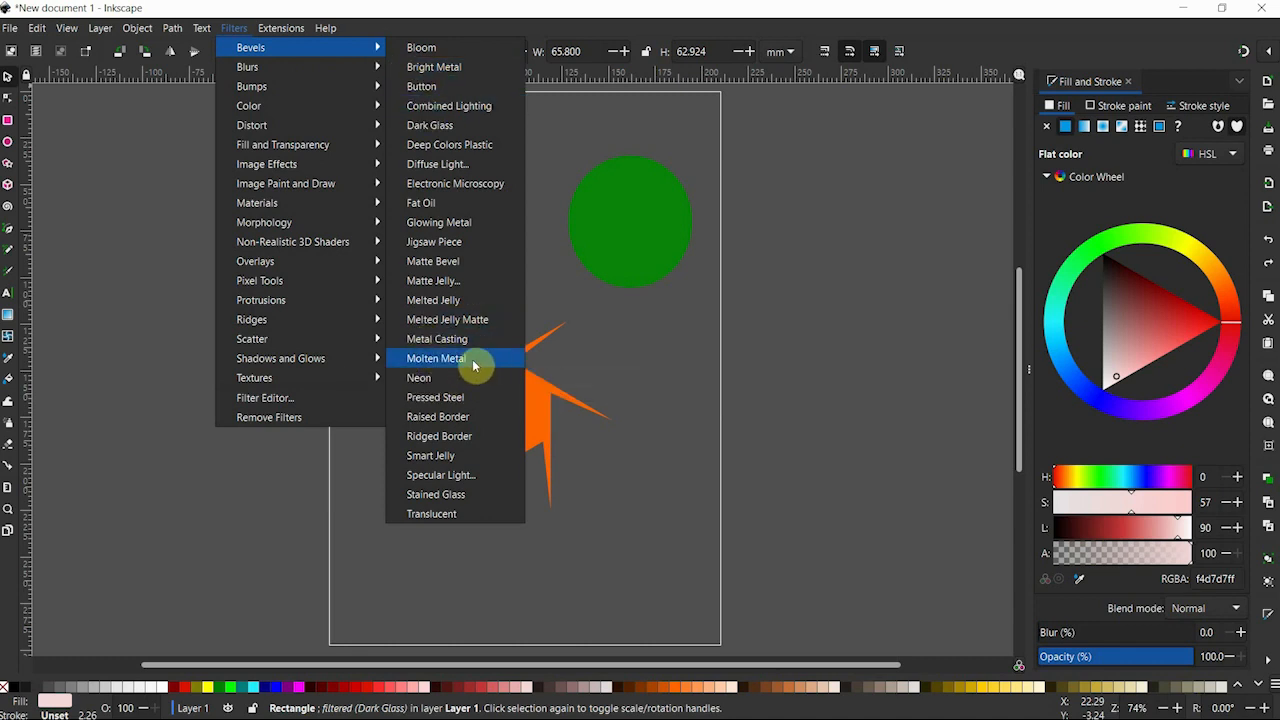
click(474, 358)
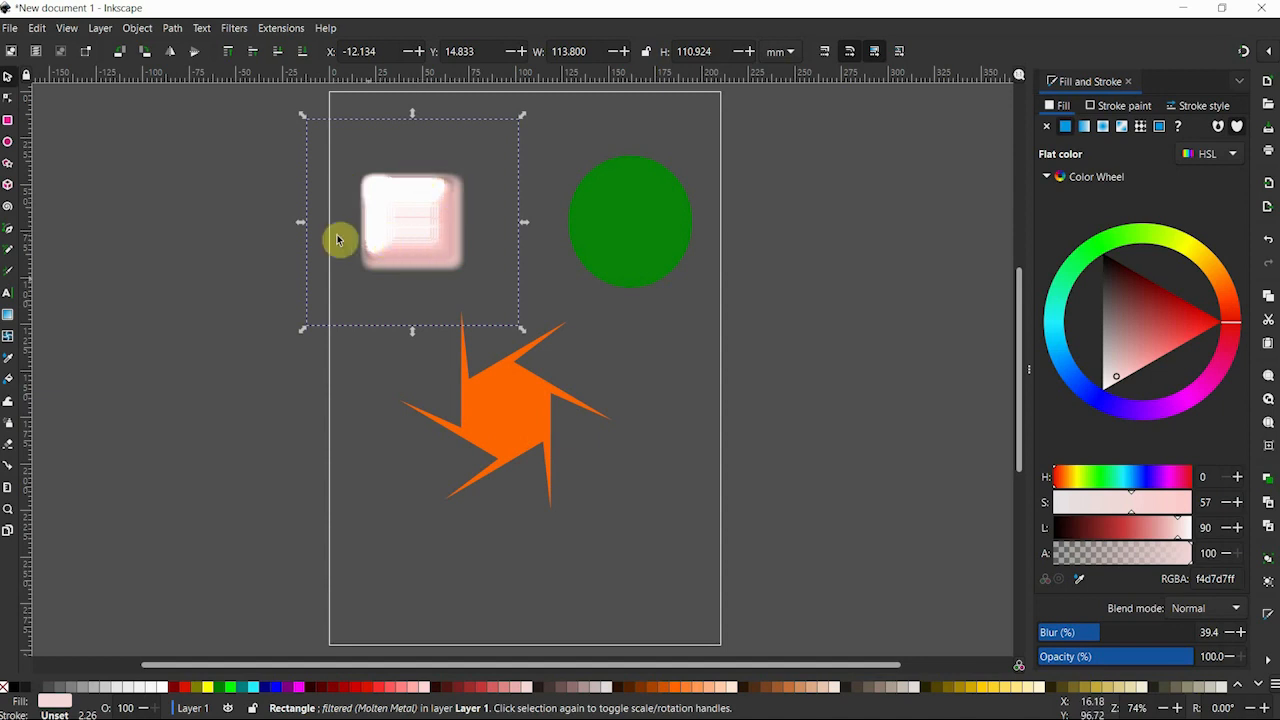
Open the Filter Editor and dock it beside Fill and Stroke.
click(234, 28)
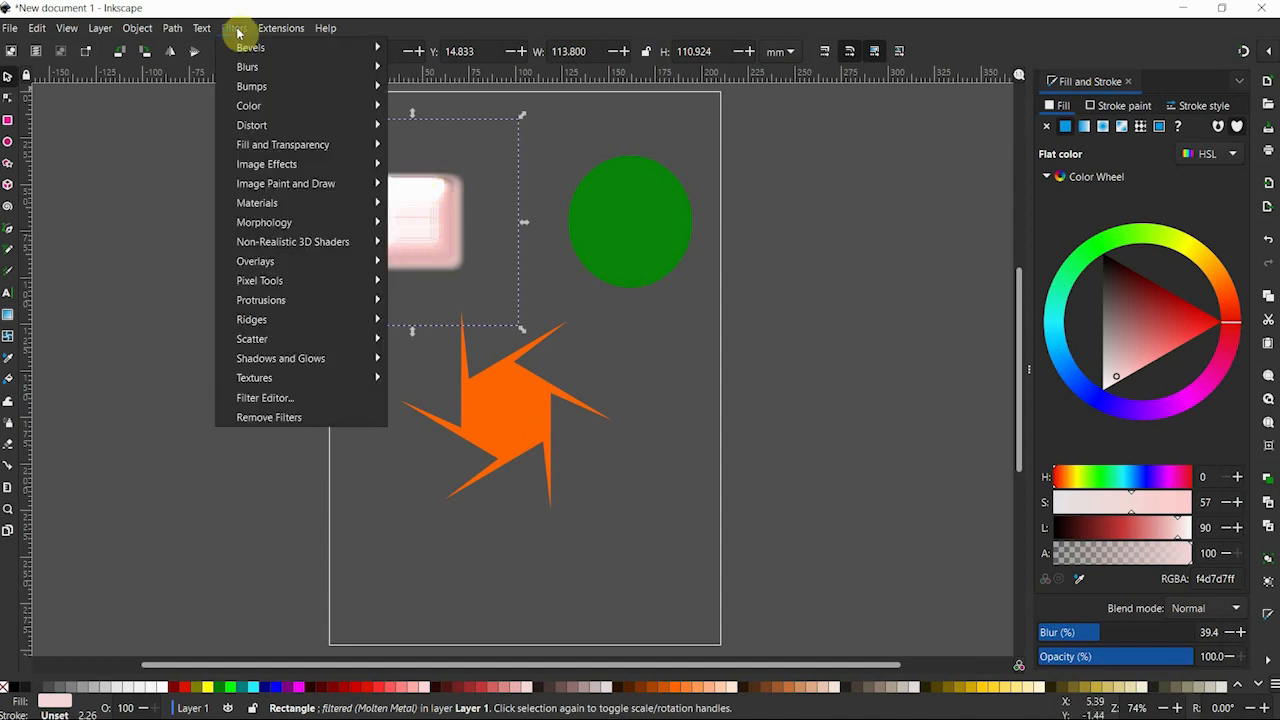
click(268, 400)
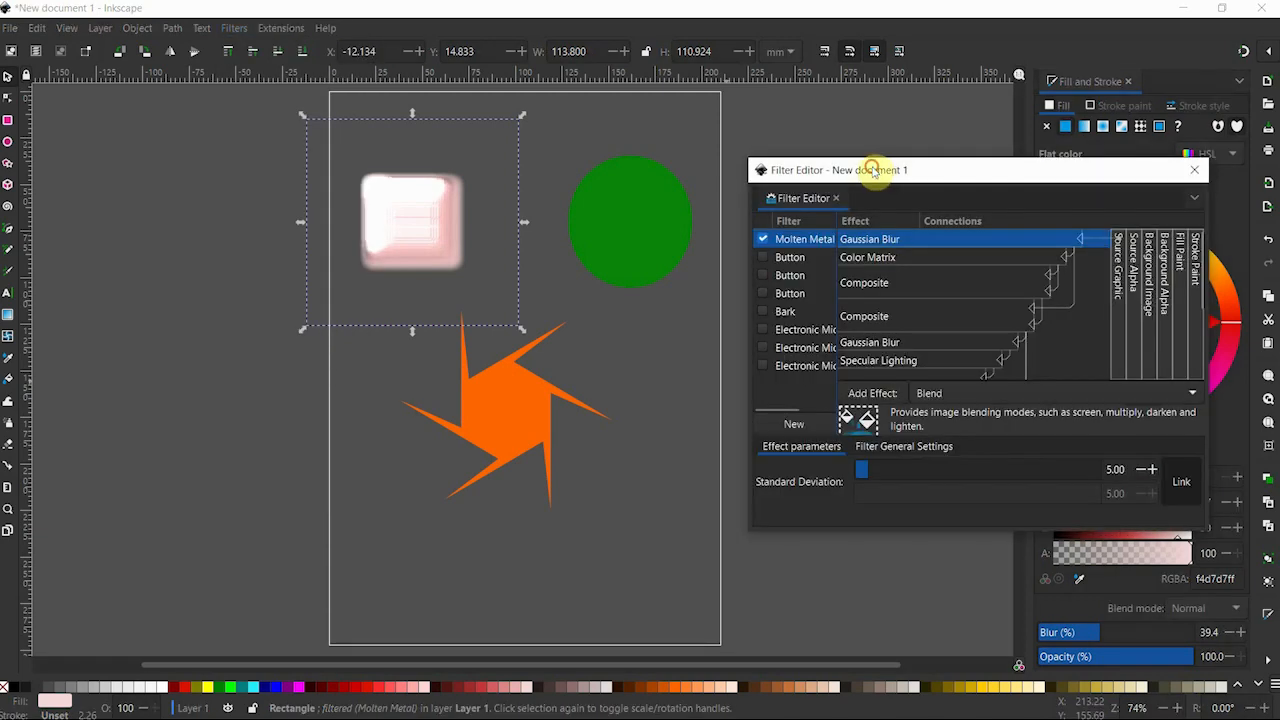
drag(873, 171, 740, 132)
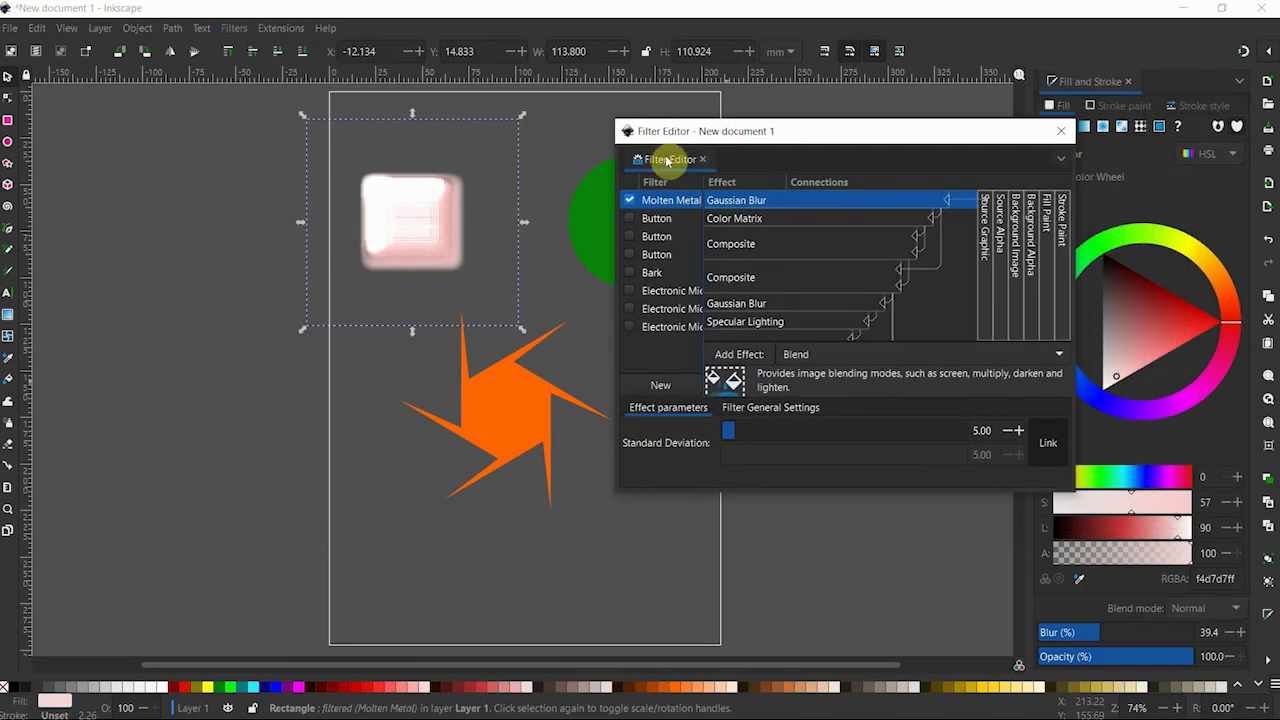
mouse_move(670, 159)
mouse_down()
mouse_move(966, 163)
mouse_move(1170, 92)
mouse_up()
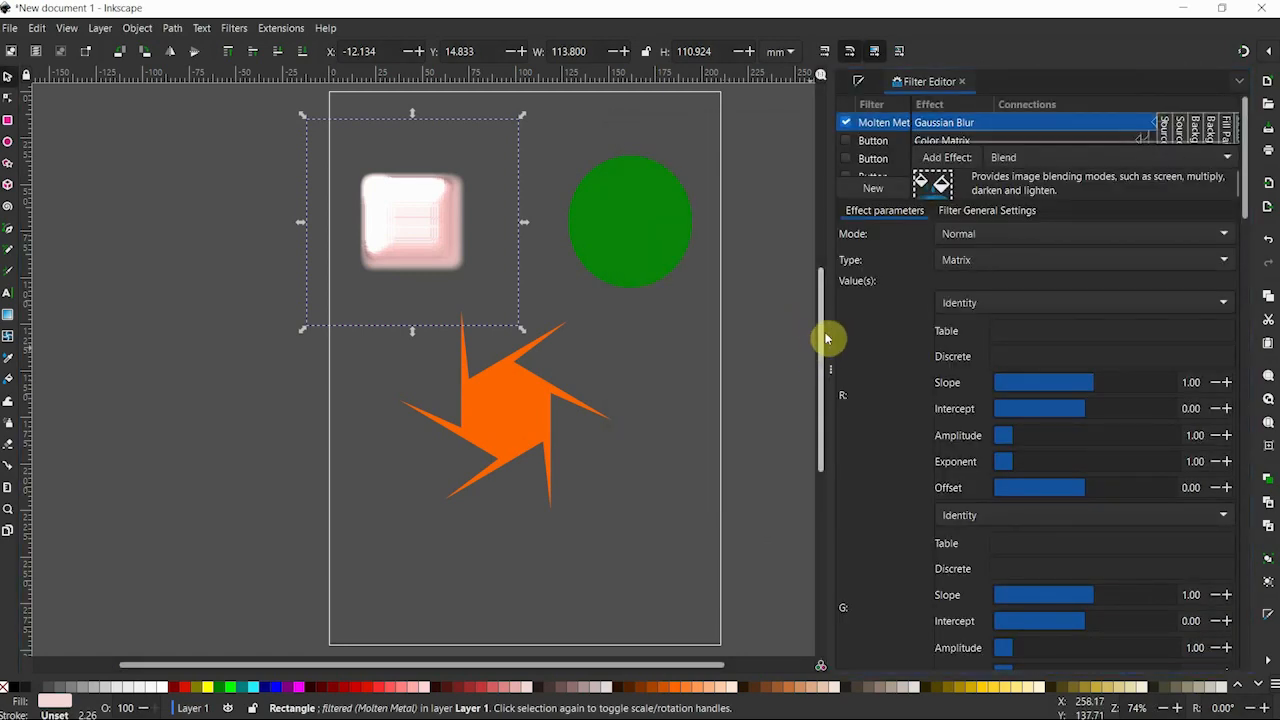
Try a wider docked dialog area, and collapse and restore it.
drag(829, 337, 690, 335)
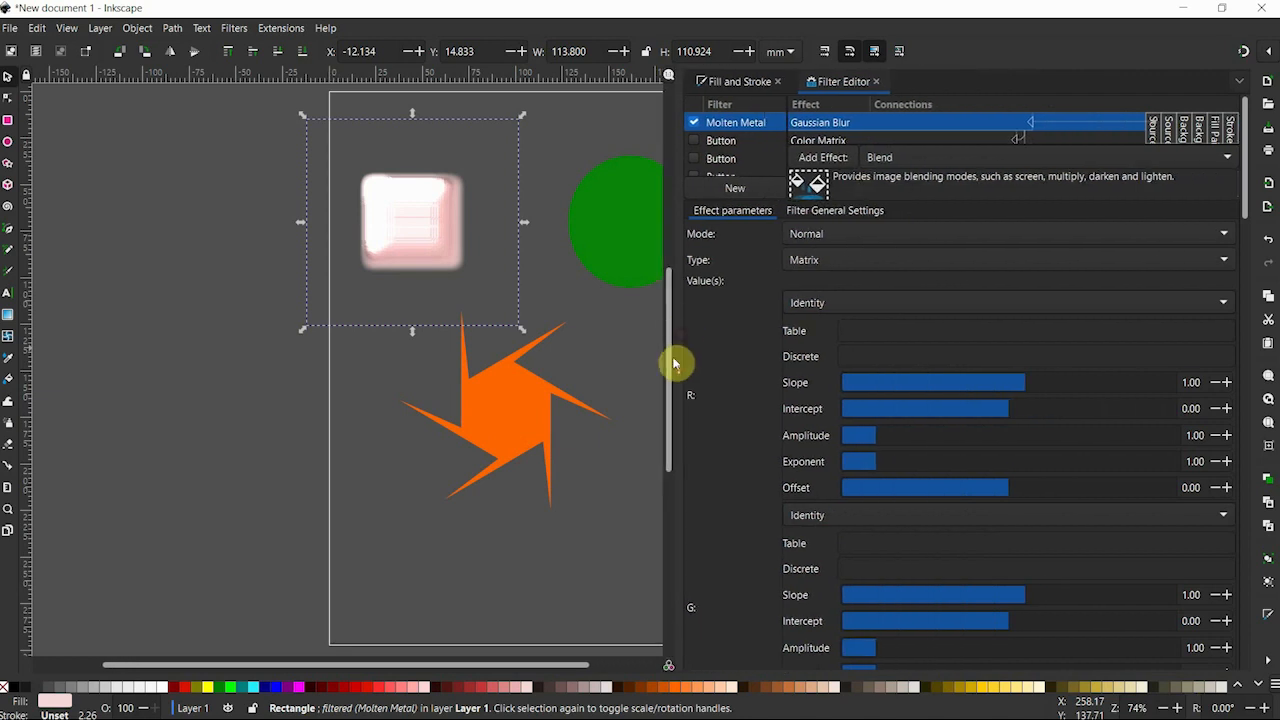
click(683, 367)
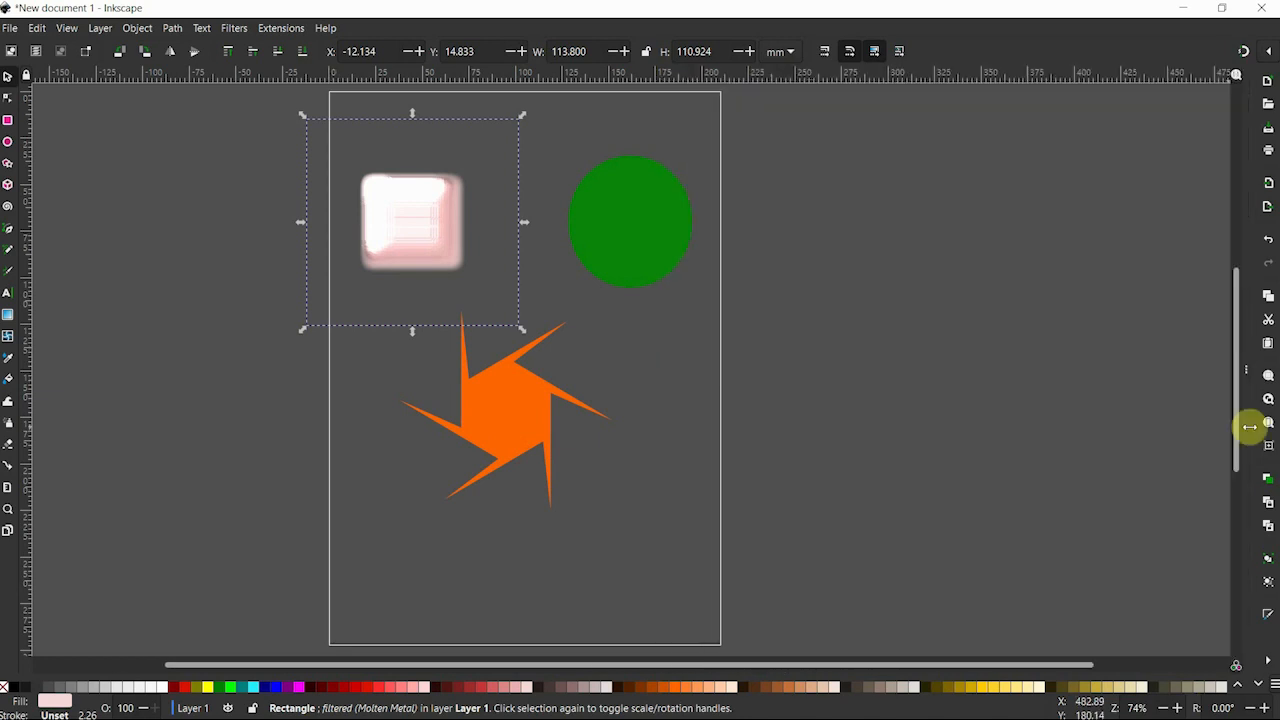
click(1243, 369)
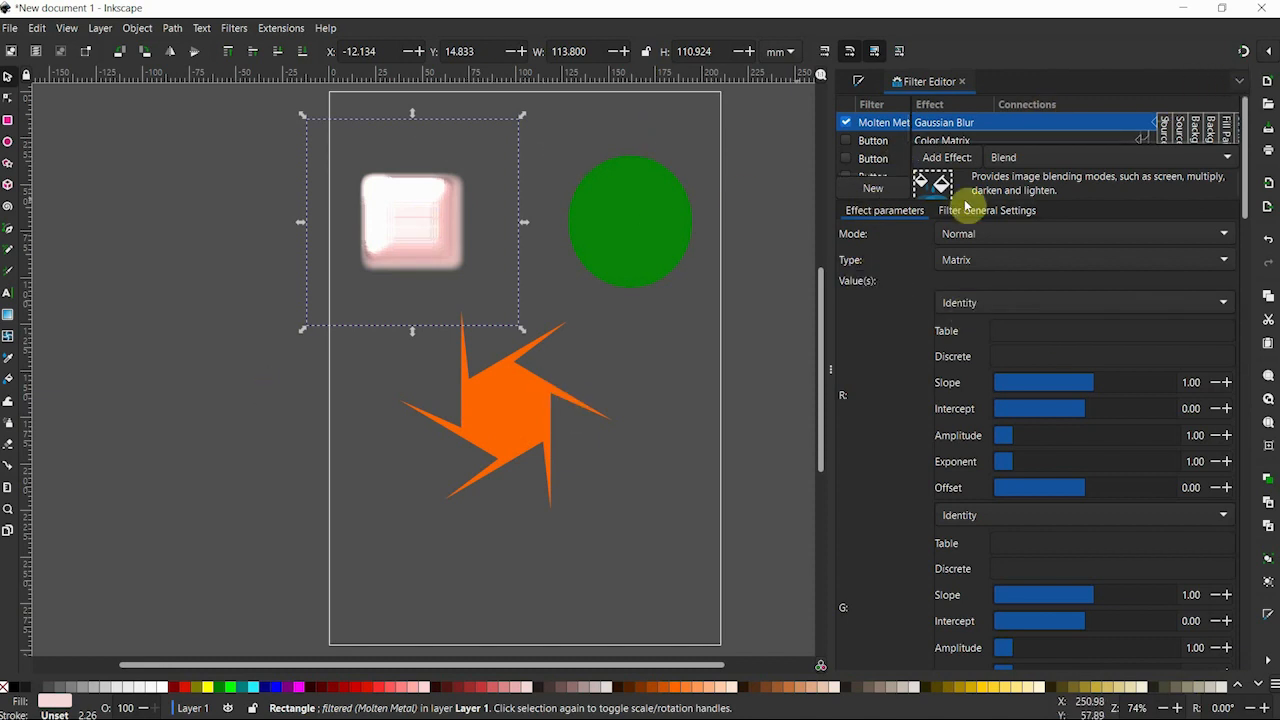
Detach the Filter Editor into its own window and dock it back beside Fill and Stroke.
click(1241, 82)
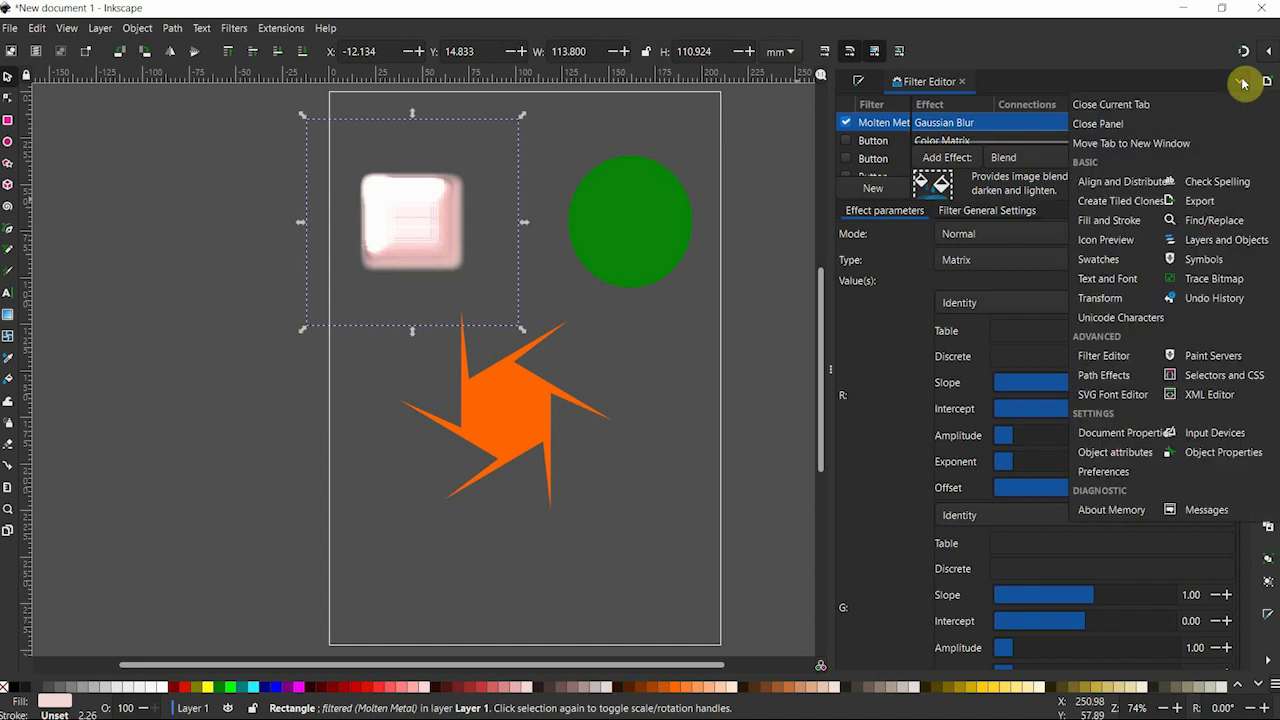
click(1151, 145)
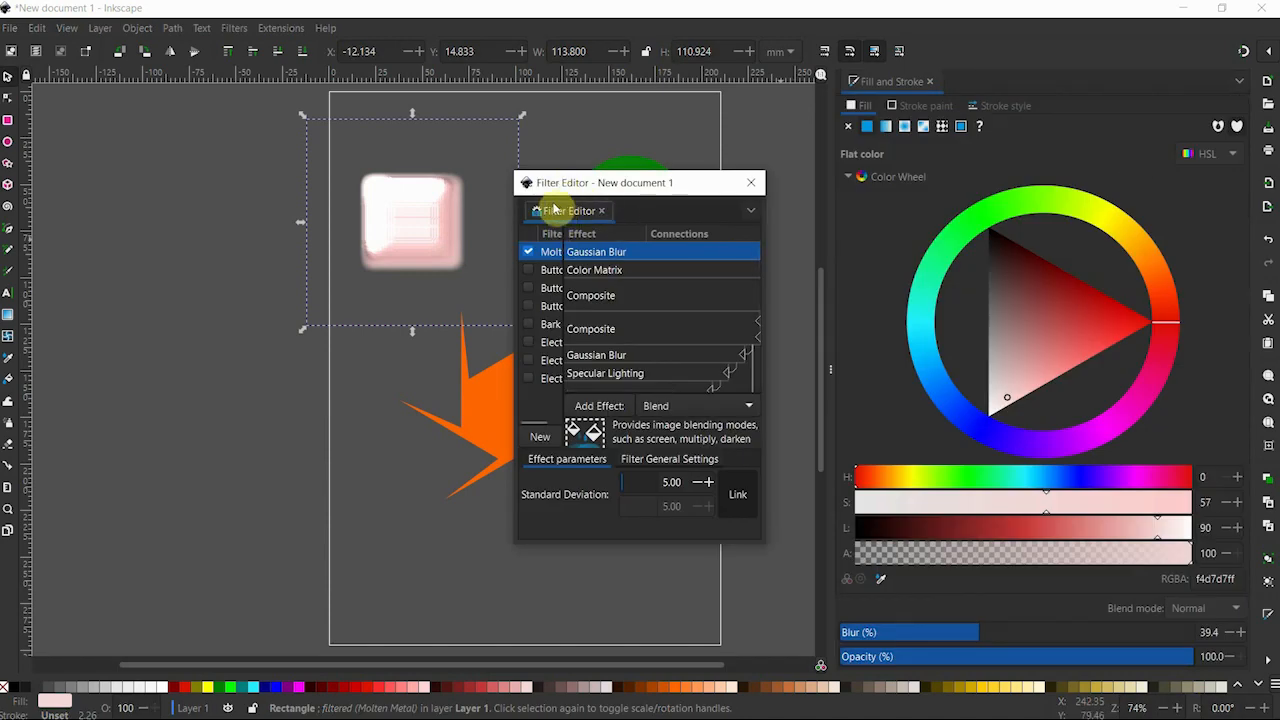
mouse_move(555, 208)
mouse_down()
mouse_move(645, 210)
mouse_move(971, 103)
mouse_move(972, 84)
mouse_up()
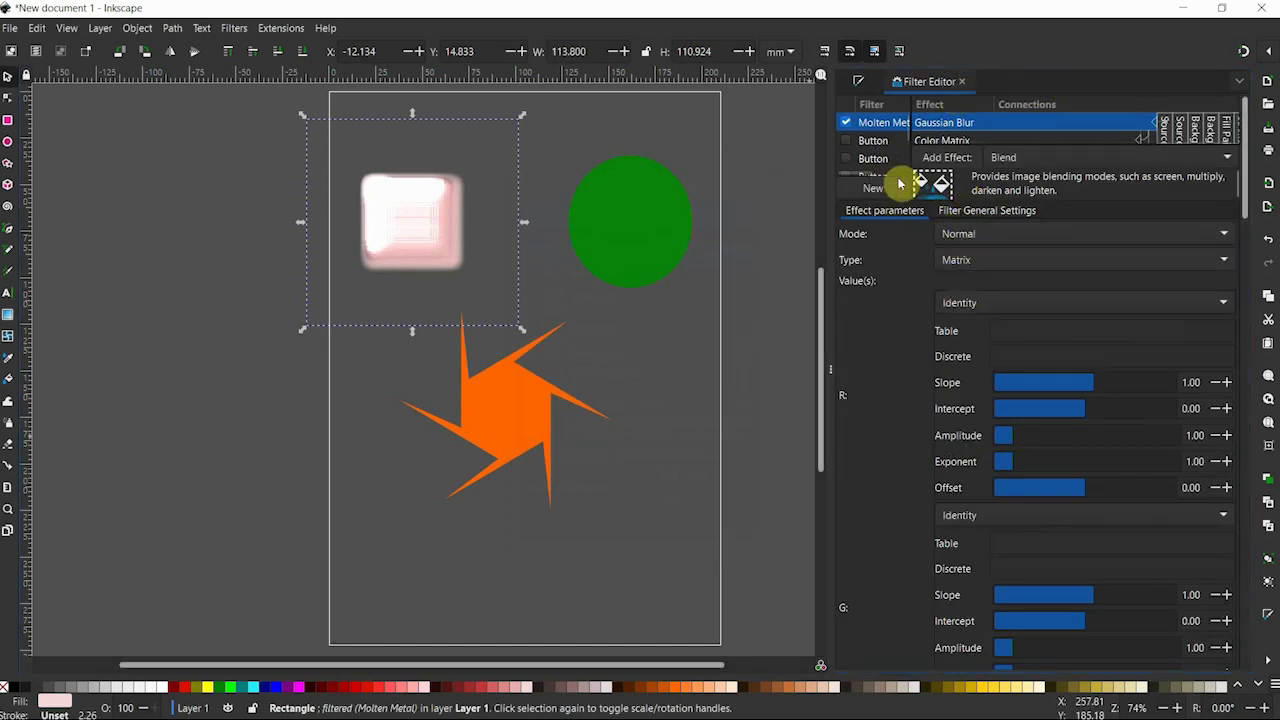
Move the Molten Metal rectangle about 6 mm left, and widen the Filter Editor's filter list to show full names.
mouse_move(415, 212)
mouse_down()
mouse_move(337, 209)
mouse_move(404, 213)
mouse_up()
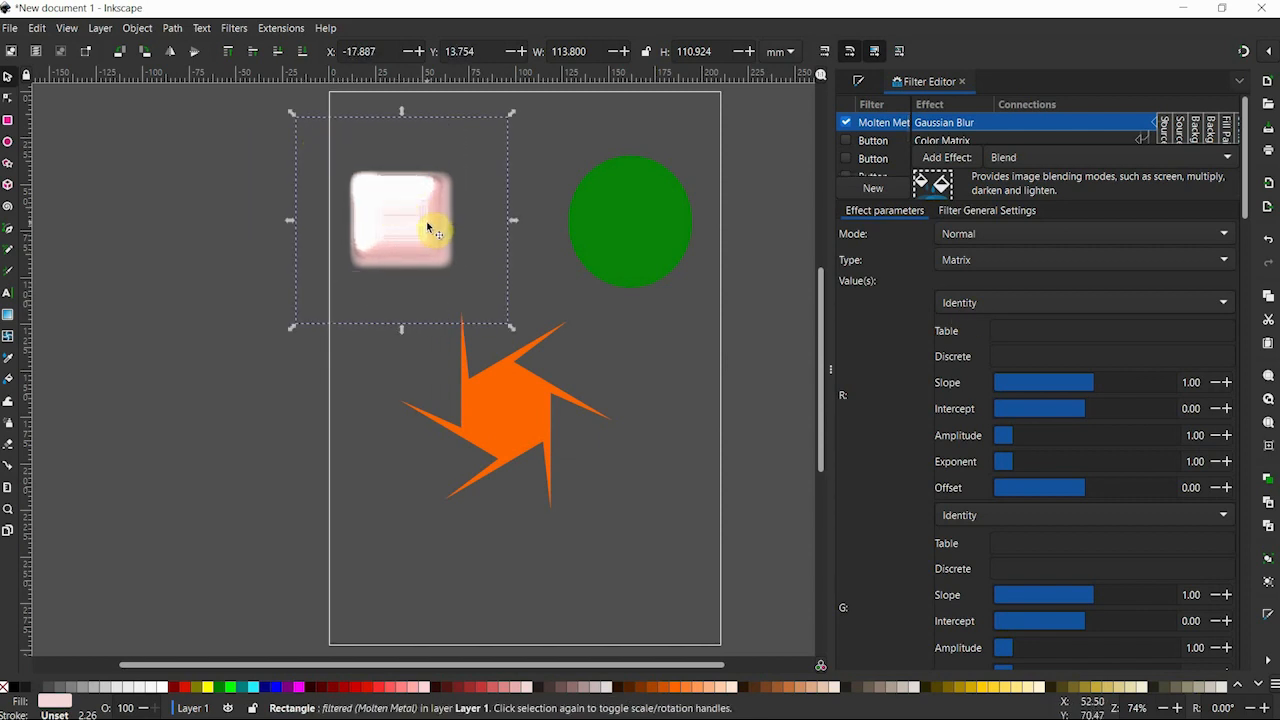
drag(912, 122, 983, 126)
Switch the rectangle's filter to the first Button entry and back to Molten Metal.
click(848, 124)
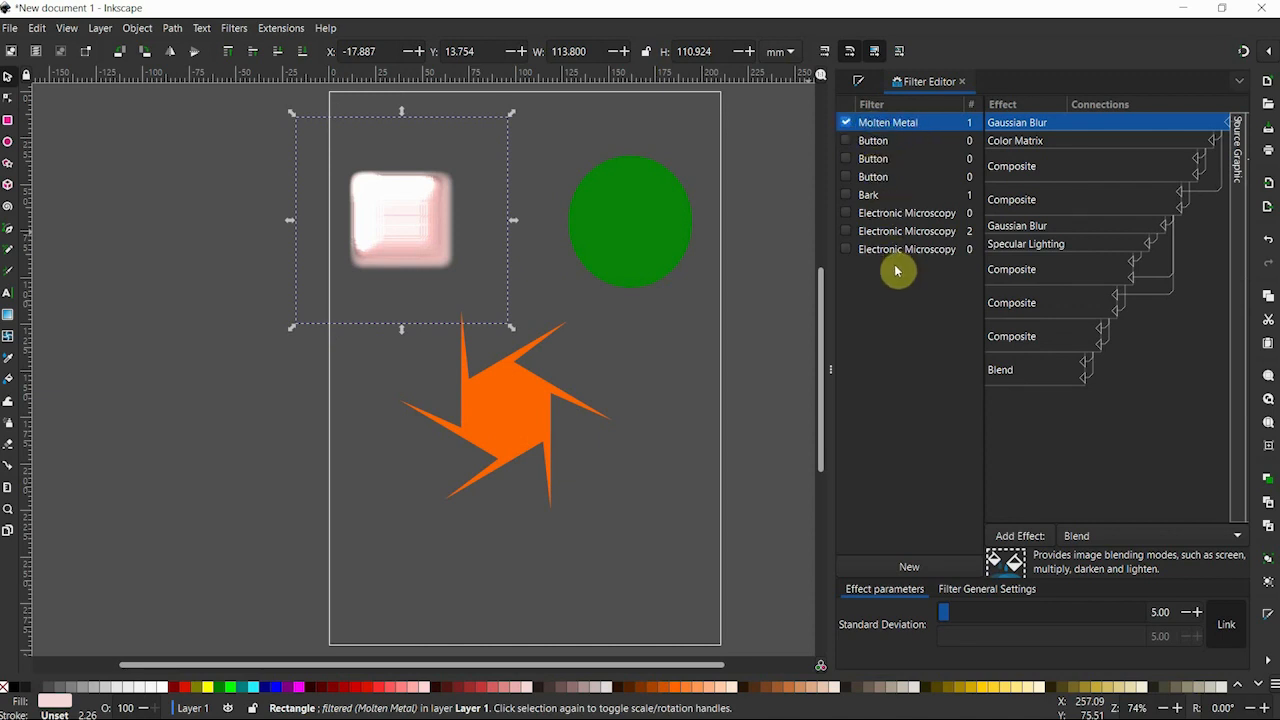
click(846, 141)
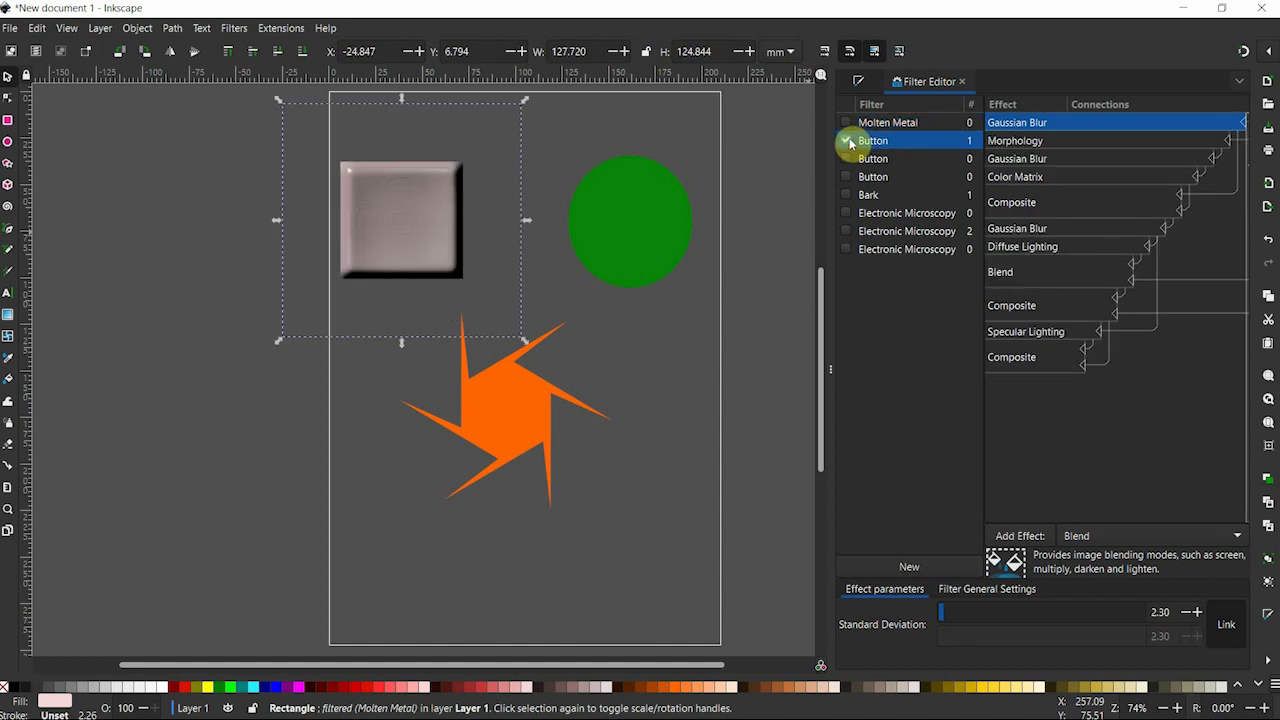
click(846, 123)
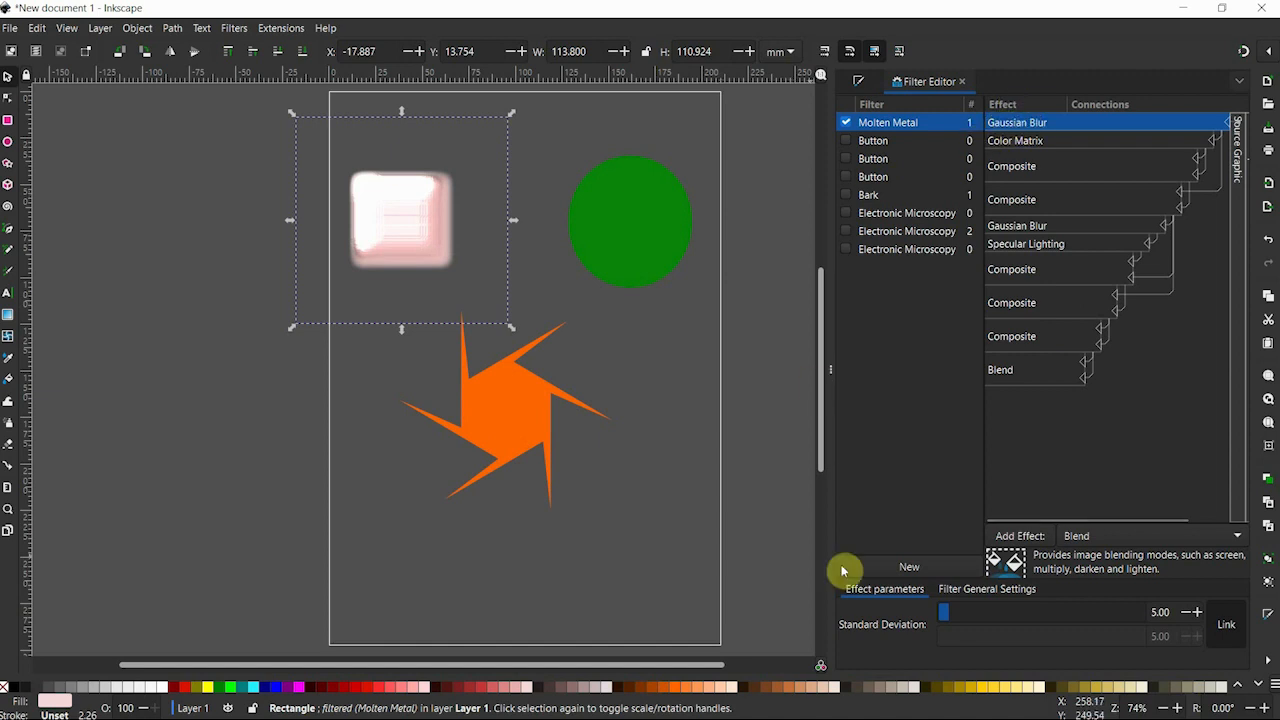
Set the standard deviation of Molten Metal's first Gaussian Blur effect to 5.75.
mouse_move(946, 614)
mouse_down()
mouse_move(974, 612)
mouse_move(944, 614)
mouse_up()
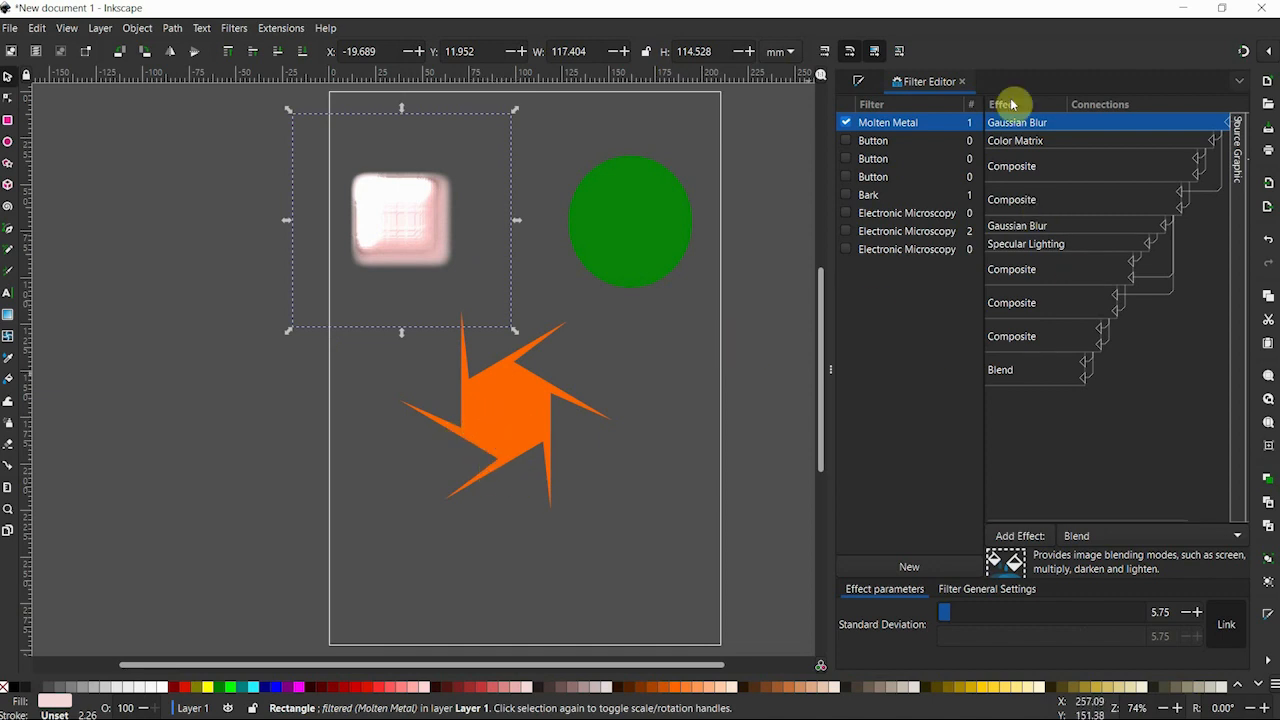
Give the orange star the Molten Metal filter, and replace it with the first Button entry.
click(515, 408)
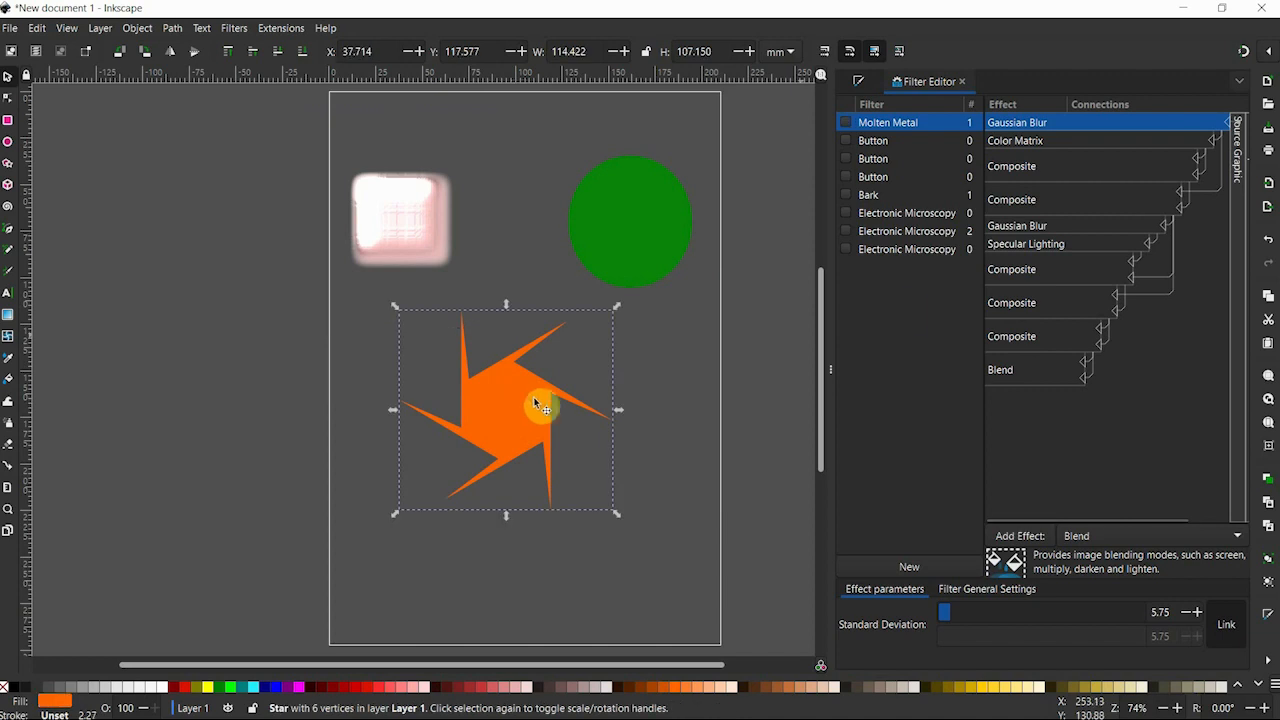
click(846, 123)
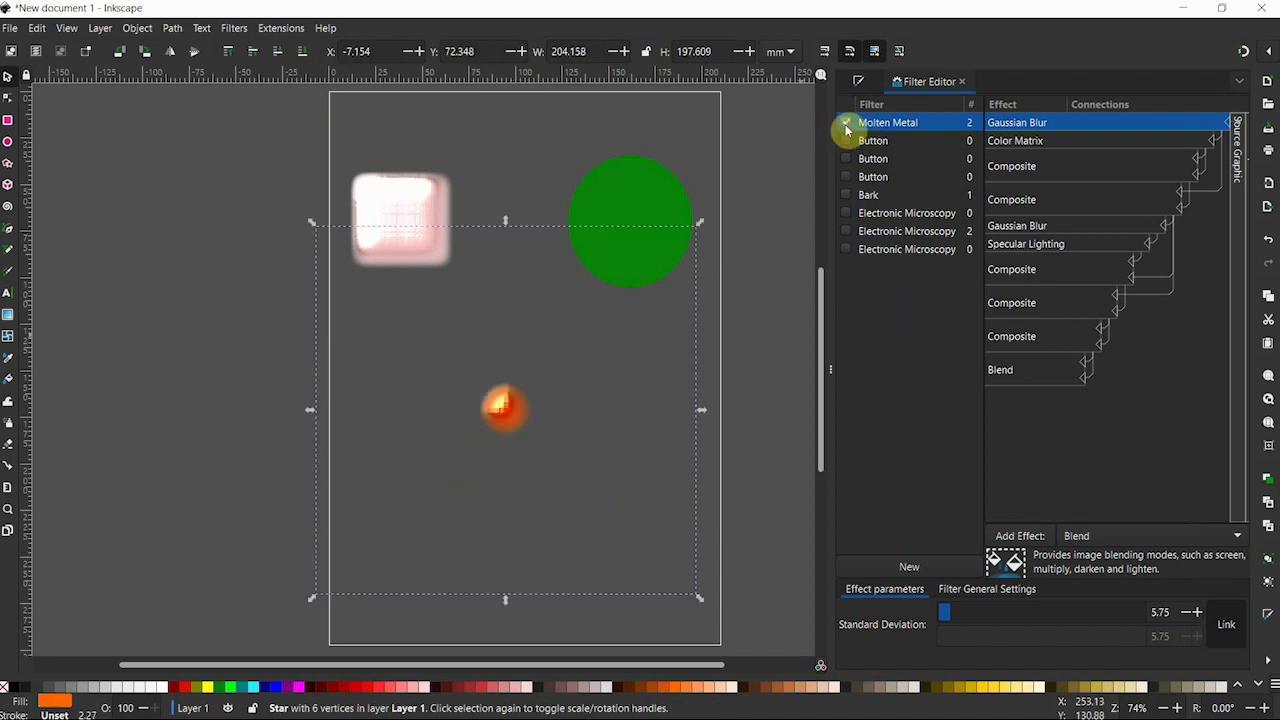
click(846, 140)
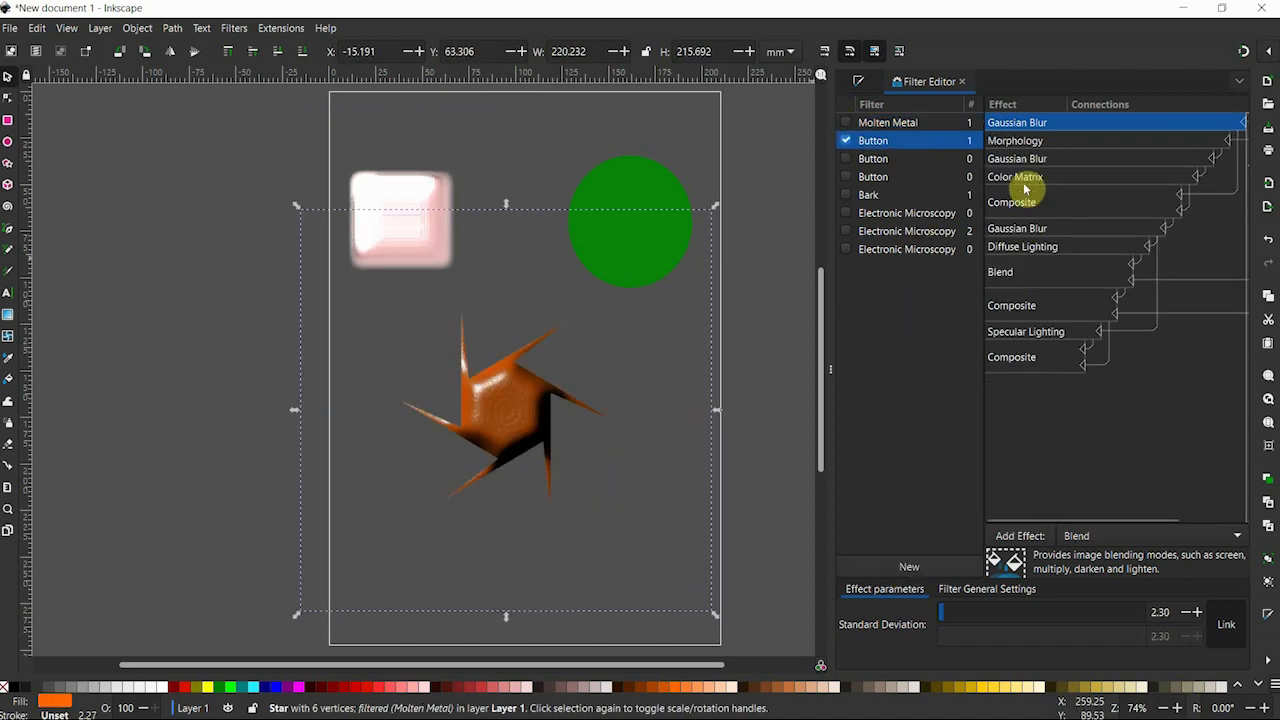
Try the Normal, Multiply and Darken modes on the Blend effect of the star's Button filter.
click(1020, 272)
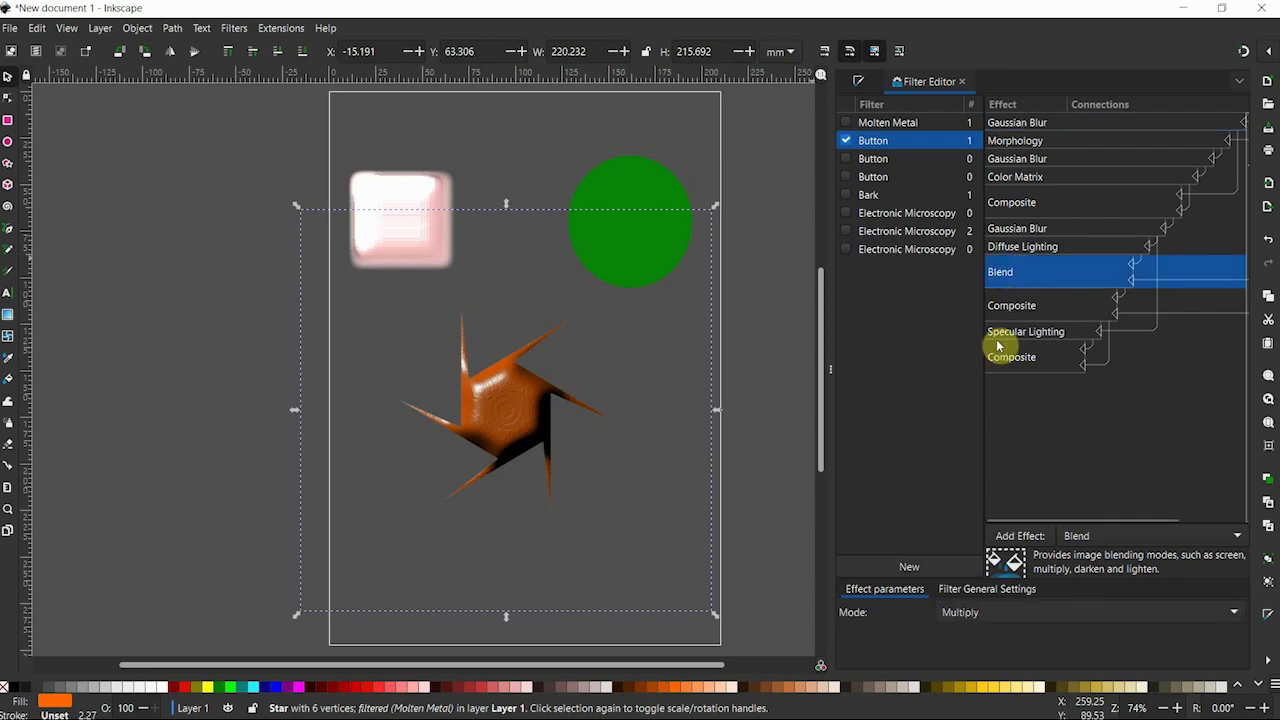
click(966, 613)
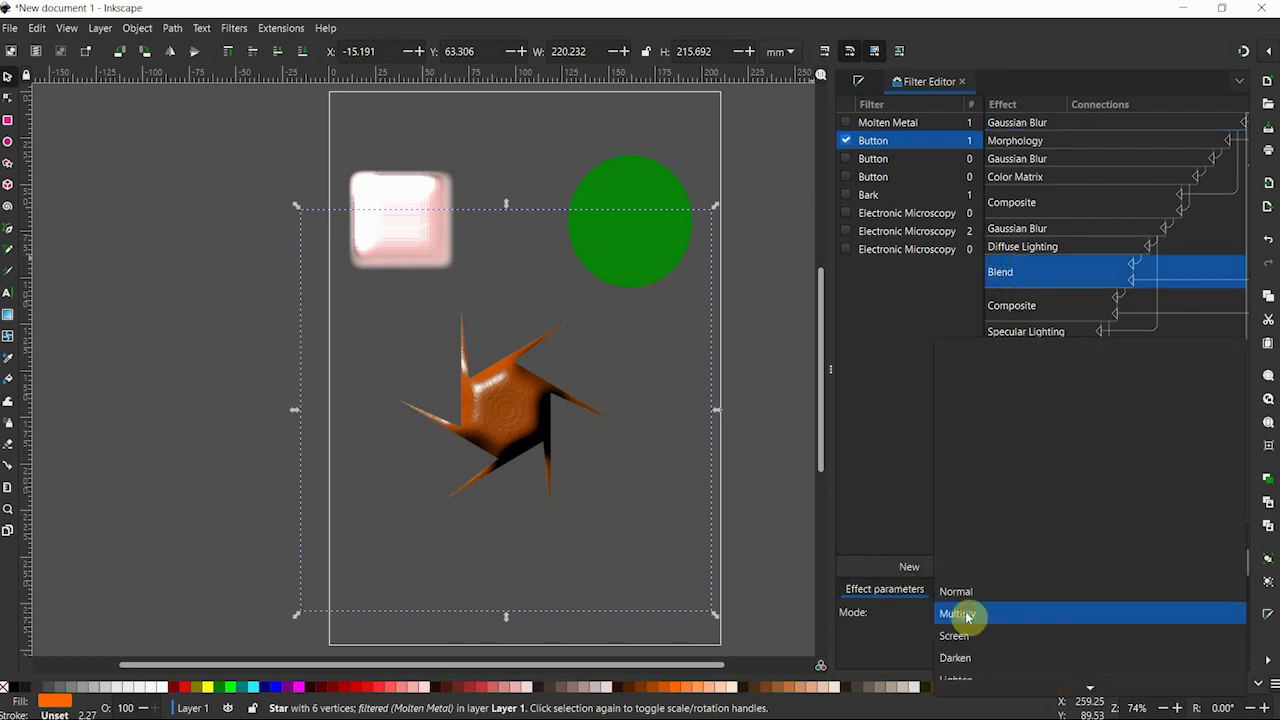
click(971, 598)
click(971, 612)
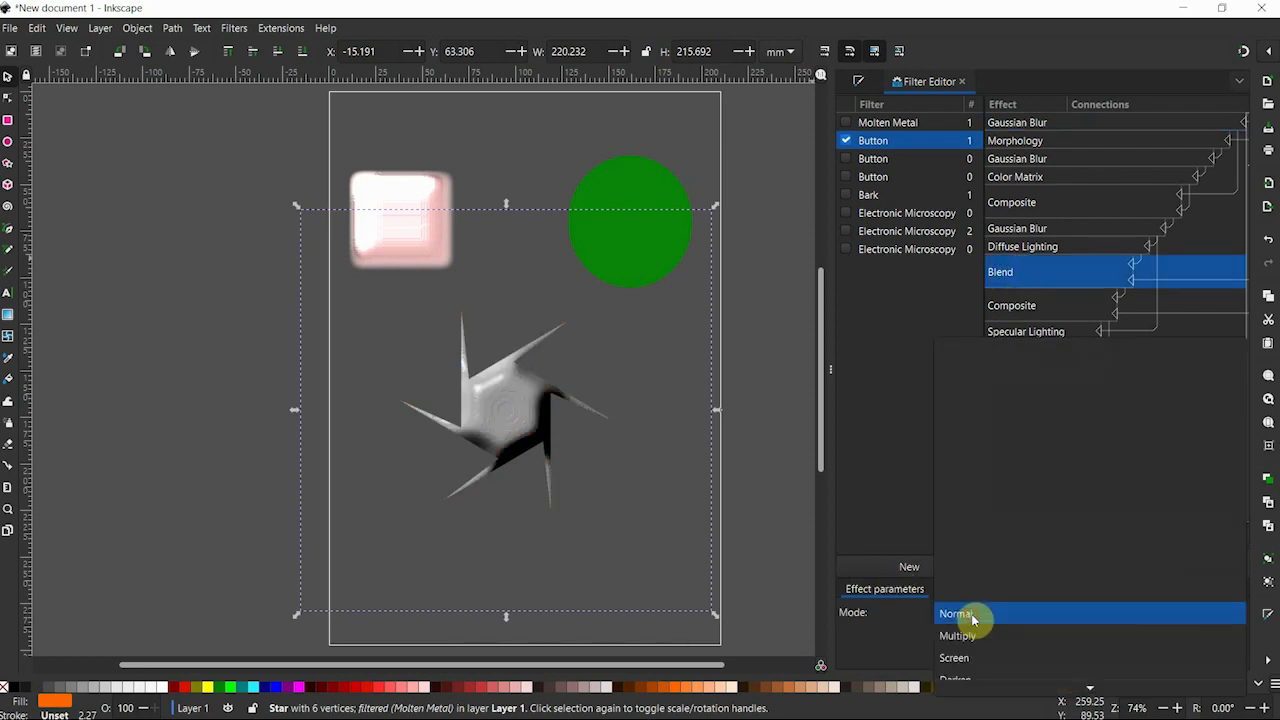
click(971, 629)
click(971, 611)
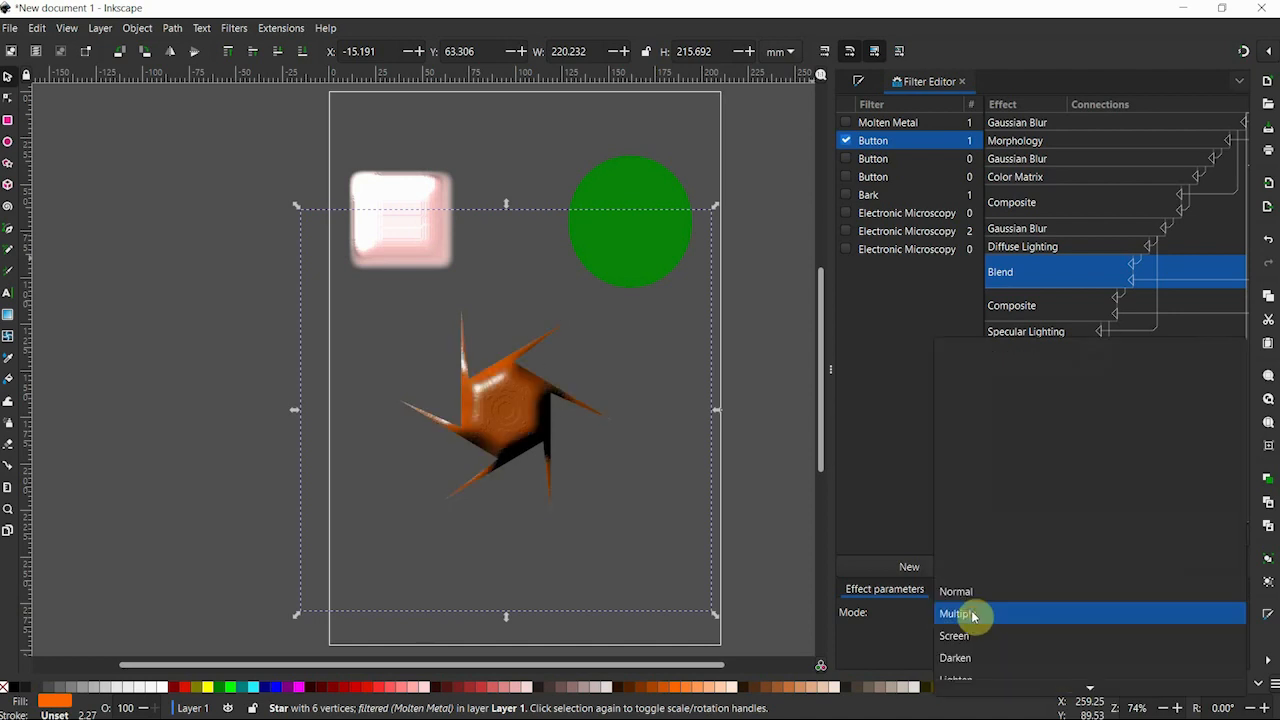
click(960, 652)
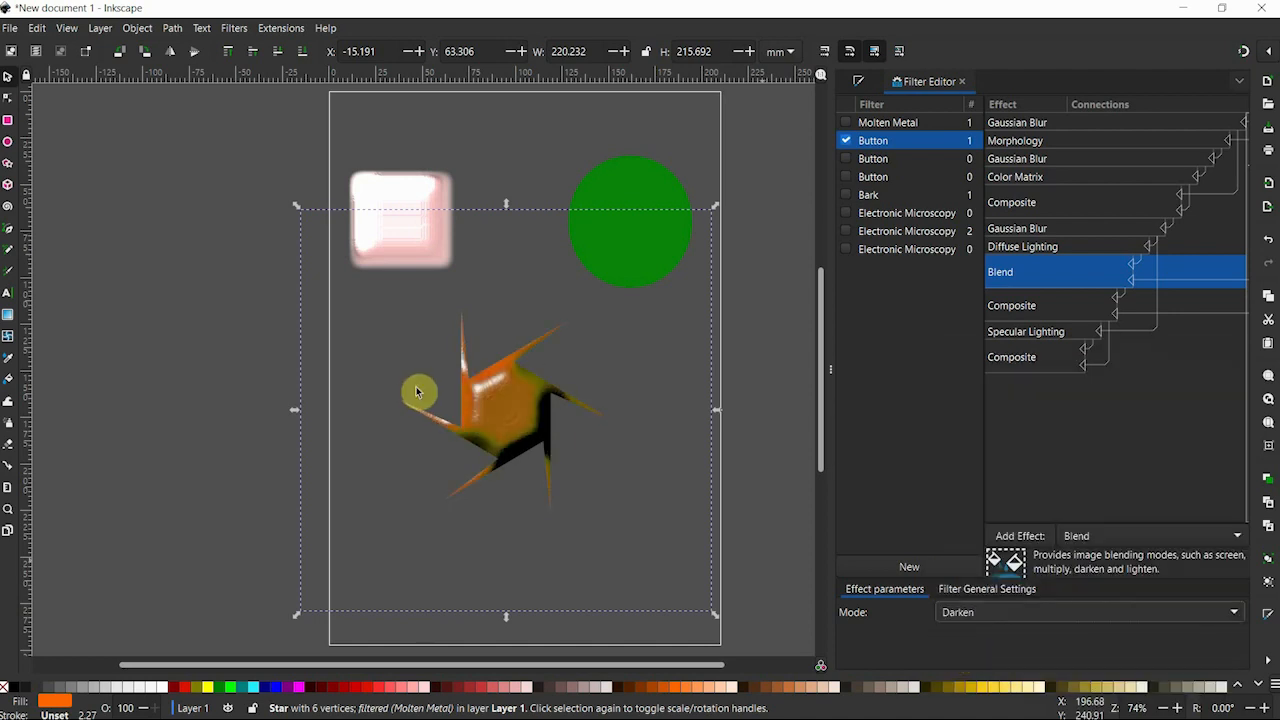
Try Color Dodge and one further mode on the Blend effect of the star's Button filter.
click(1008, 612)
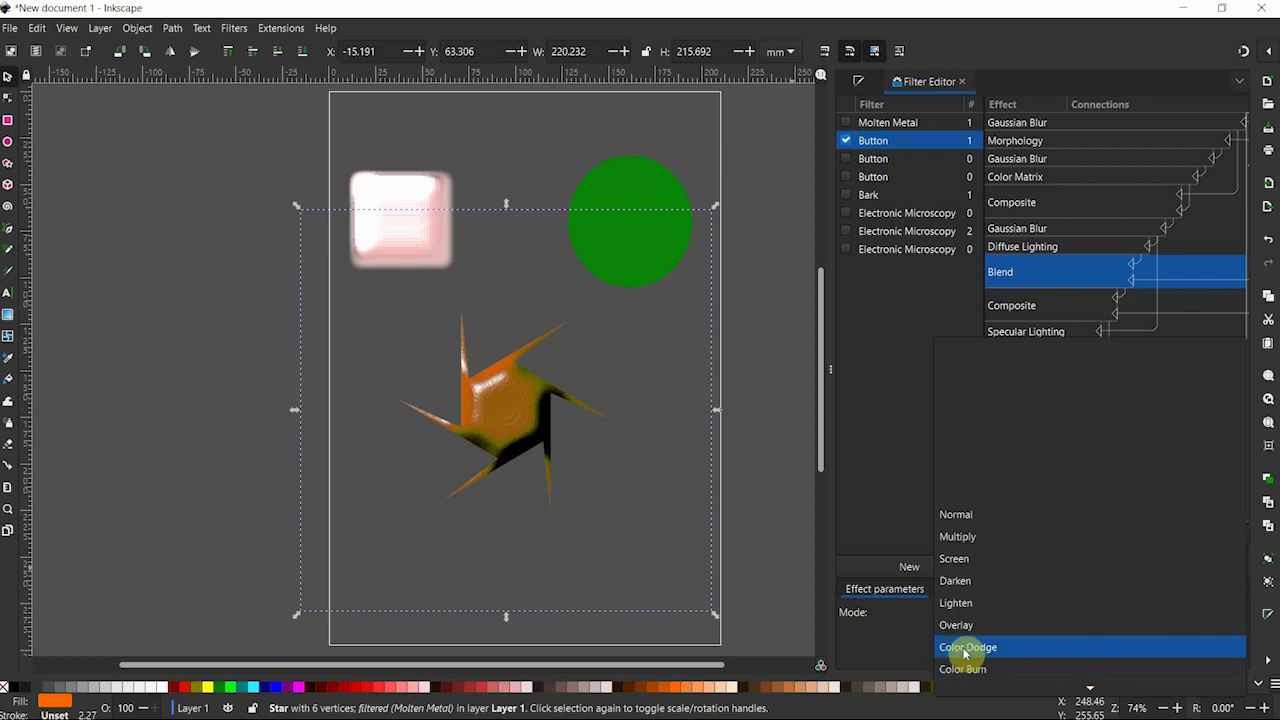
click(962, 658)
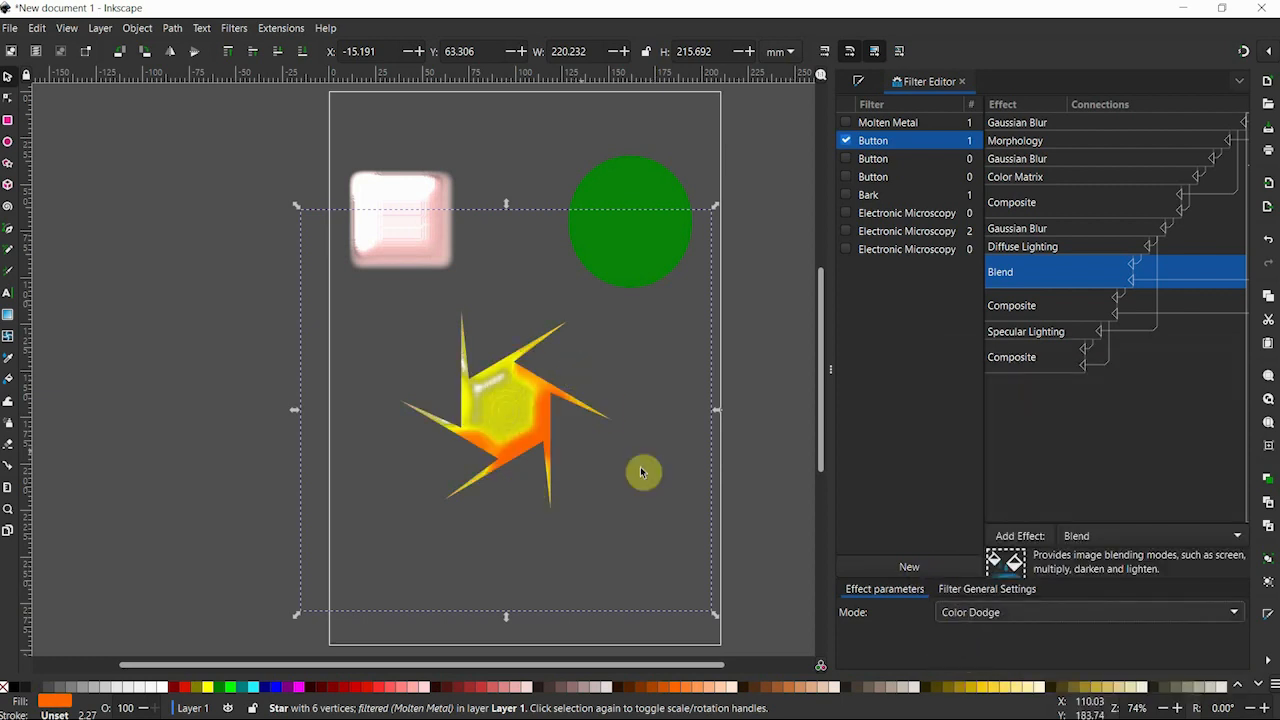
click(1012, 612)
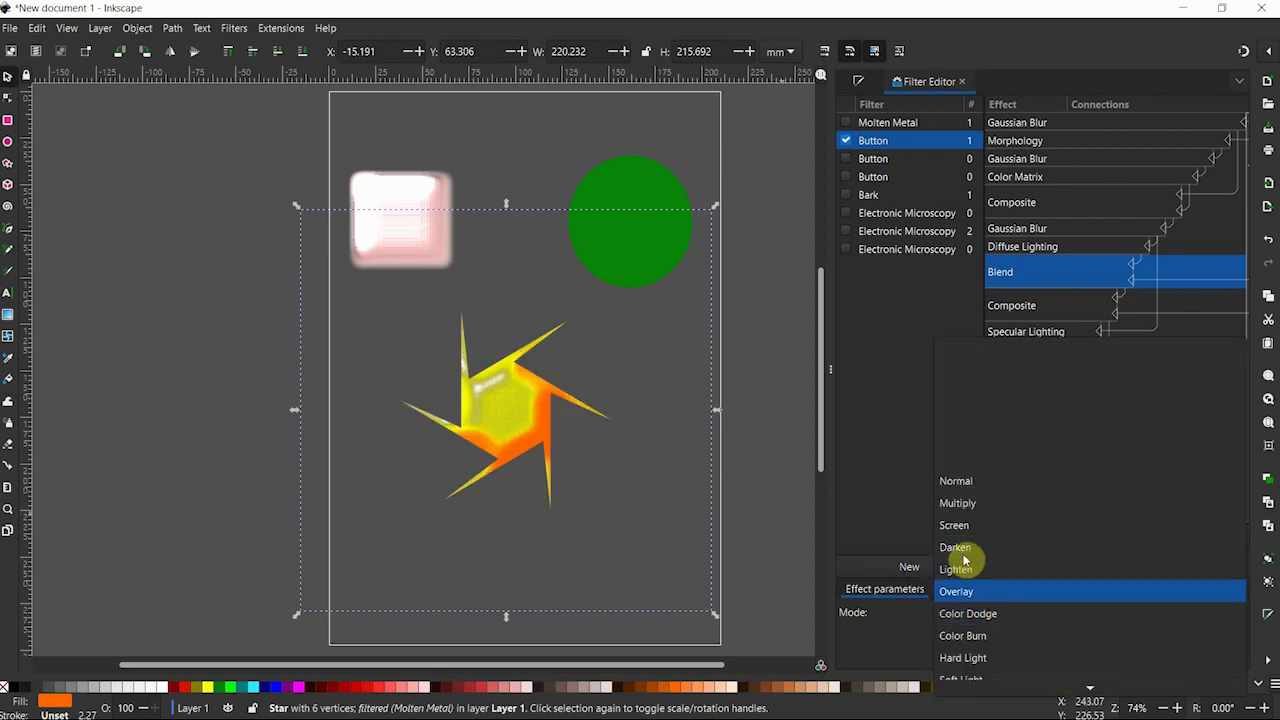
click(966, 658)
click(971, 611)
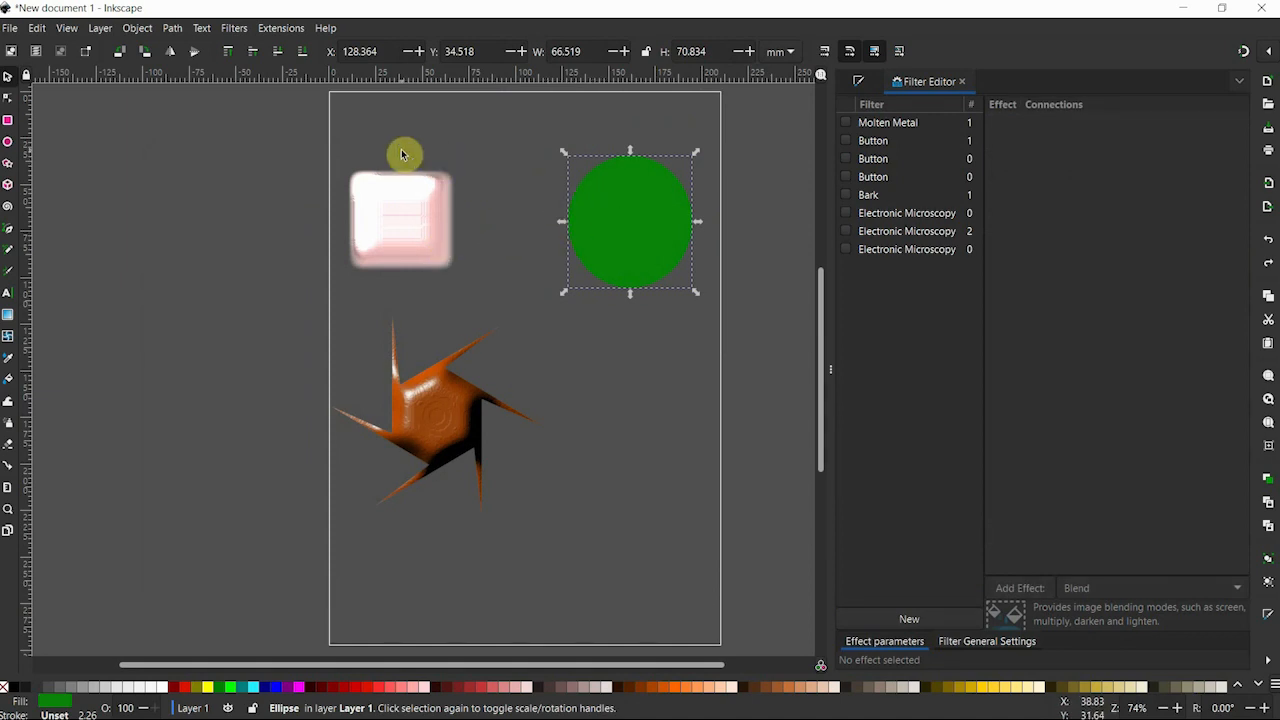
Start the Ink Blot texture filter on the green circle with Live preview on and its dialog clear of the circle.
click(236, 29)
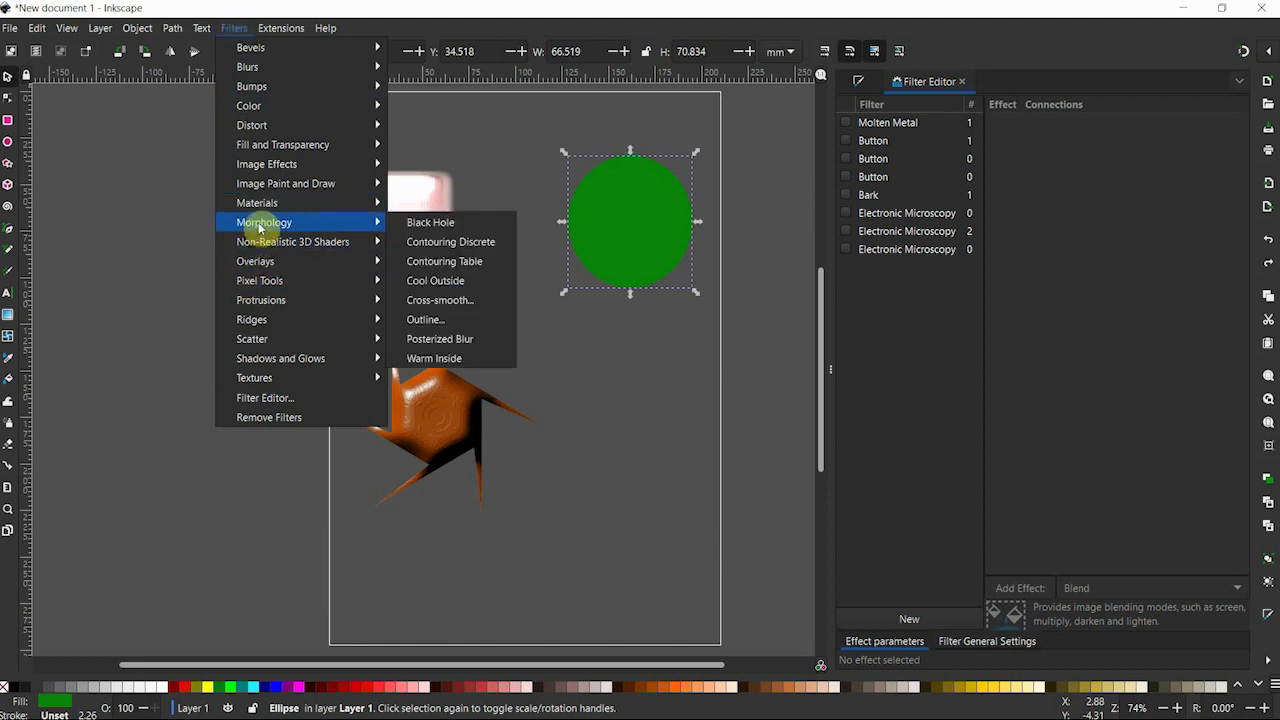
mouse_move(288, 377)
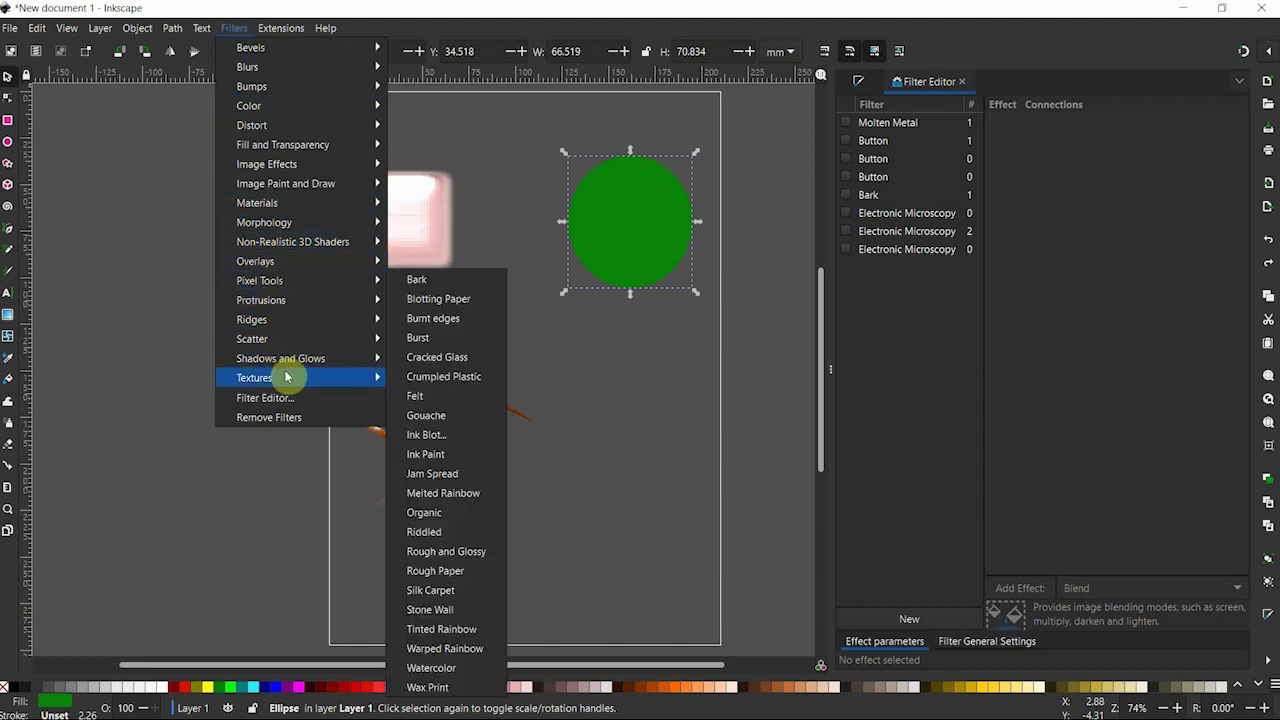
click(441, 435)
drag(295, 182, 211, 105)
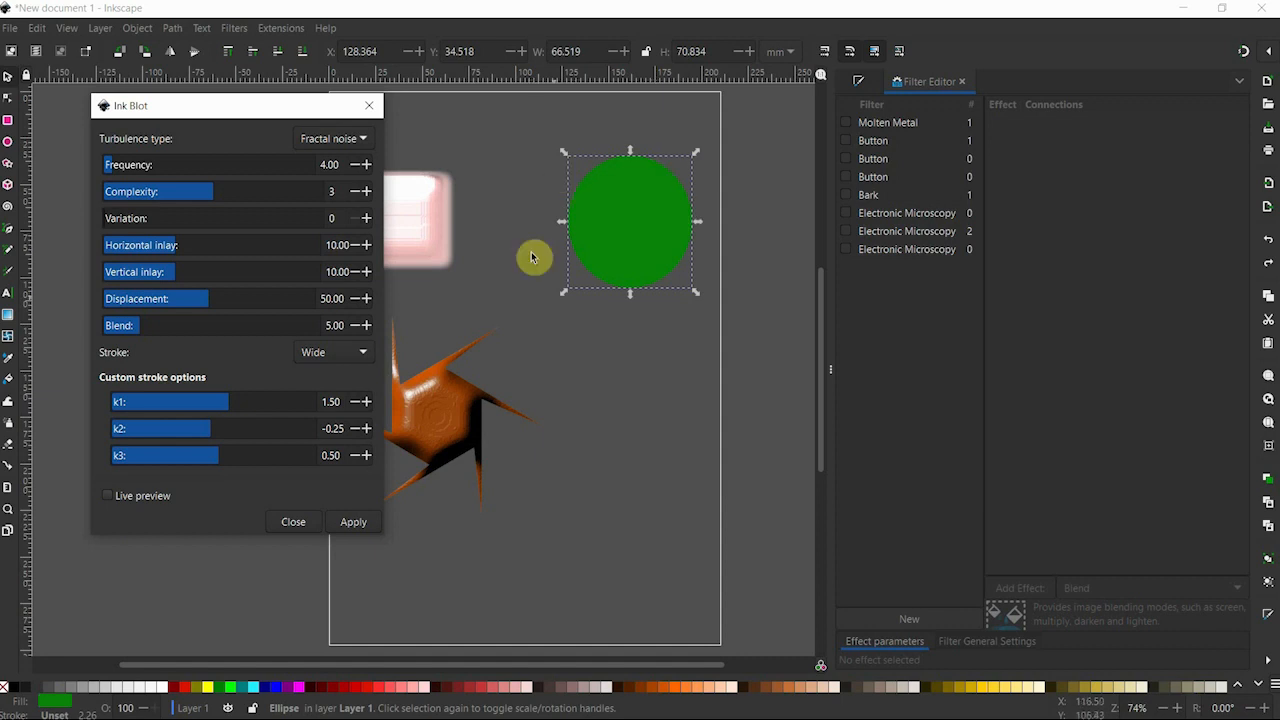
click(107, 496)
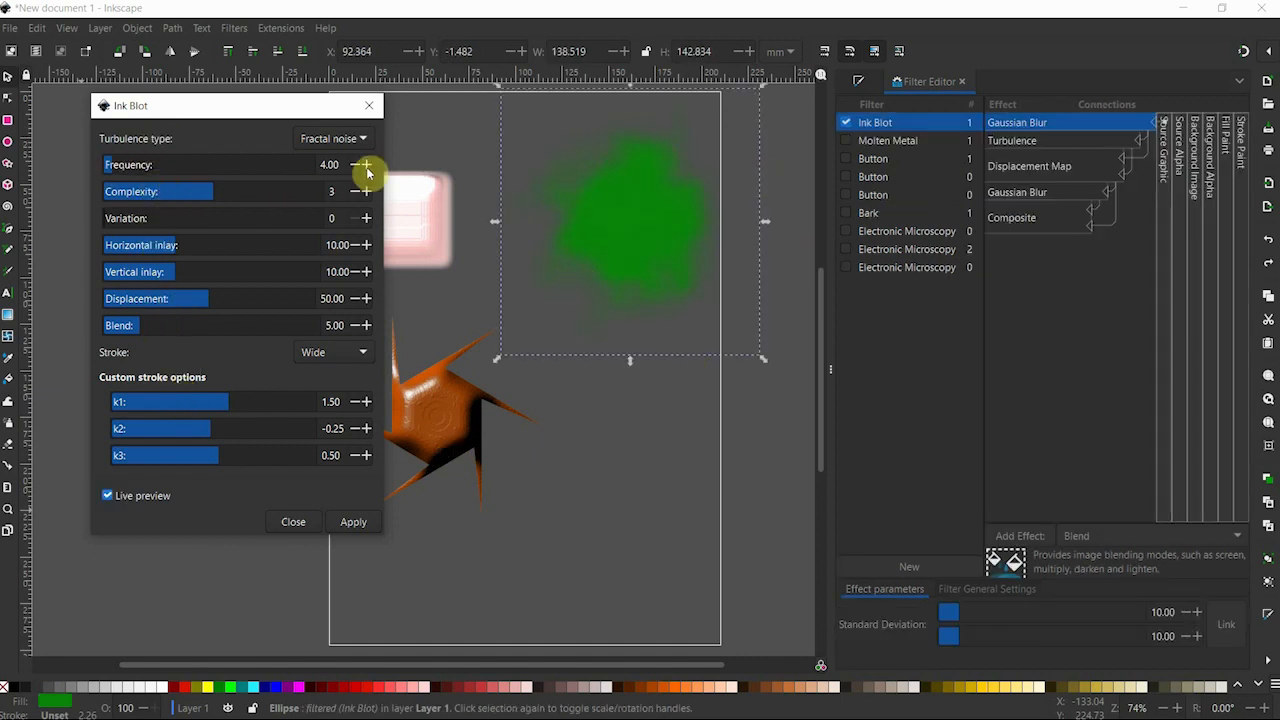
Set Ink Blot's Frequency to 4.71, Variation to 5 and k1 to 2.43, and apply it to the green circle.
drag(122, 163, 185, 160)
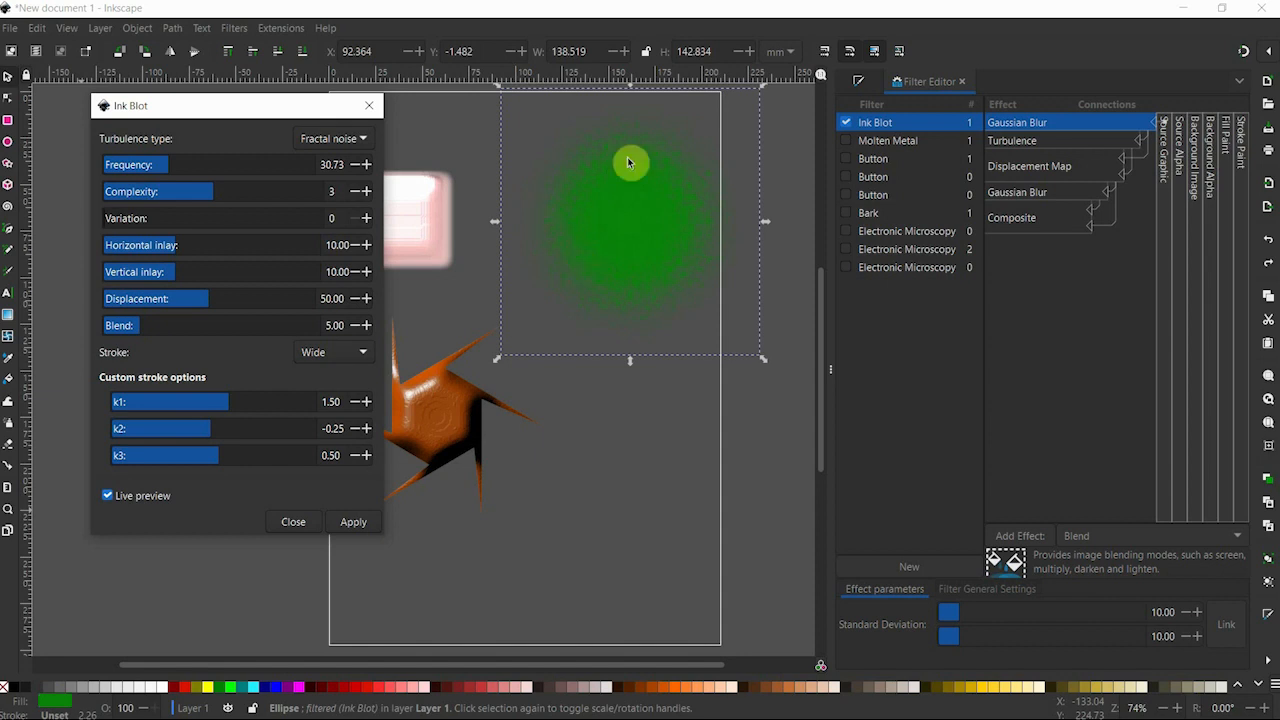
drag(166, 167, 114, 163)
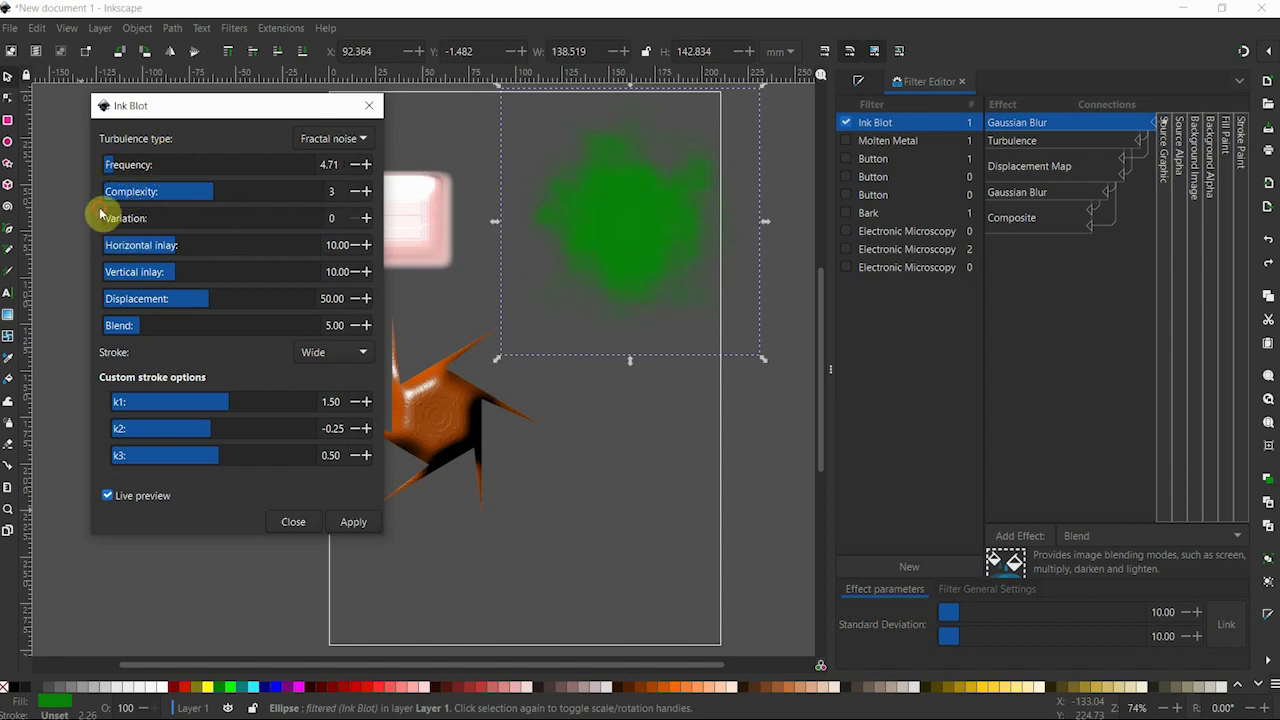
mouse_move(114, 216)
mouse_down()
mouse_move(180, 217)
mouse_move(101, 224)
mouse_move(113, 217)
mouse_up()
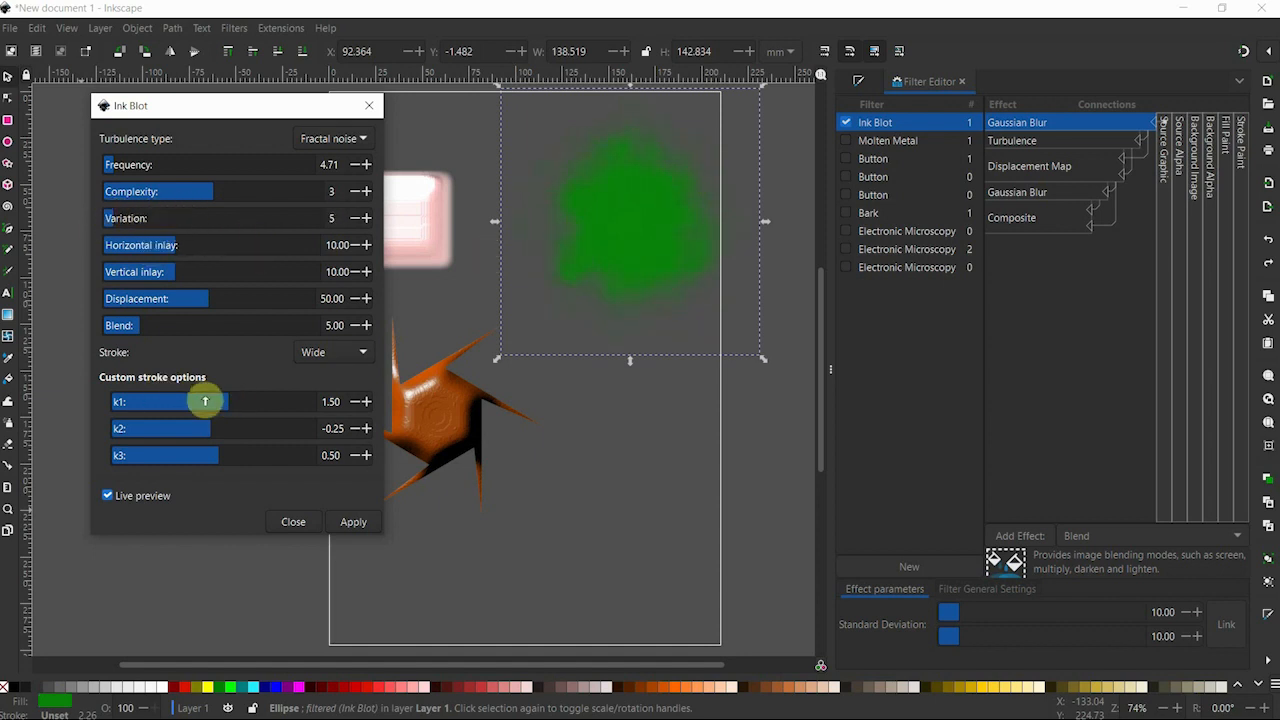
mouse_move(222, 401)
mouse_down()
mouse_move(183, 402)
mouse_move(238, 401)
mouse_up()
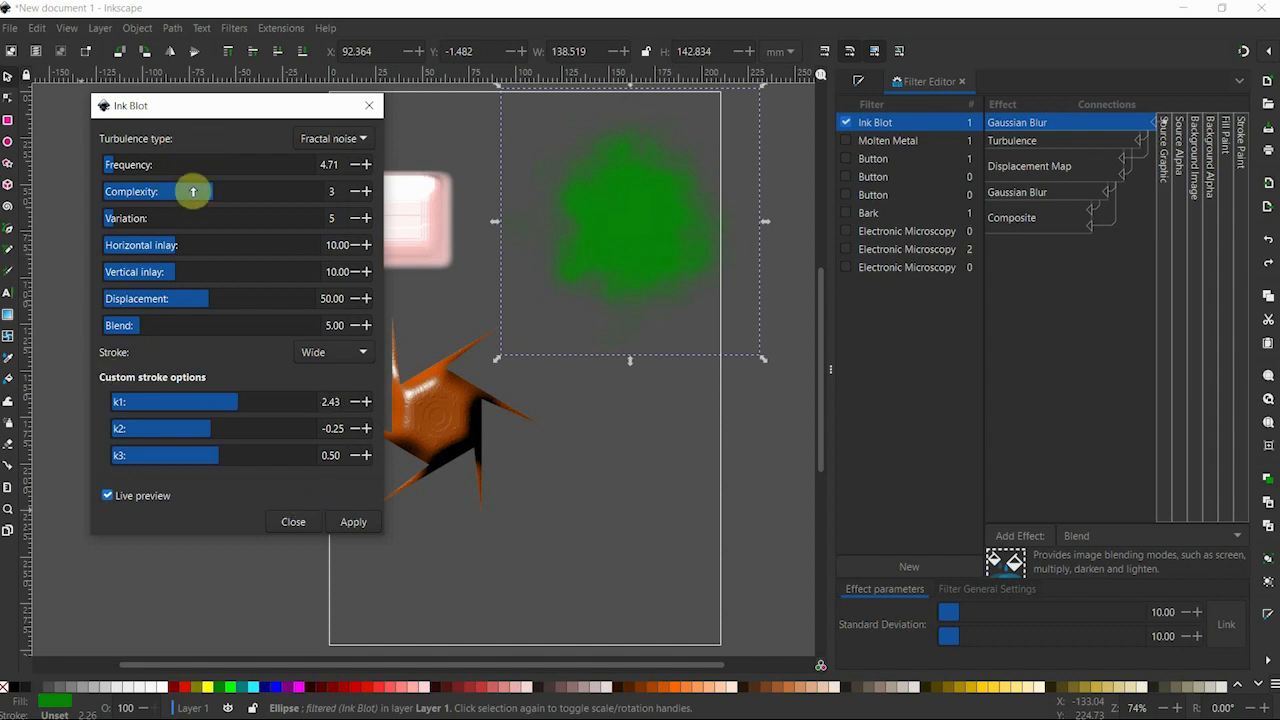
click(356, 524)
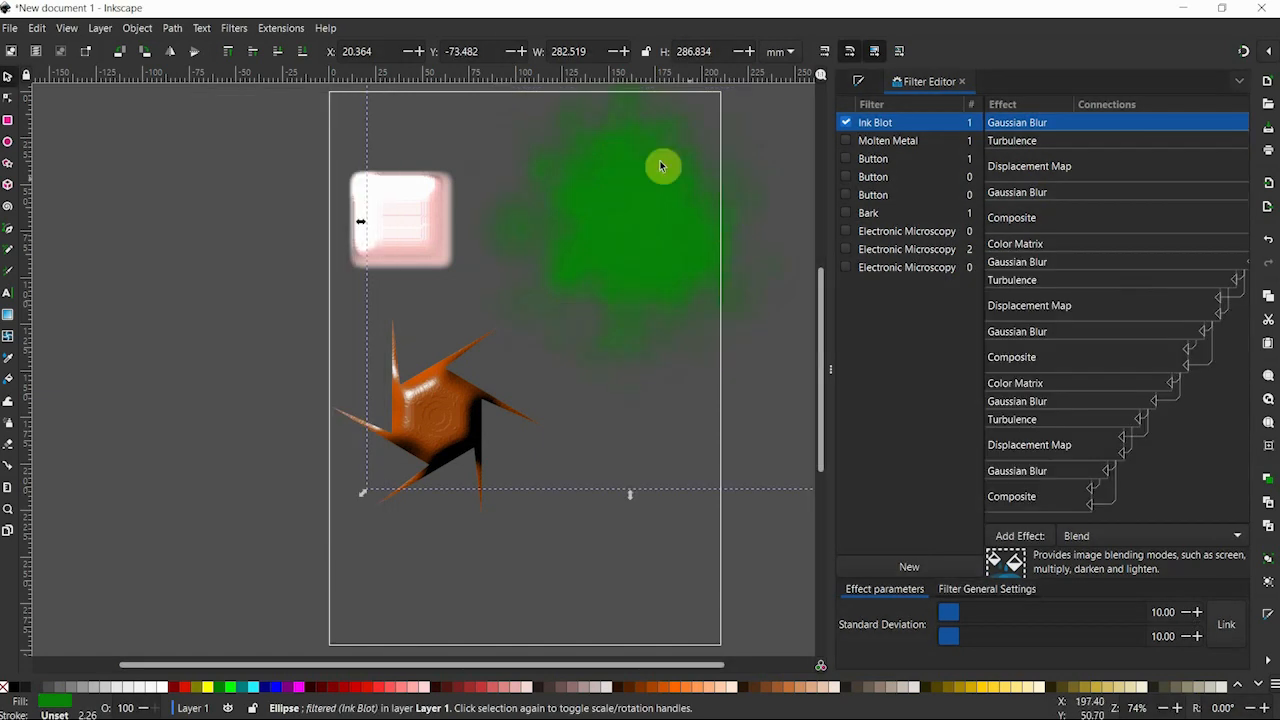
Move the ink-blotted circle downward, and undo the changes until the circle is unfiltered.
drag(623, 207, 612, 311)
key(ctrl+z)
key(ctrl+z)
Apply the Bark texture filter to the green circle and move it about 30 mm left and 14 mm down.
click(230, 28)
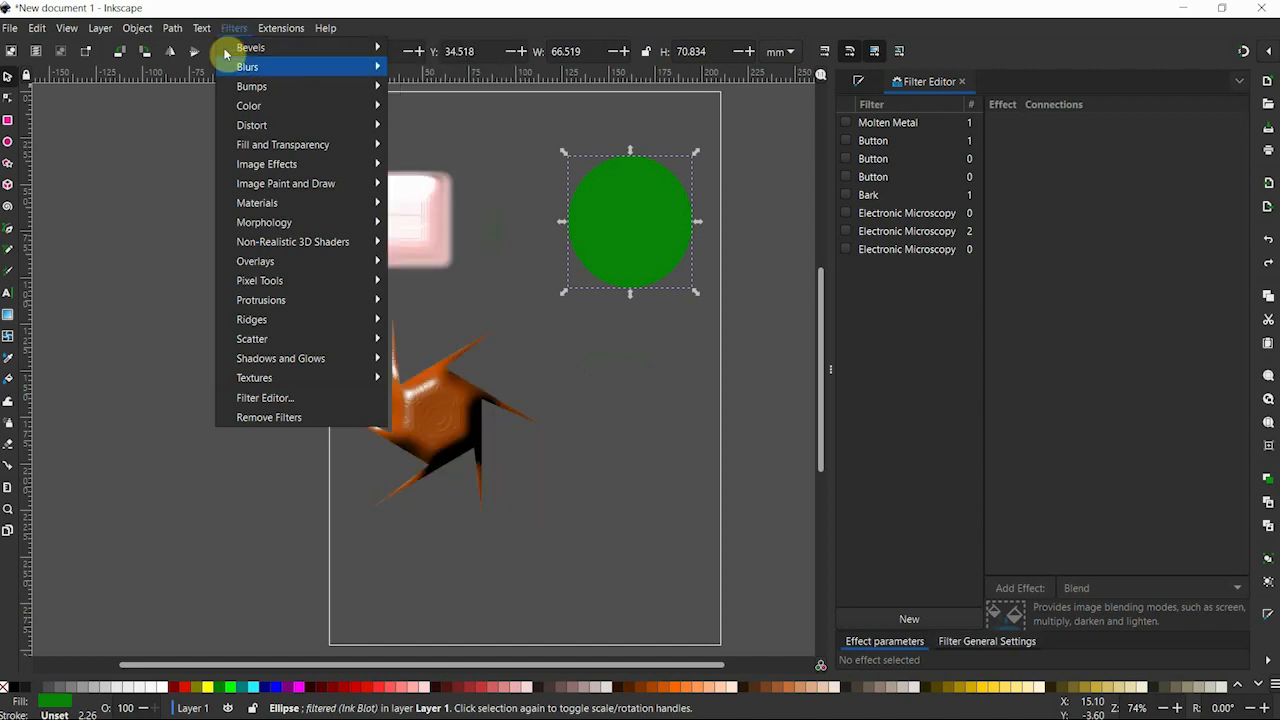
mouse_move(255, 385)
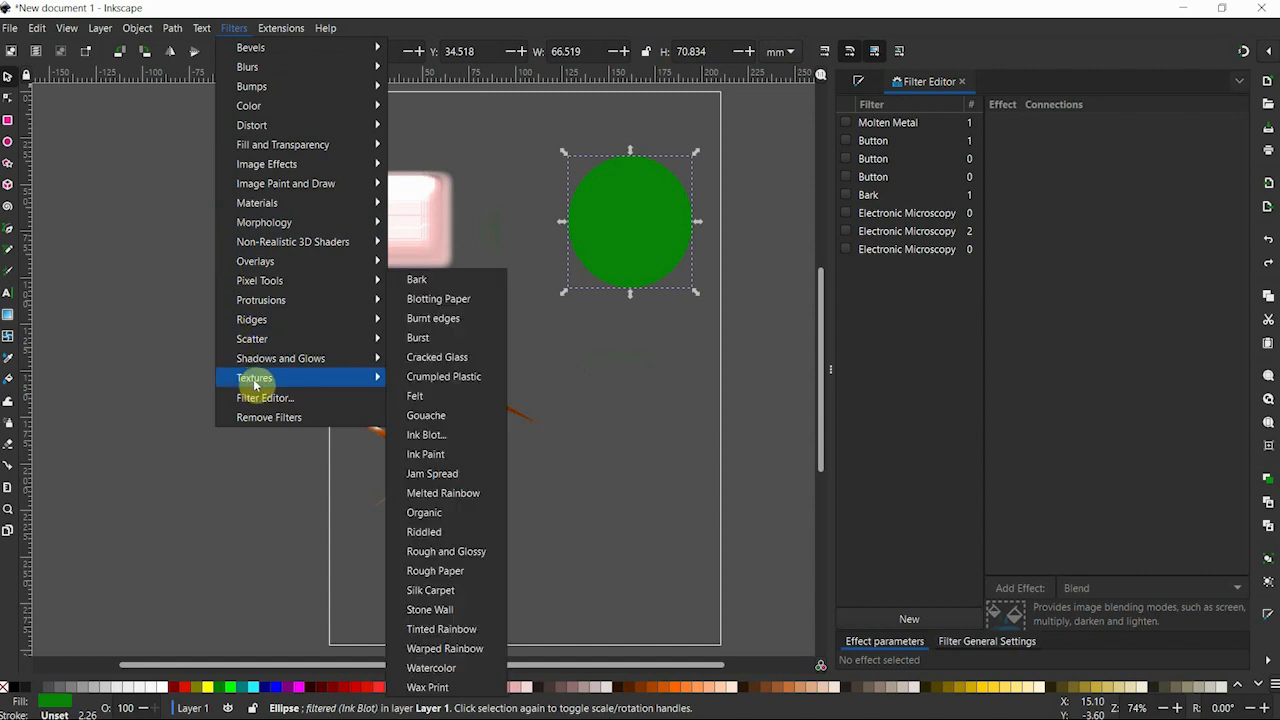
click(435, 285)
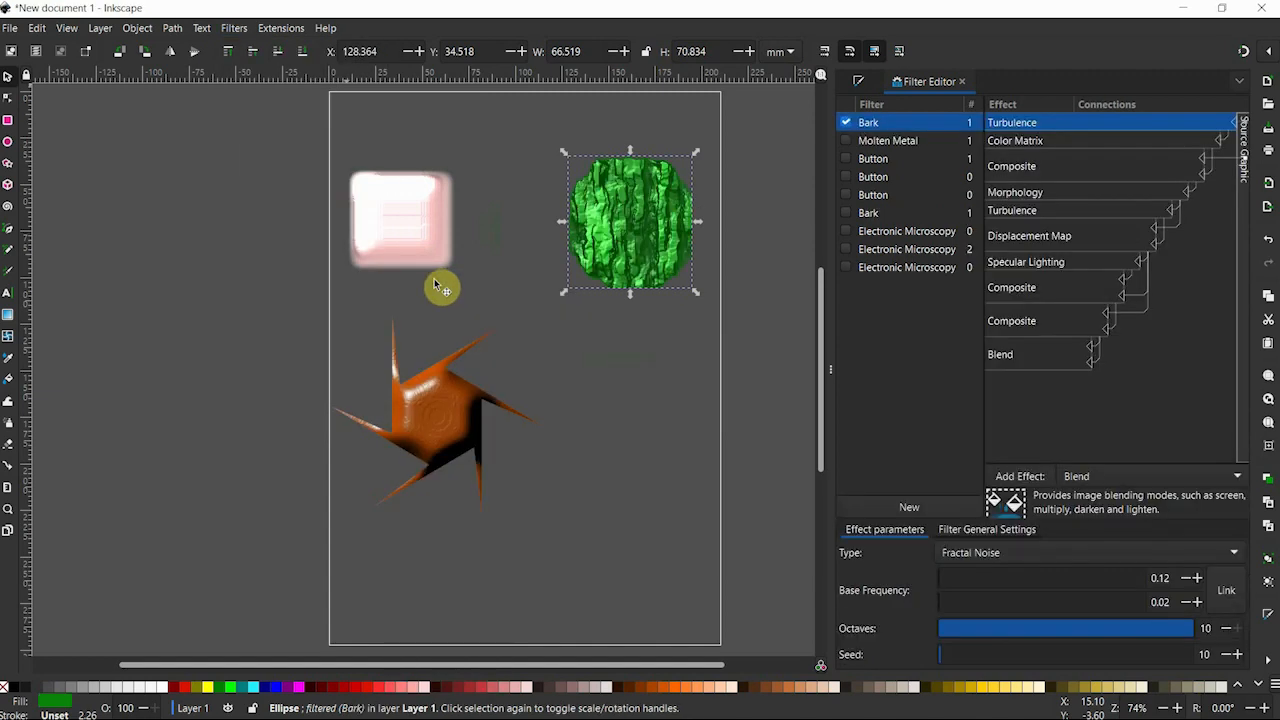
drag(651, 231, 565, 228)
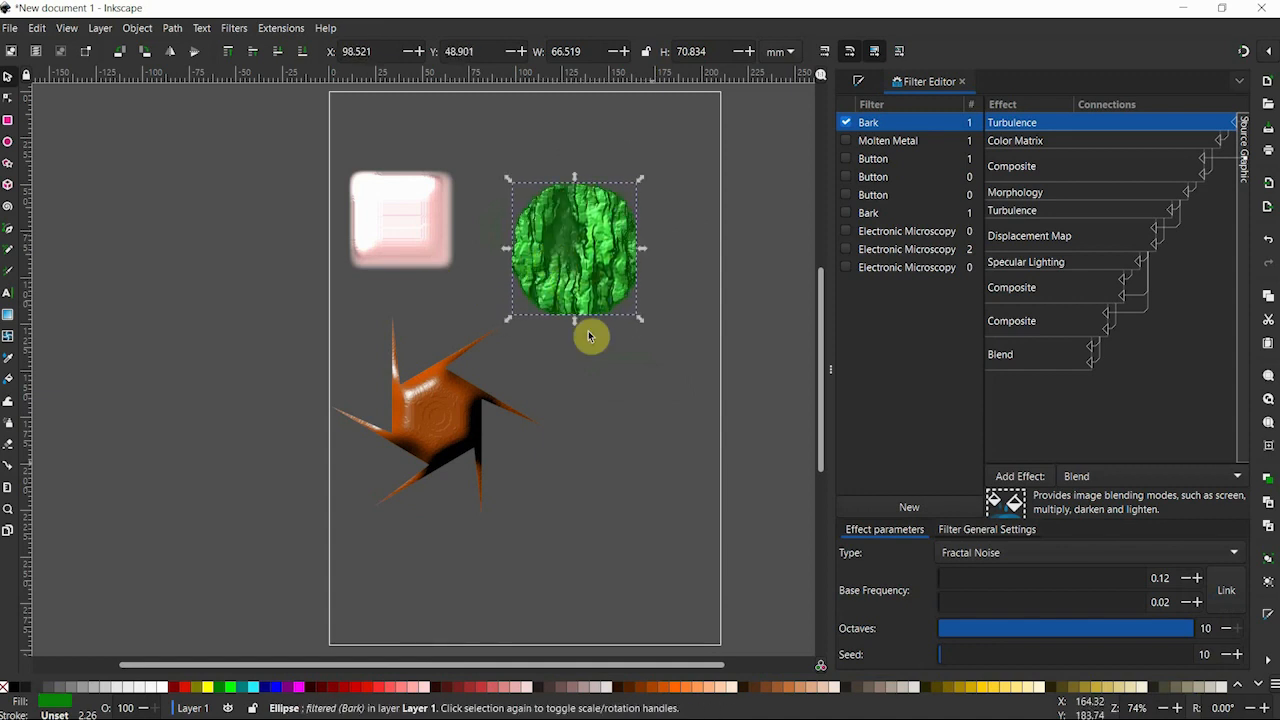
Test the #241F1C and a dark olive fill on the bark circle, and settle on brown #502D16.
click(848, 687)
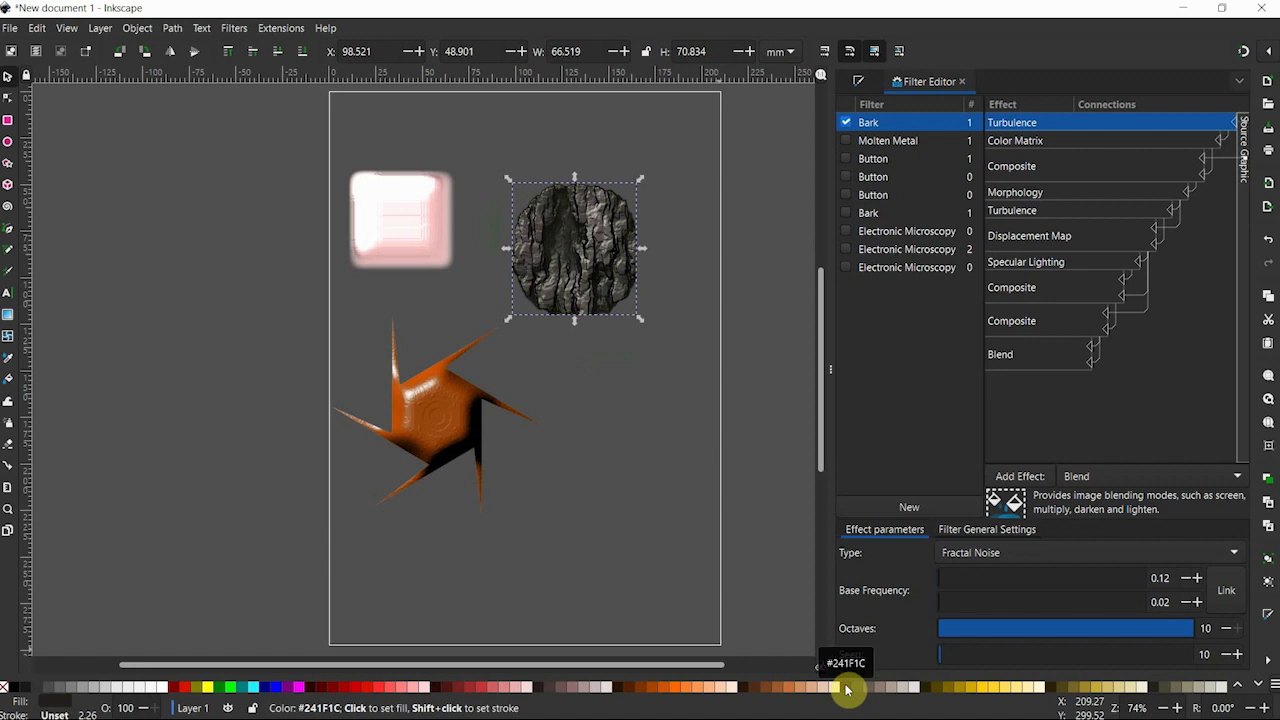
click(923, 688)
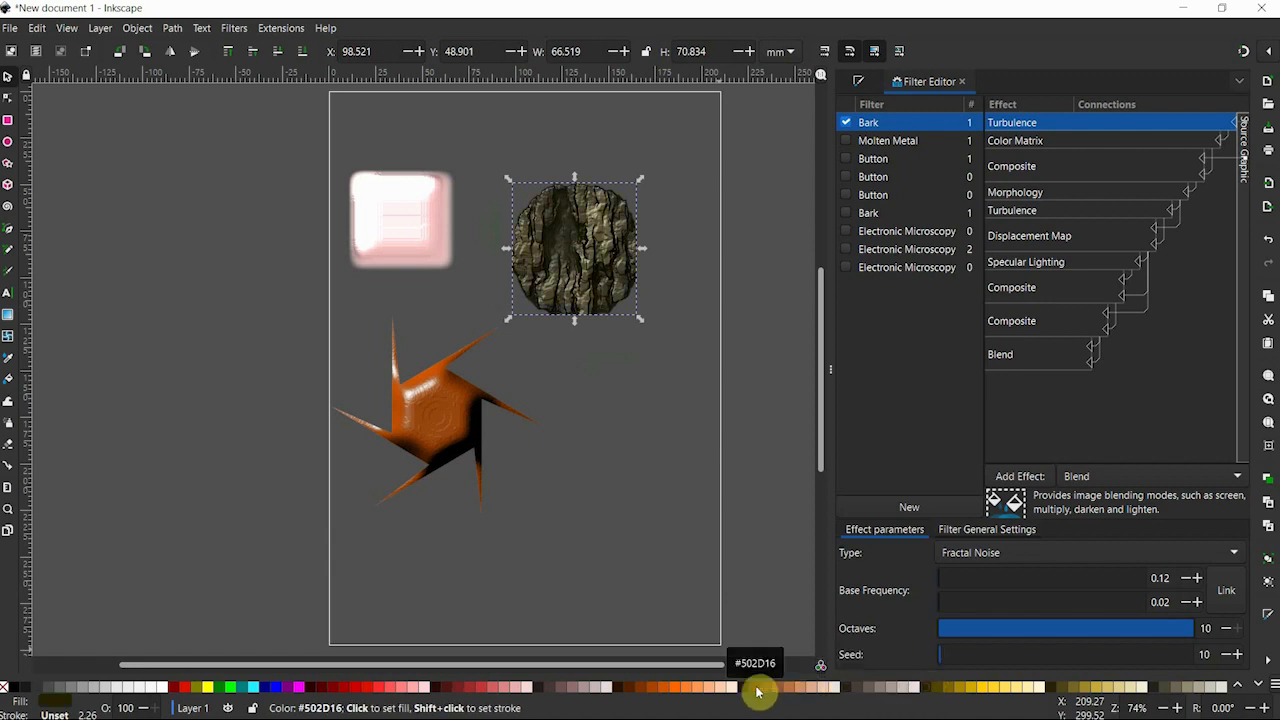
click(757, 690)
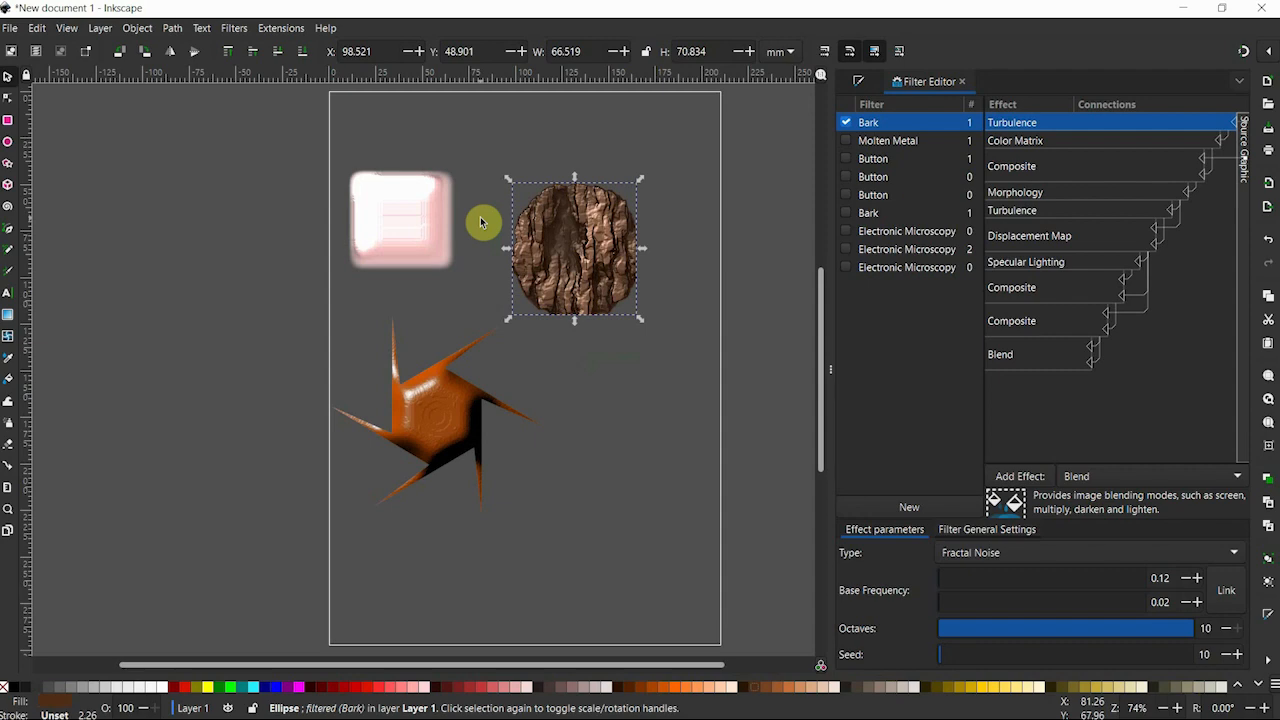
Look at the bark texture up close and move the circle up about 8 mm.
key(plus)
key(plus)
key(plus)
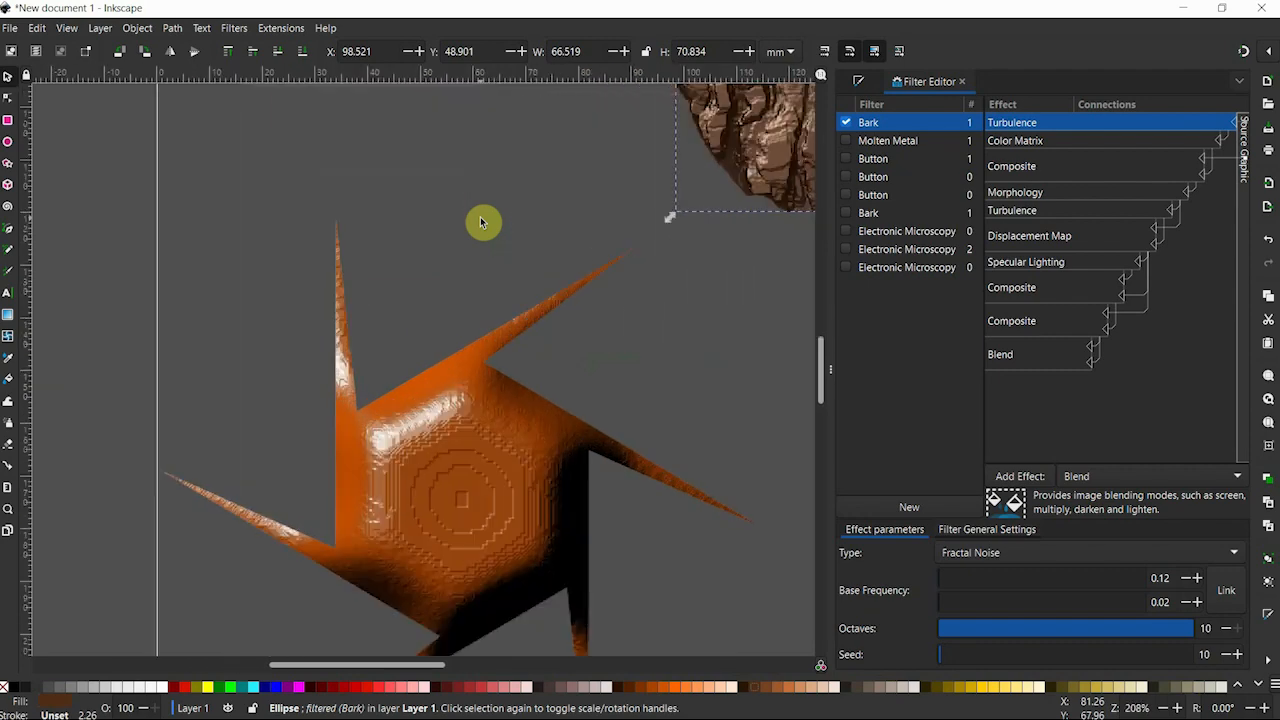
drag(823, 363, 825, 323)
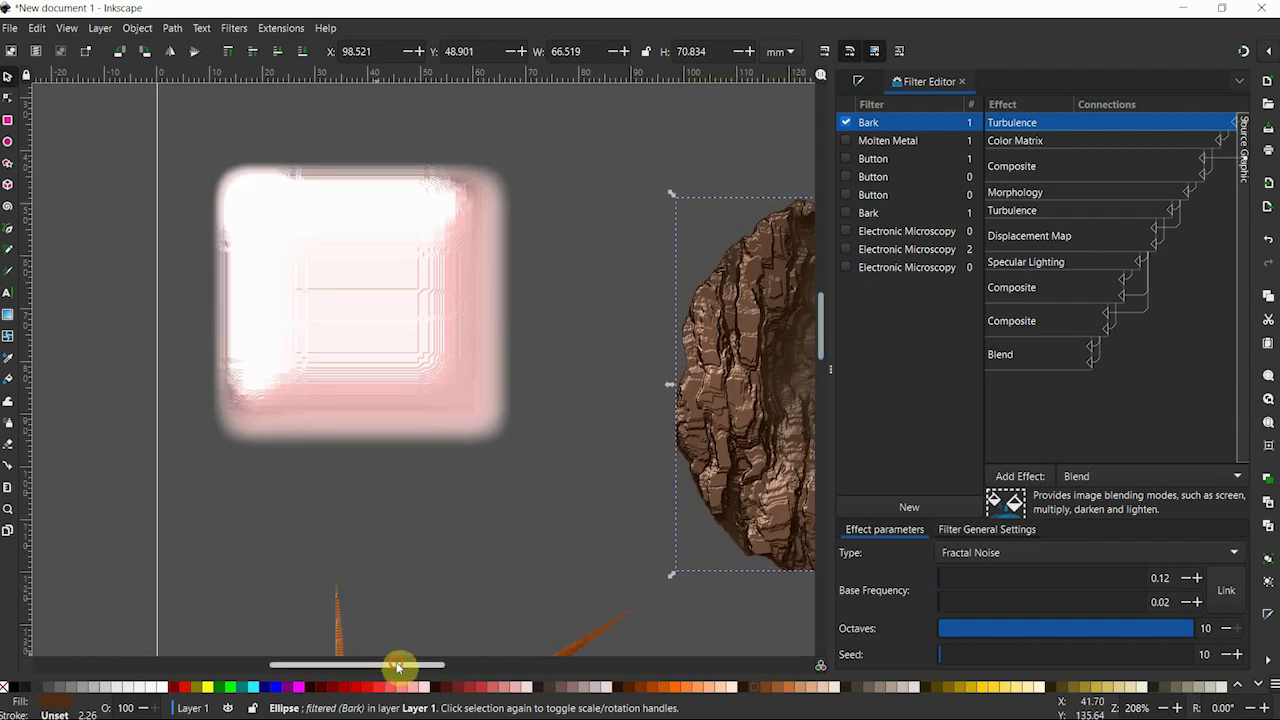
drag(398, 667, 490, 662)
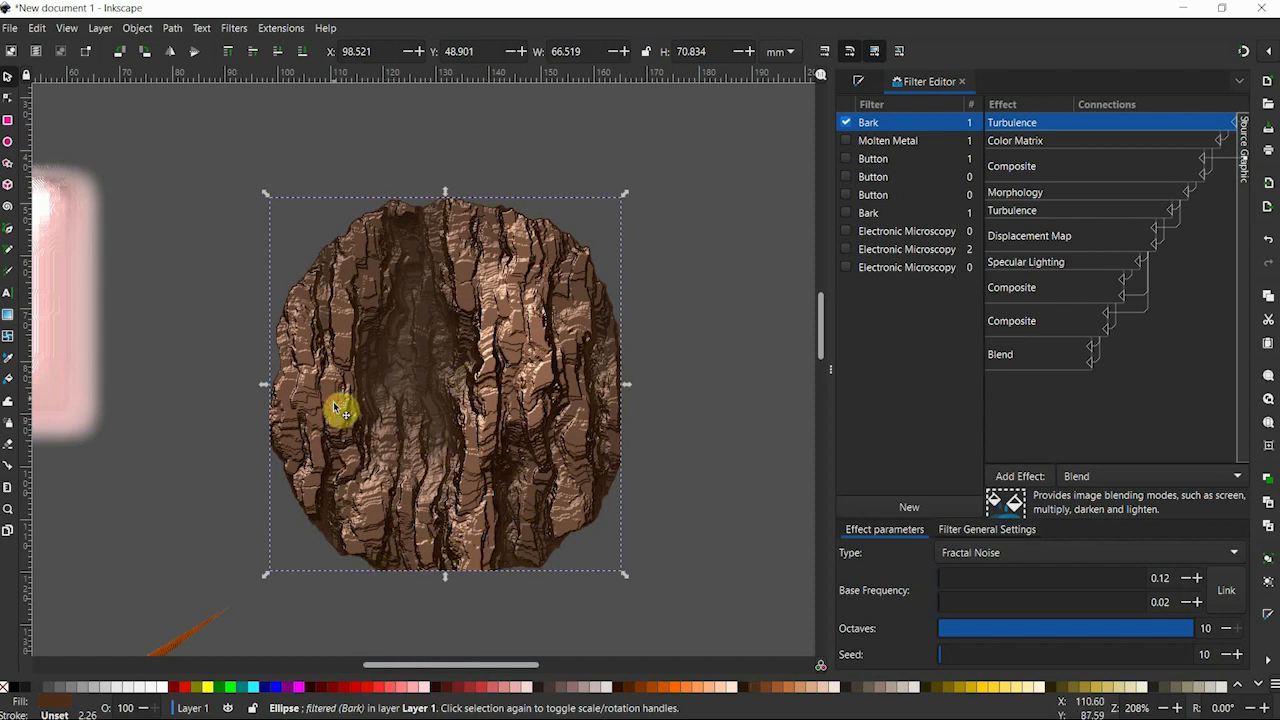
drag(342, 410, 337, 369)
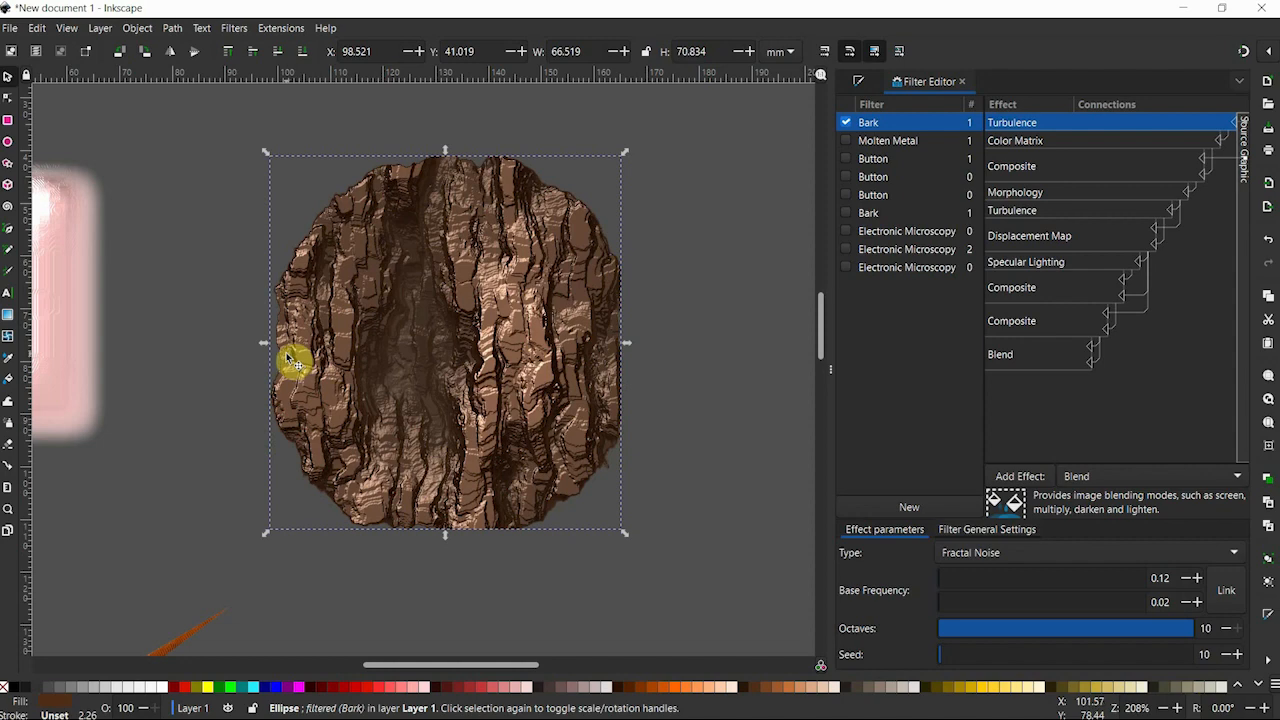
Narrow the bark circle from its left side to about 58.9 mm wide, and extend its bottom edge slightly.
drag(264, 347, 305, 358)
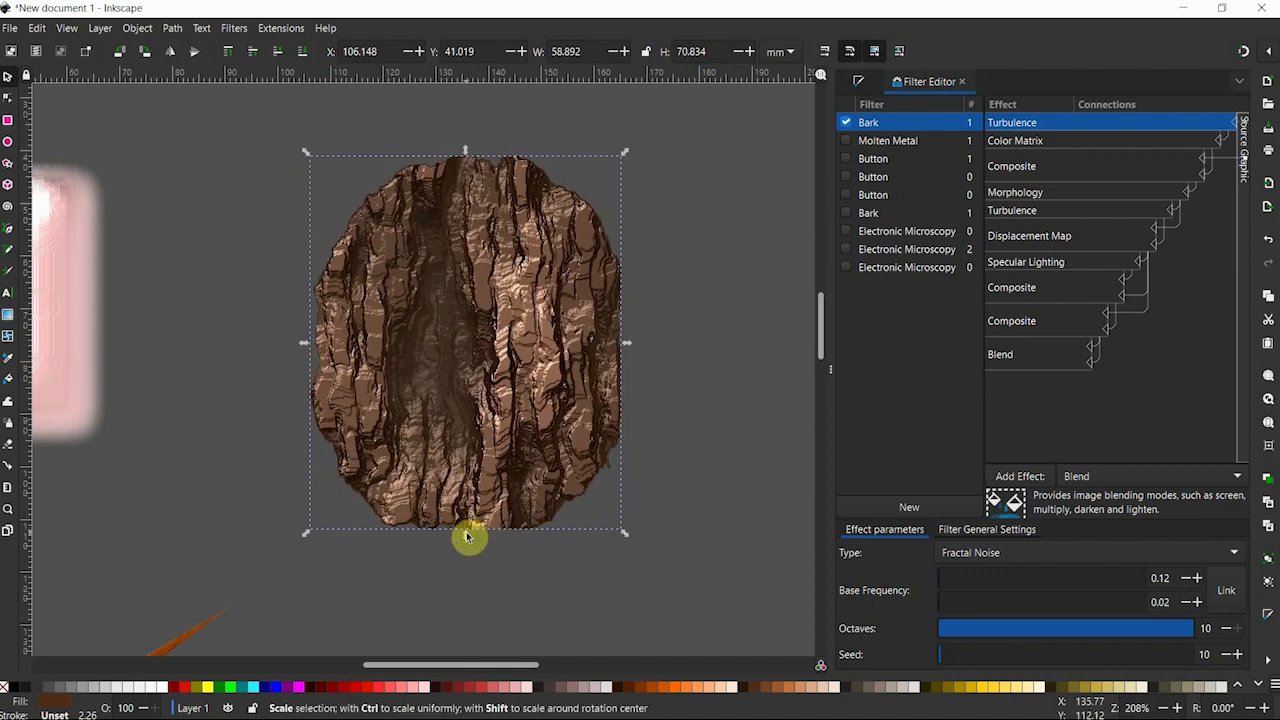
drag(466, 538, 467, 548)
key(minus)
key(minus)
key(minus)
Skew the Molten Metal rectangle by shifting its top edge slightly left, and activate the Rectangle tool on it.
click(291, 354)
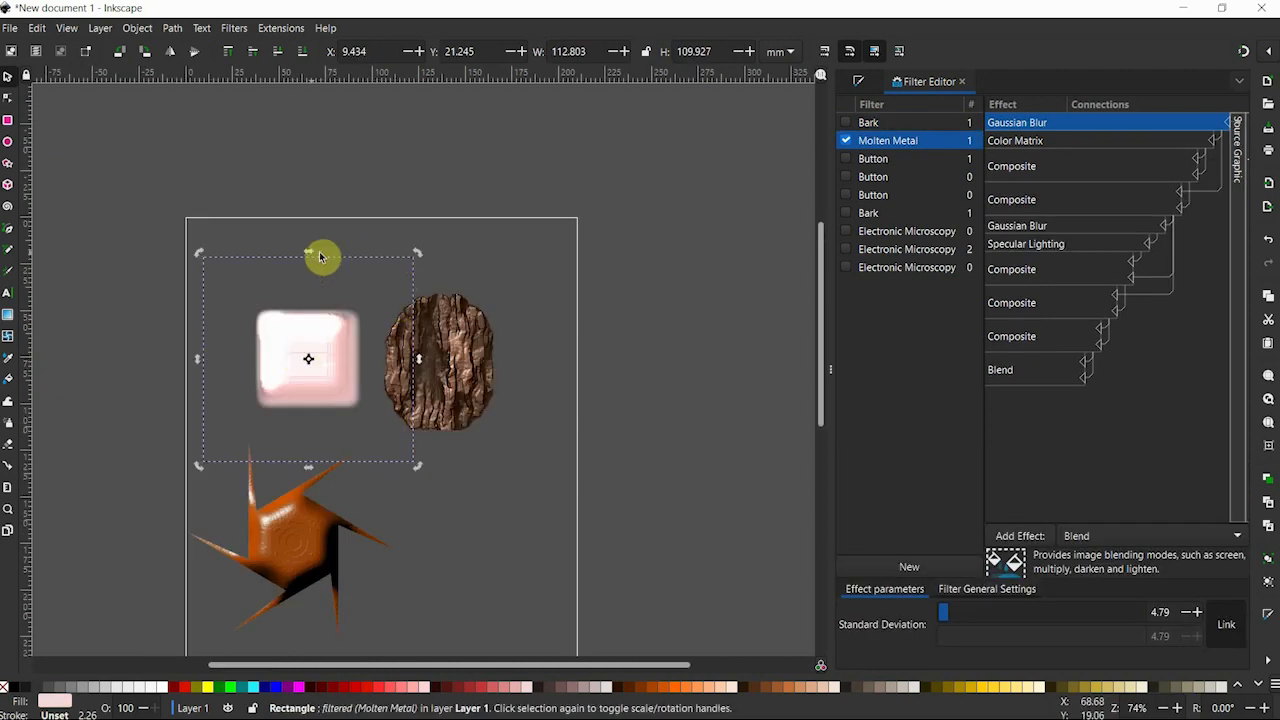
mouse_move(321, 257)
mouse_down()
mouse_move(366, 251)
mouse_move(296, 260)
mouse_move(307, 261)
mouse_up()
key(r)
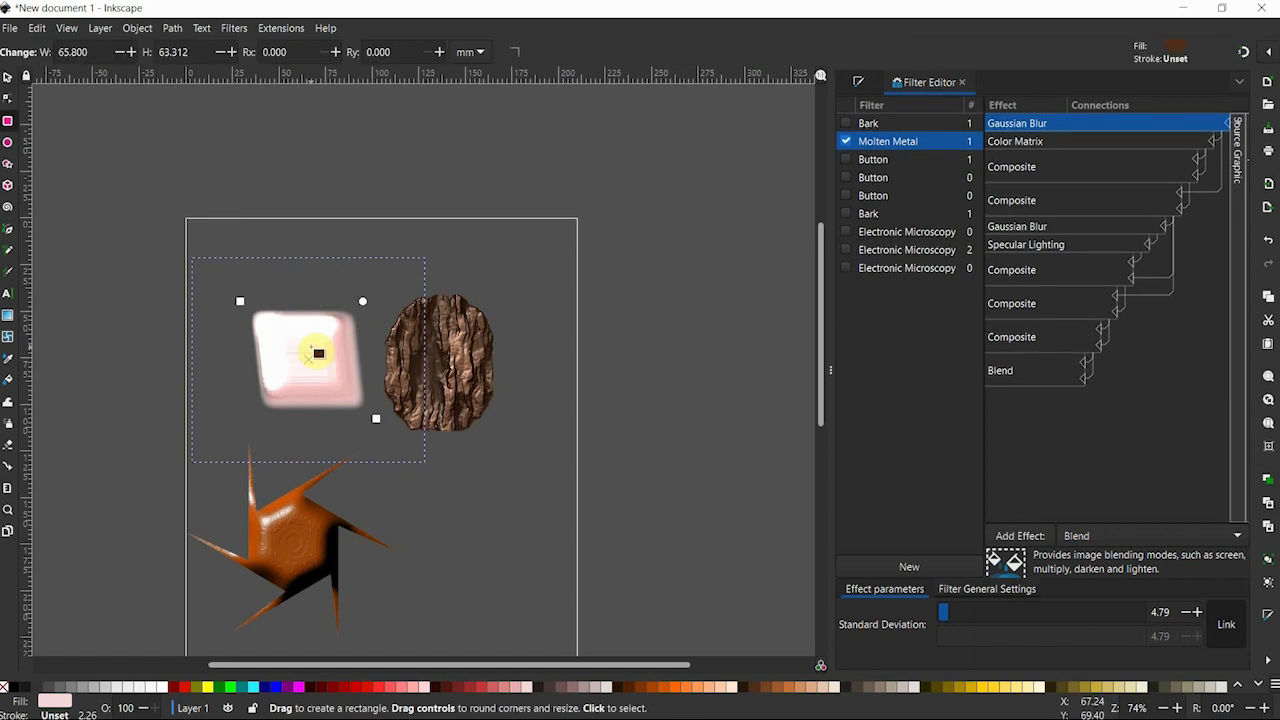
Try to round the corners of the skewed Molten Metal rectangle.
mouse_move(368, 300)
mouse_down()
mouse_move(391, 297)
mouse_move(244, 419)
mouse_move(345, 297)
mouse_move(349, 377)
mouse_move(369, 302)
mouse_up()
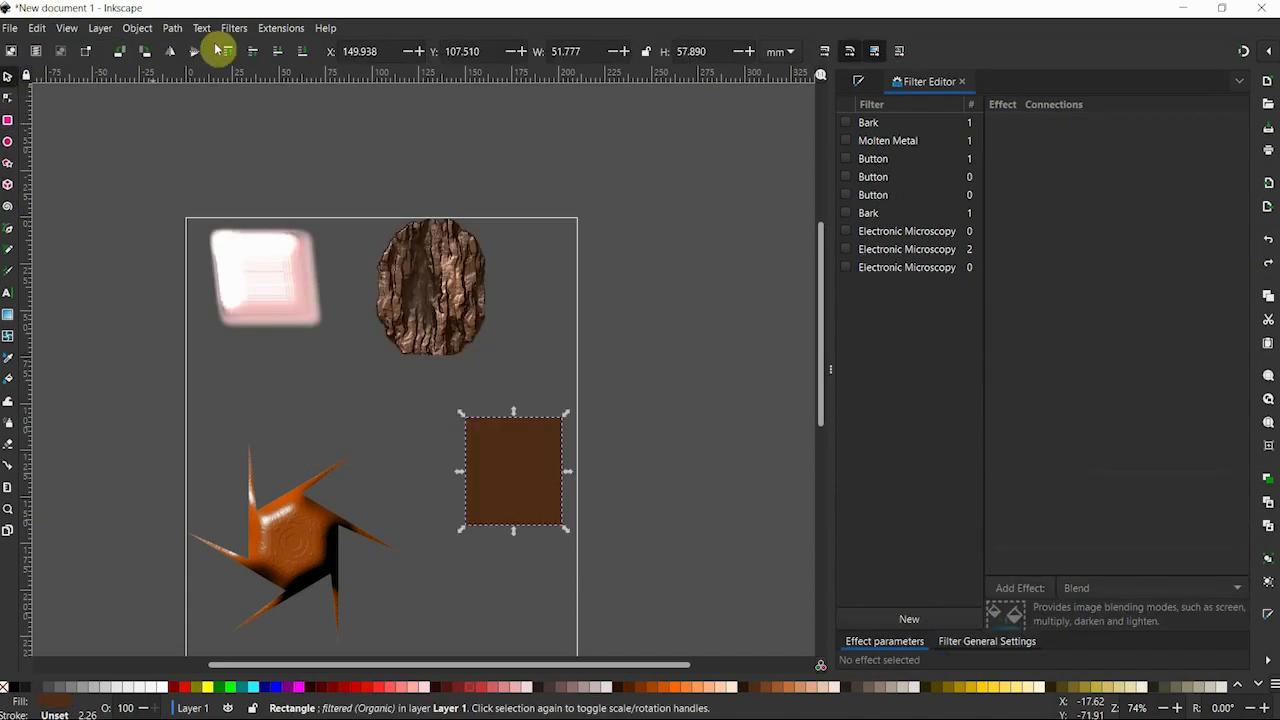
Apply the Organic texture filter to the brown rectangle and move it about 20 mm left and 9 mm up.
click(236, 28)
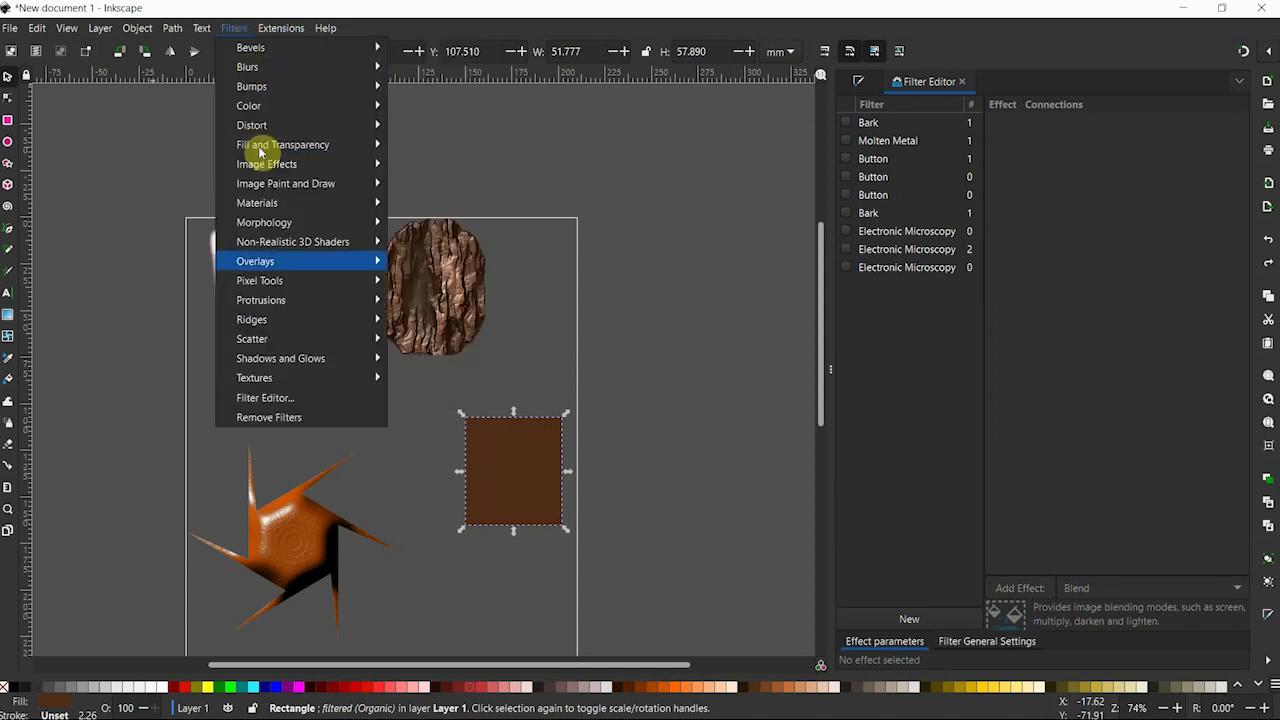
mouse_move(297, 379)
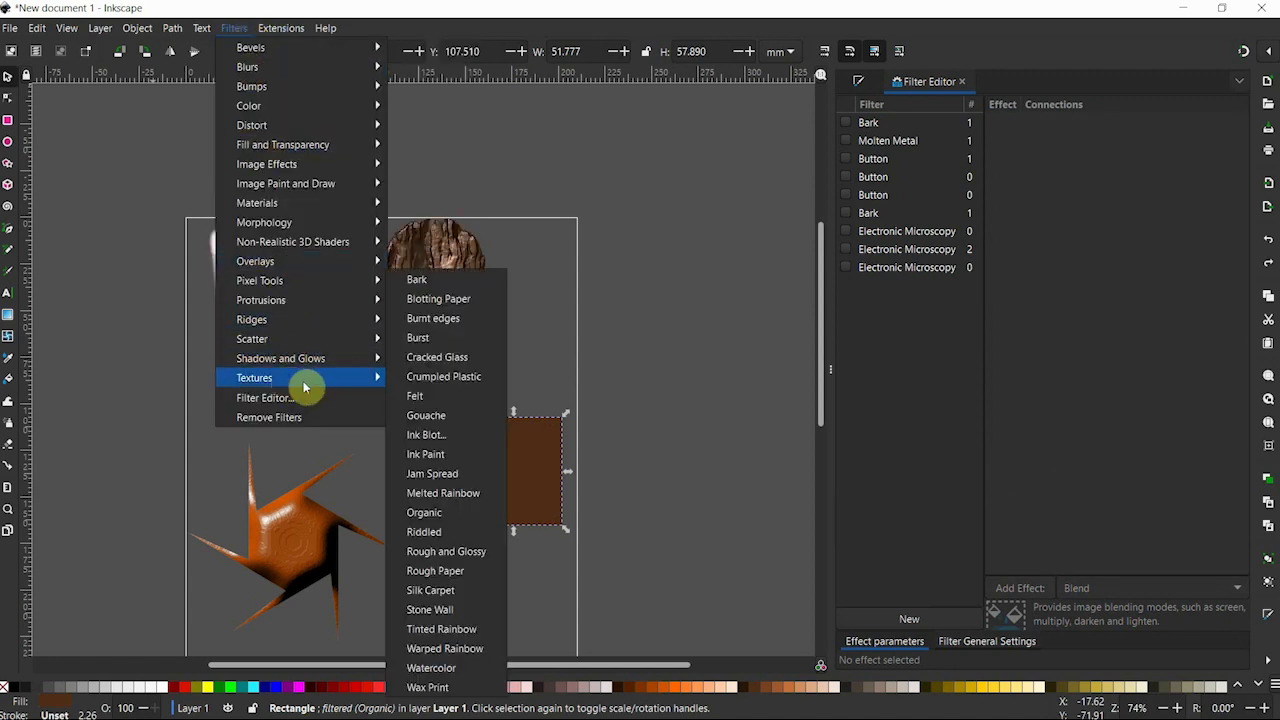
click(428, 512)
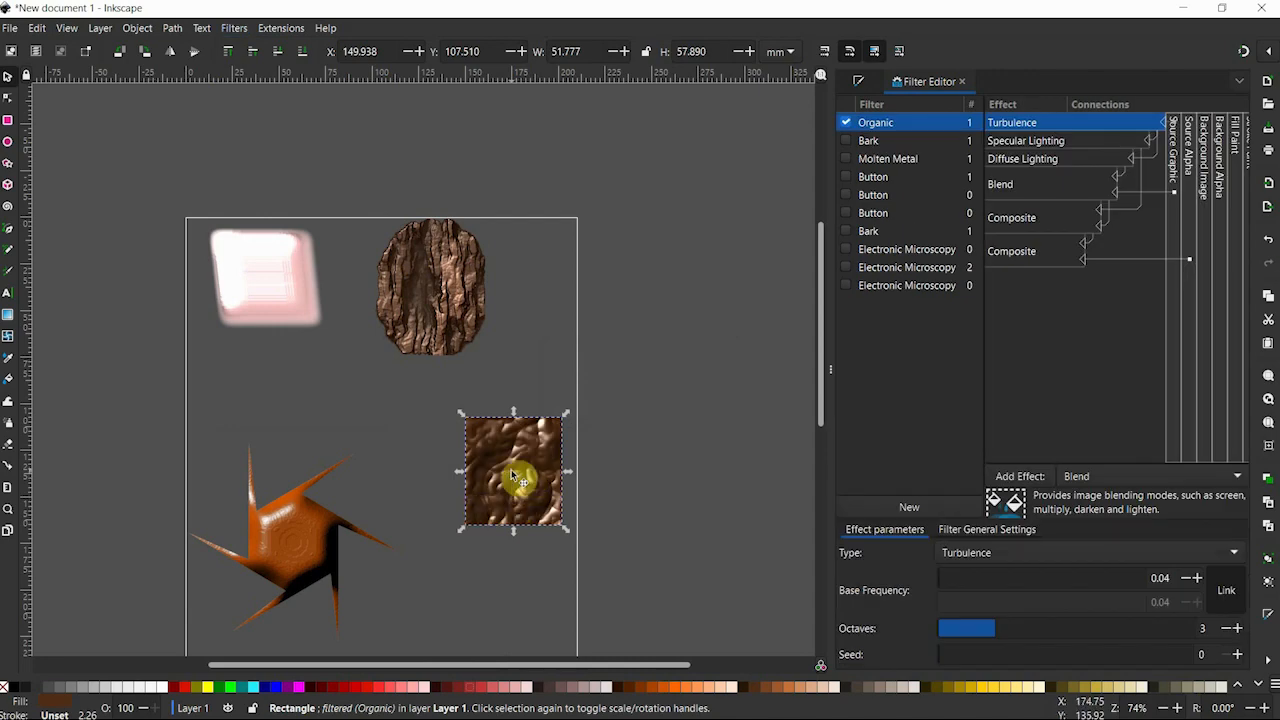
drag(511, 473, 470, 451)
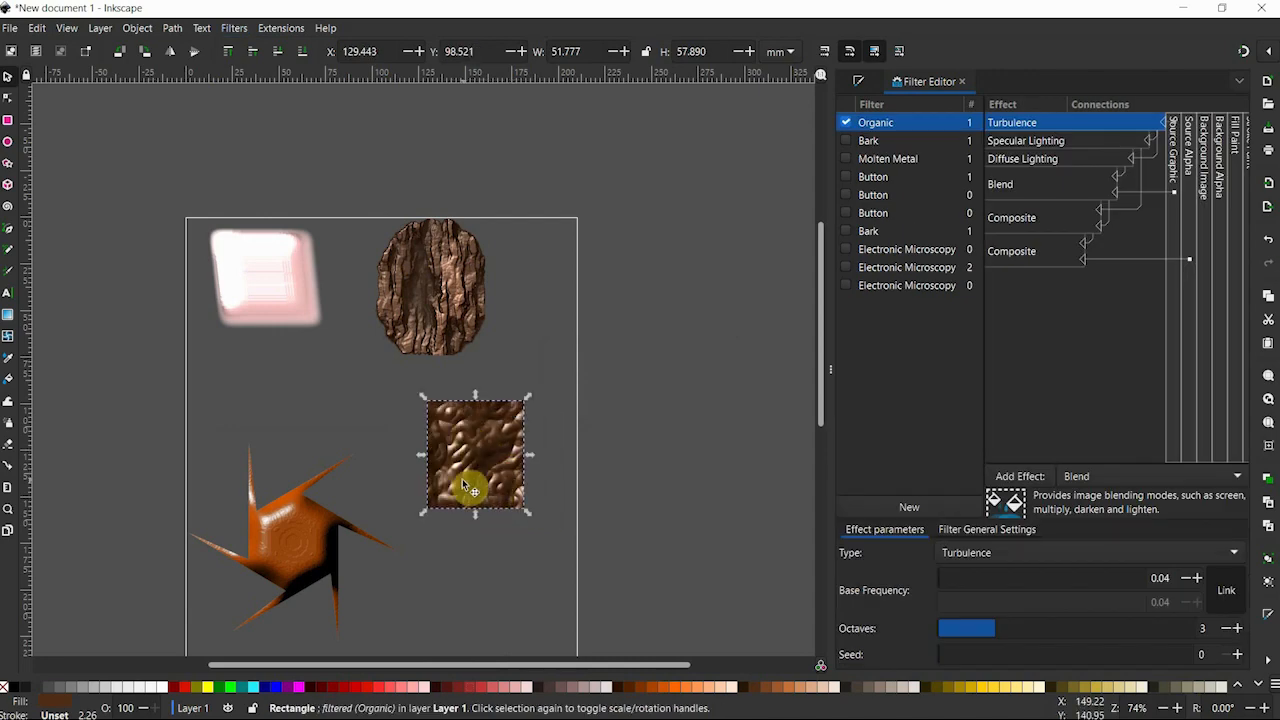
scroll(466, 484, up, 3)
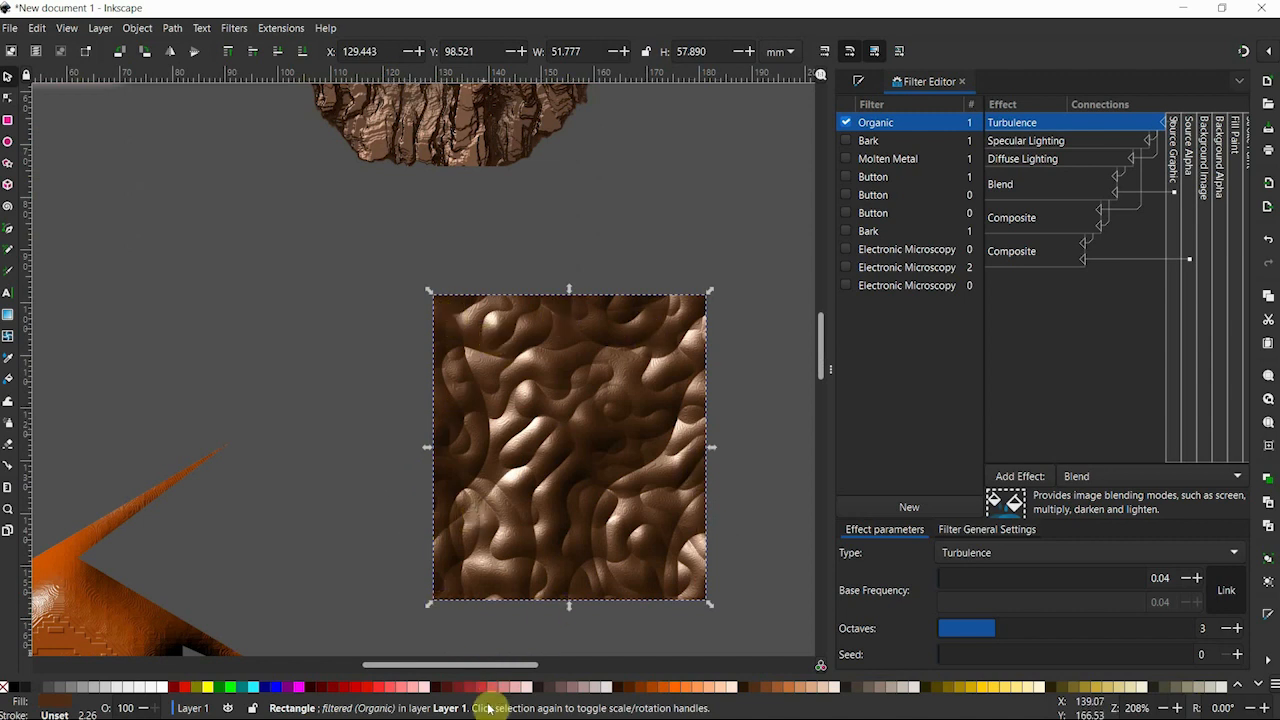
Test dark red #550000, brown #552200 and other fills on the Organic rectangle, and settle on light #E3DBDB.
click(330, 687)
click(318, 687)
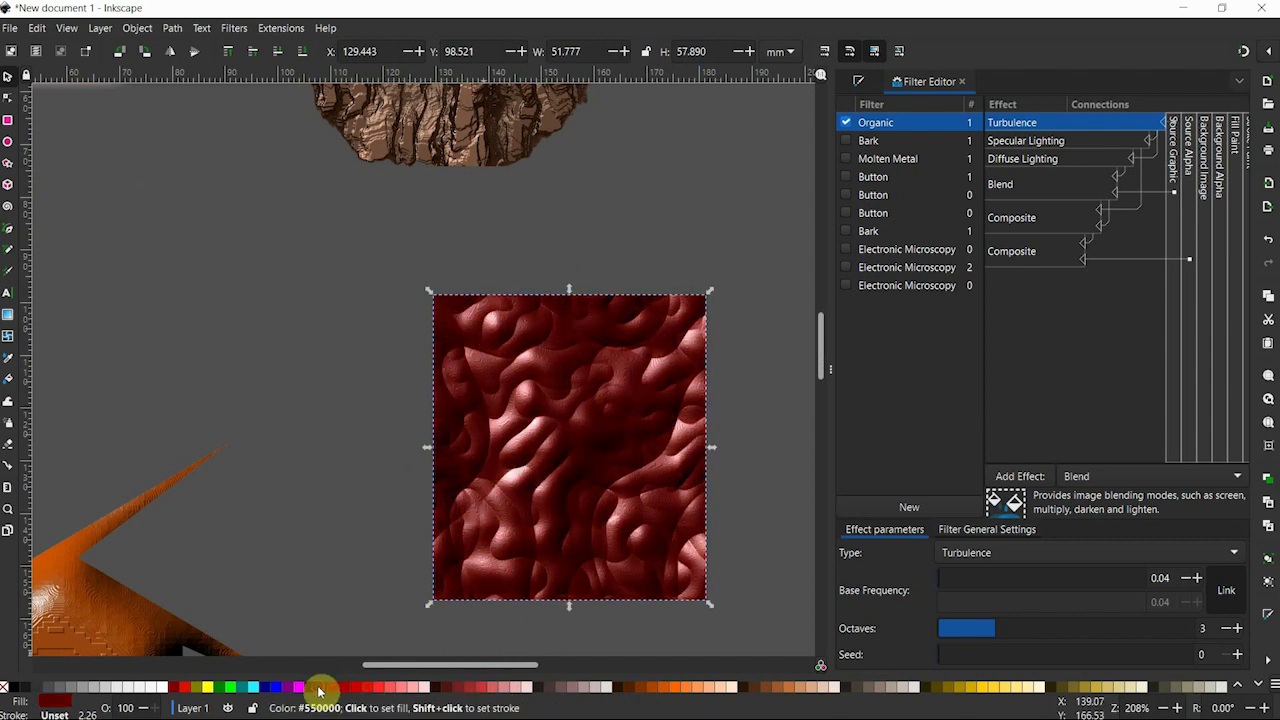
click(647, 687)
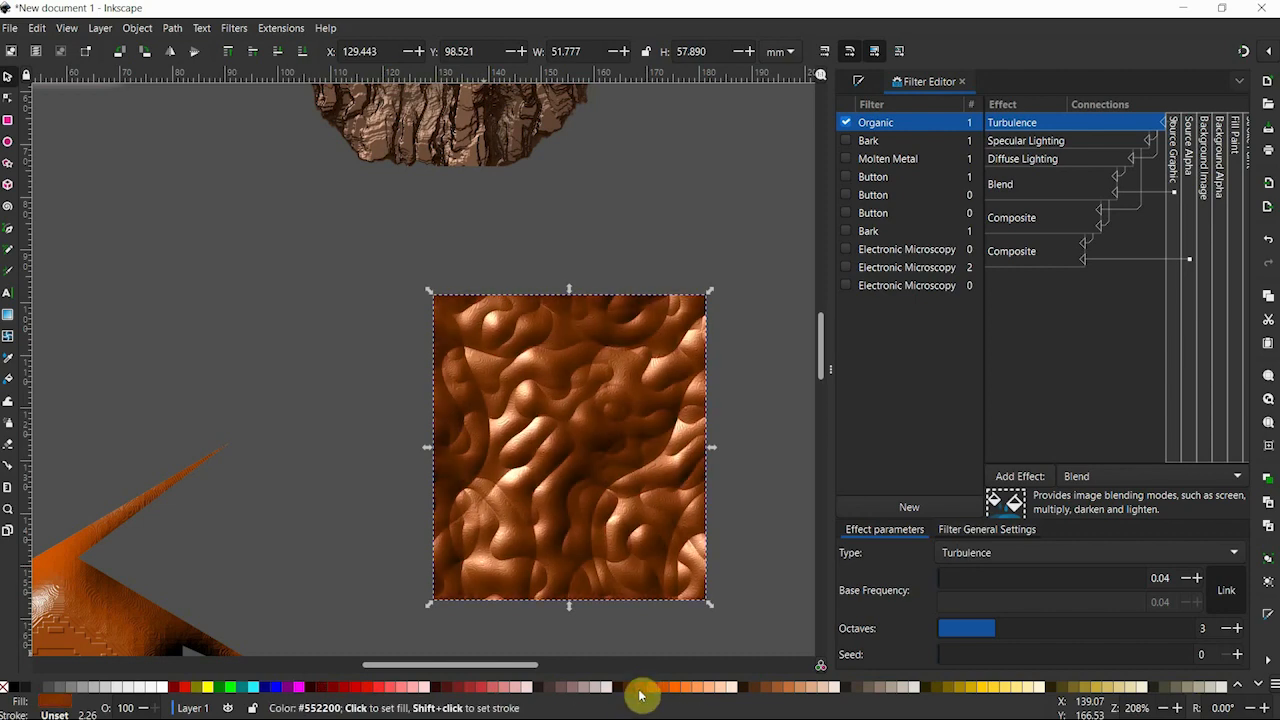
click(614, 690)
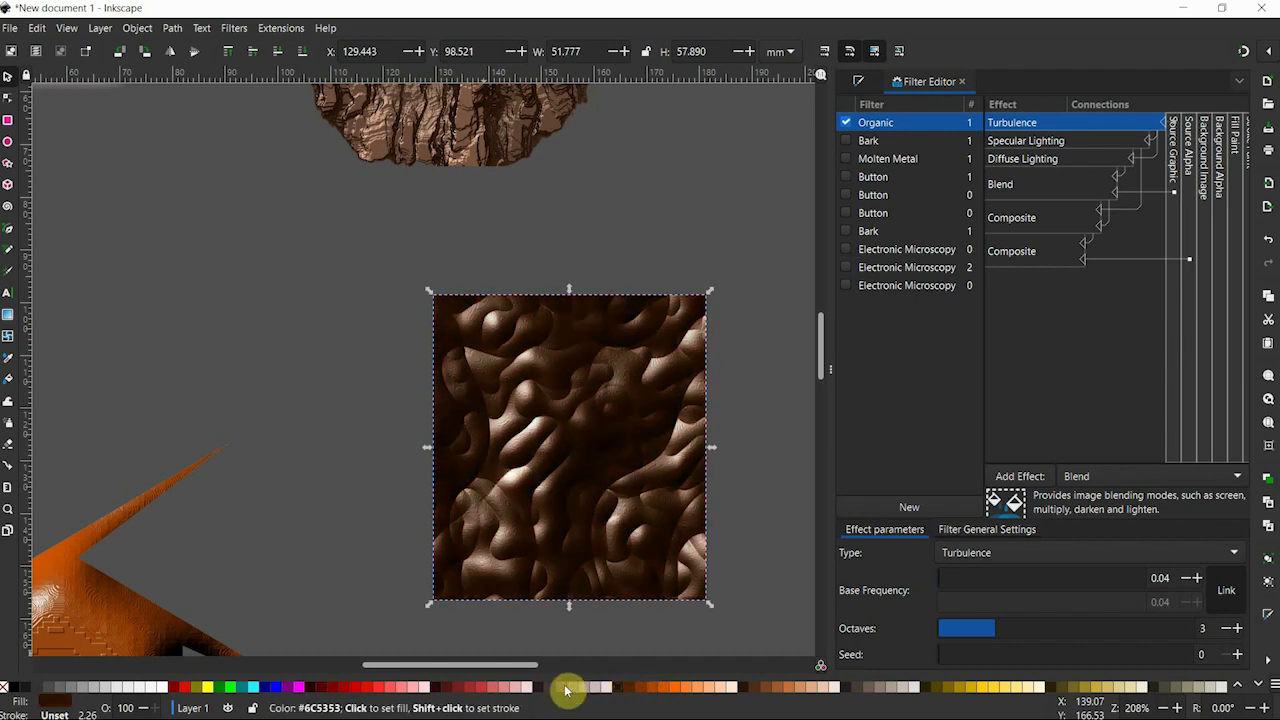
click(592, 689)
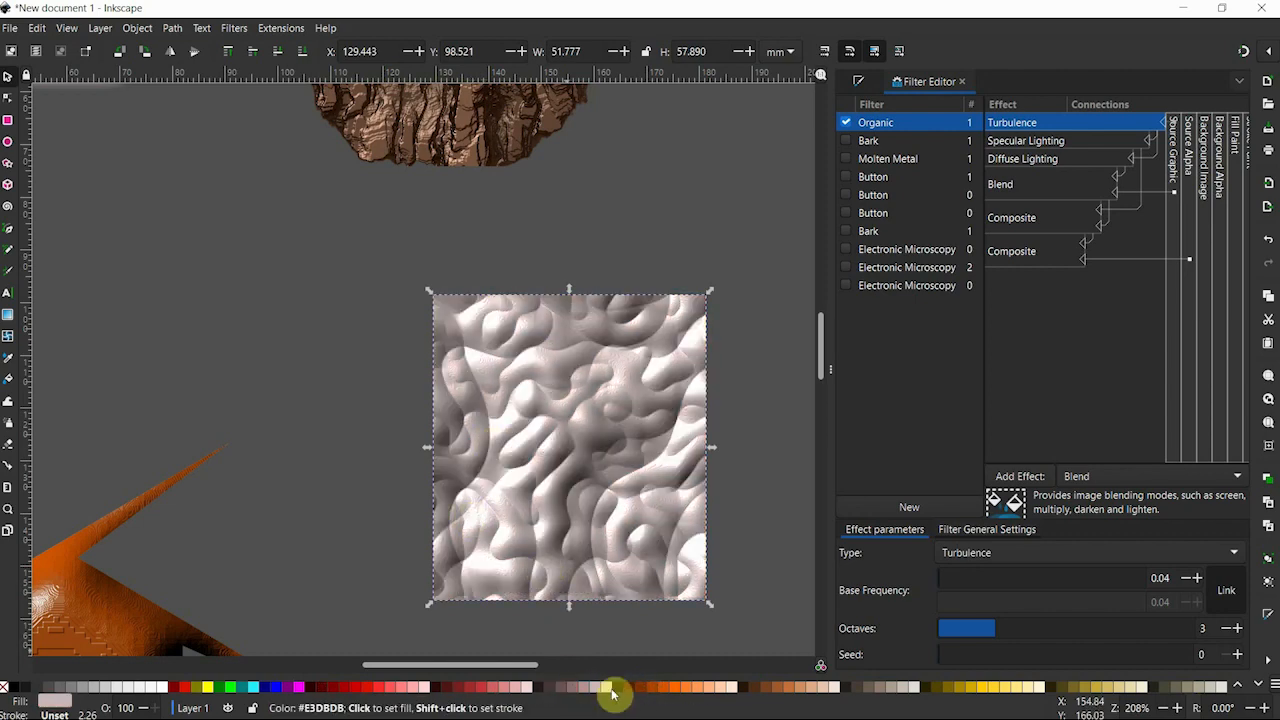
click(608, 686)
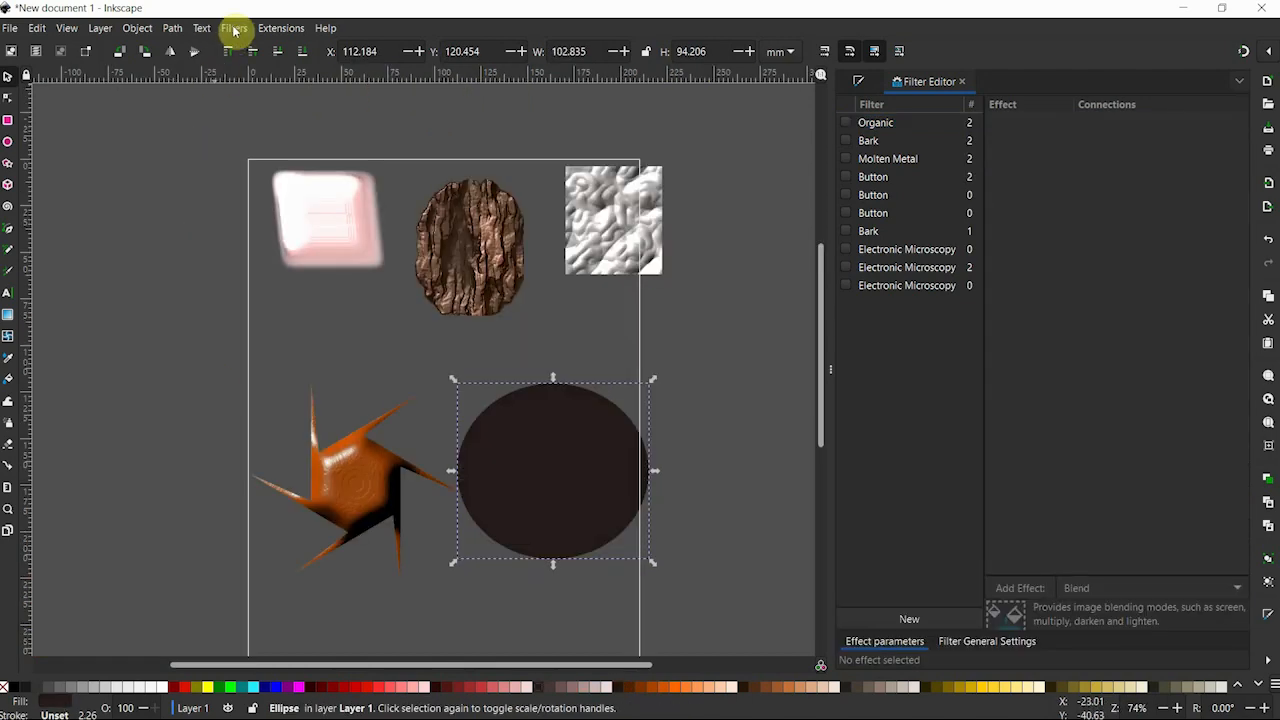
Apply the Lizard Skin material filter to the large dark ellipse.
click(235, 30)
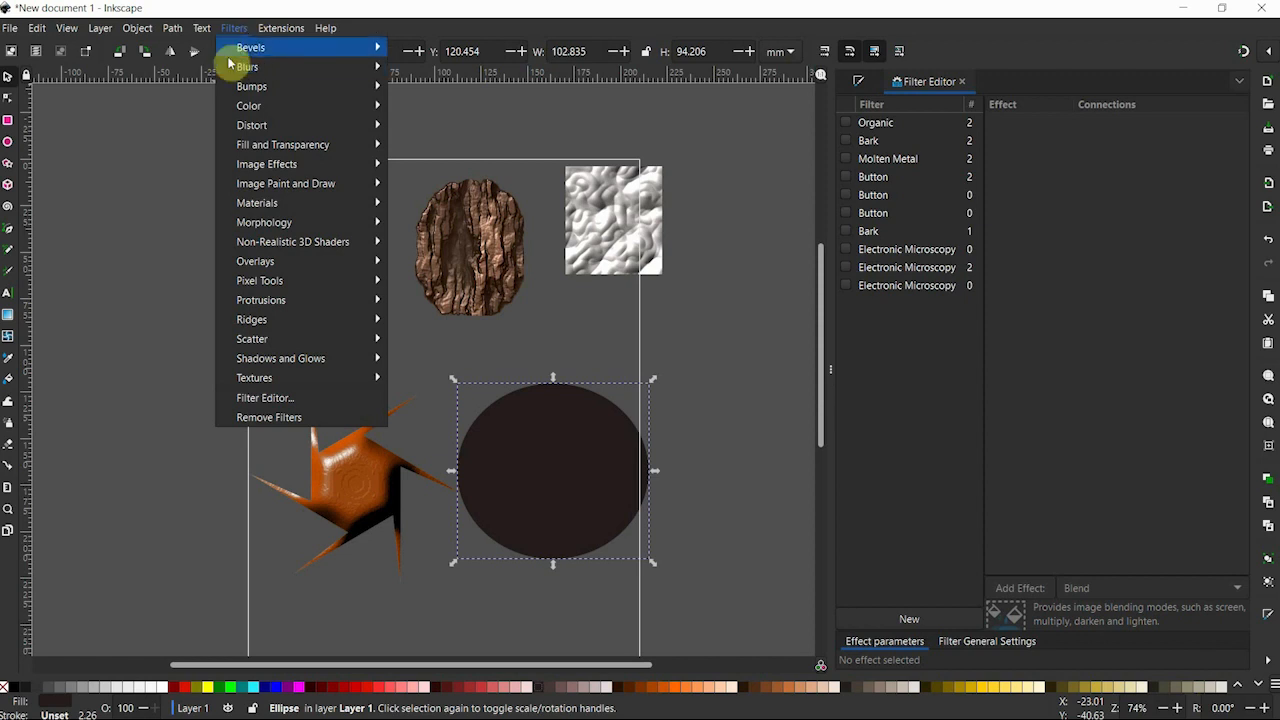
mouse_move(268, 207)
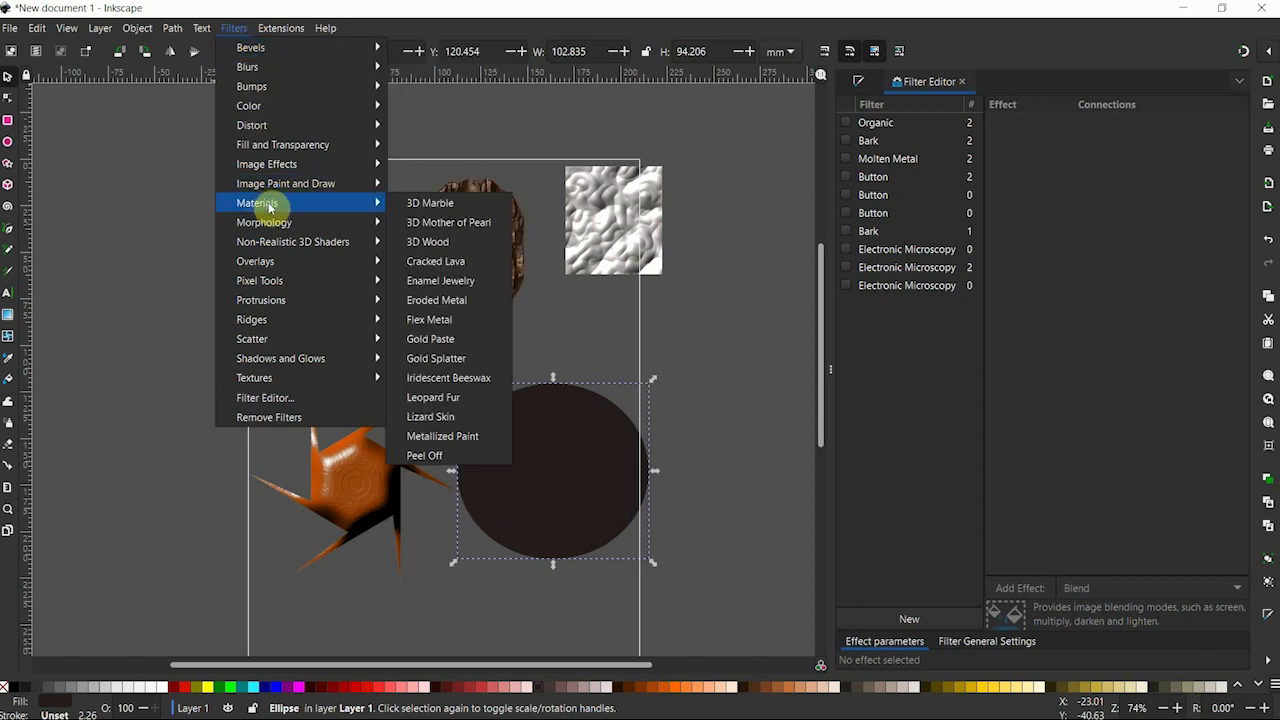
click(448, 418)
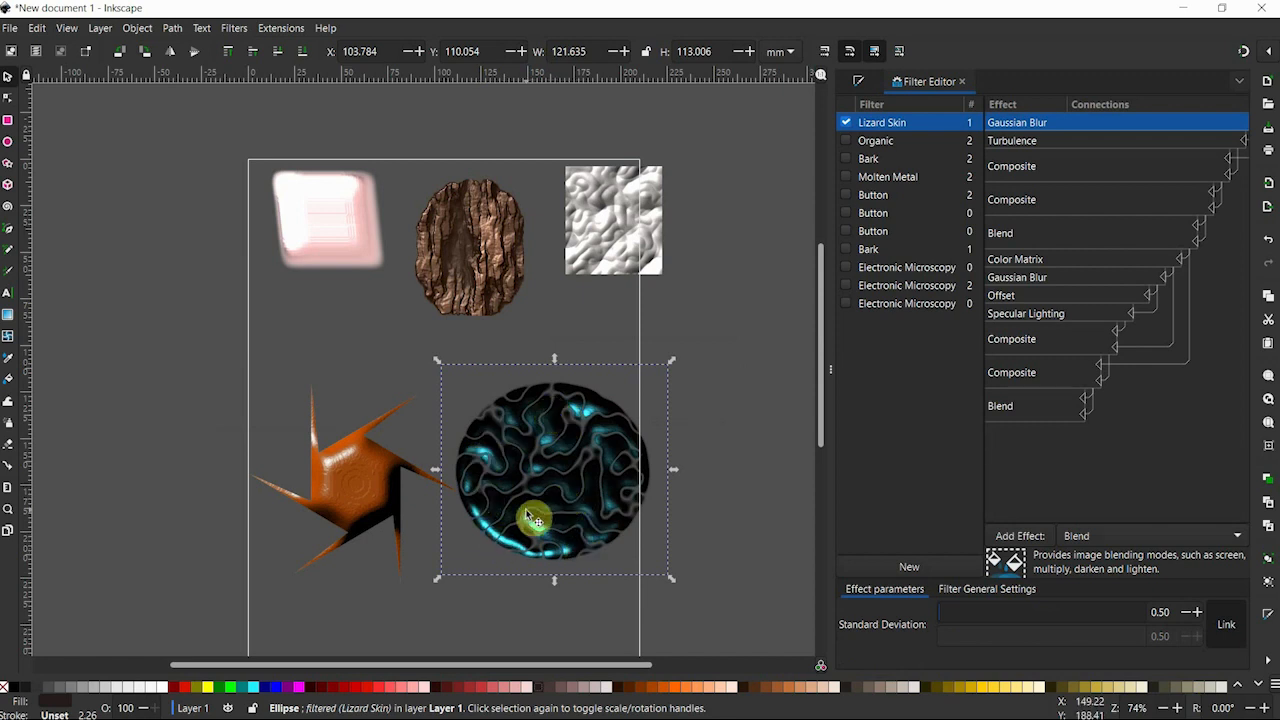
Test #6C5353, #AC9393 and similar muted fills on the Lizard Skin ellipse, and settle on dark #483737.
click(560, 688)
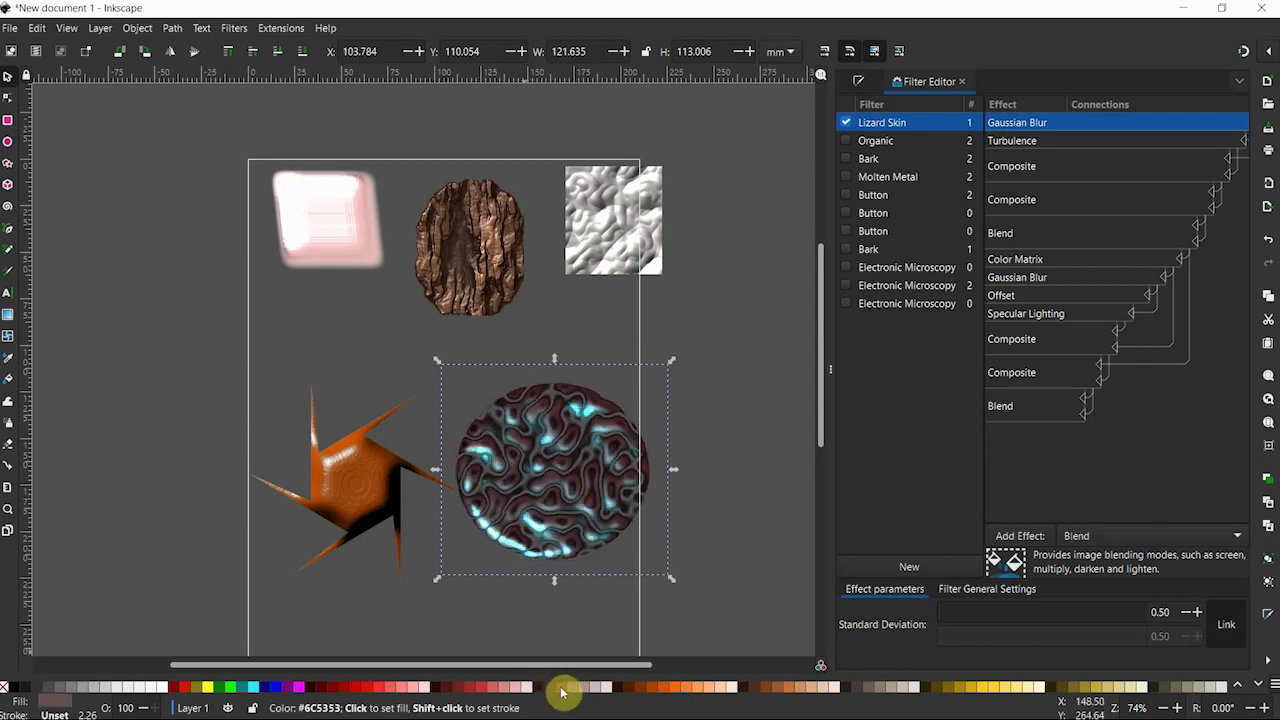
click(574, 688)
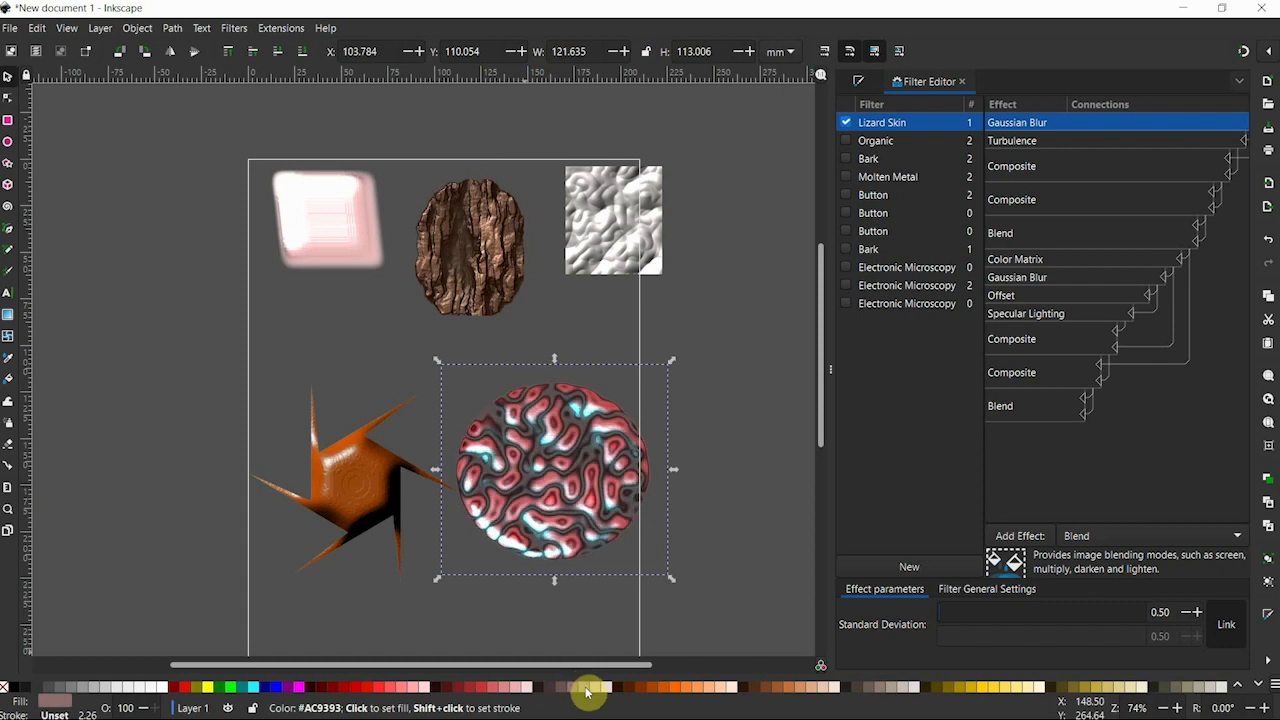
click(590, 688)
click(562, 689)
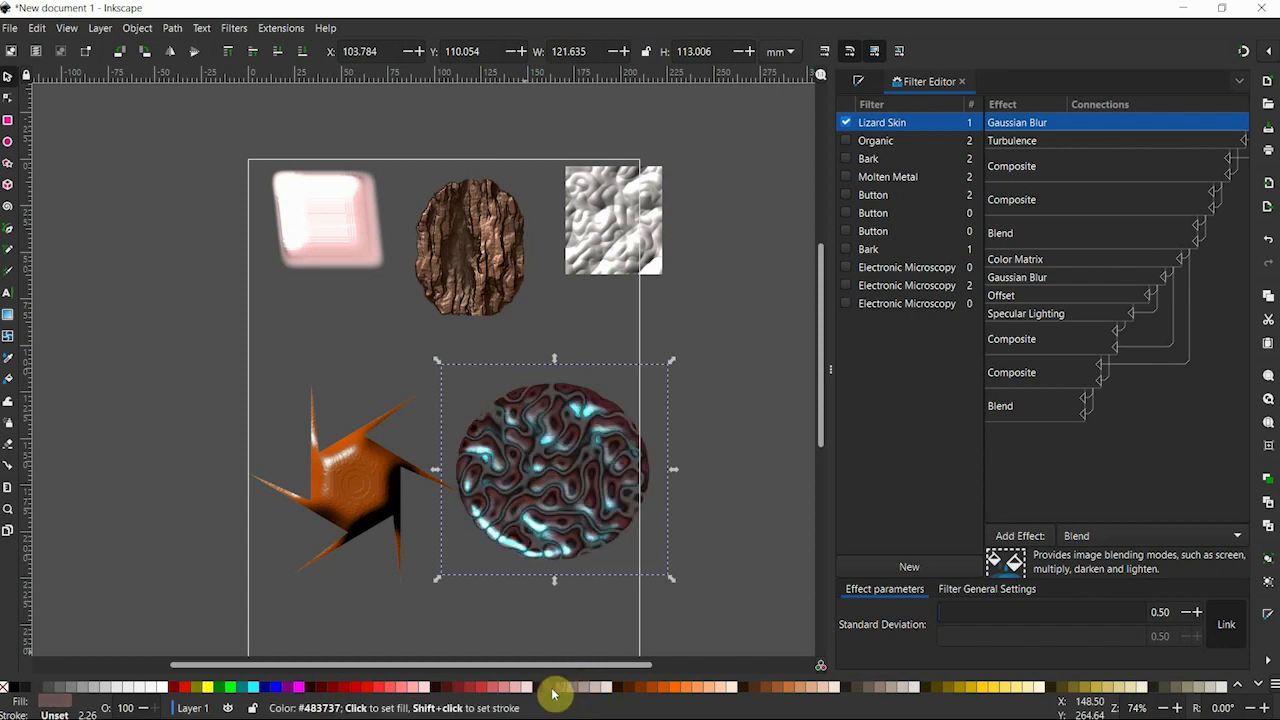
click(553, 689)
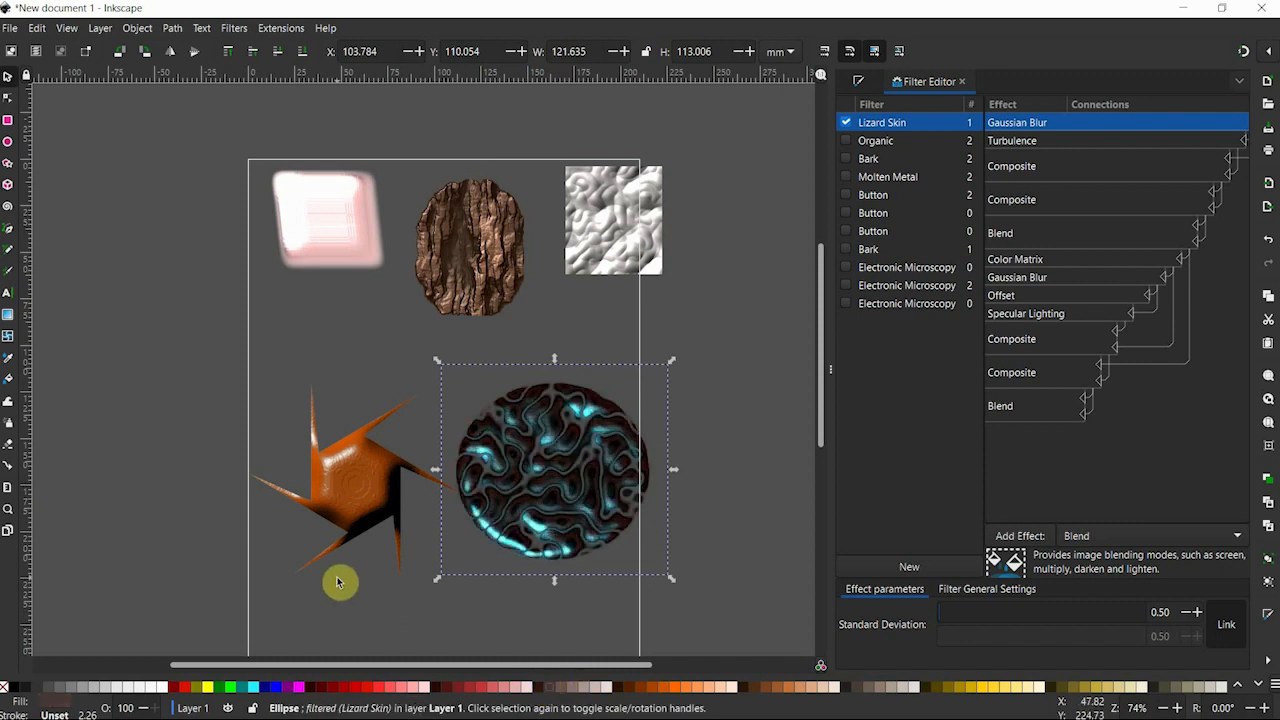
Delete all objects from the drawing and add the text "Tohfa" near the upper part of the page.
key(ctrl+a)
key(Delete)
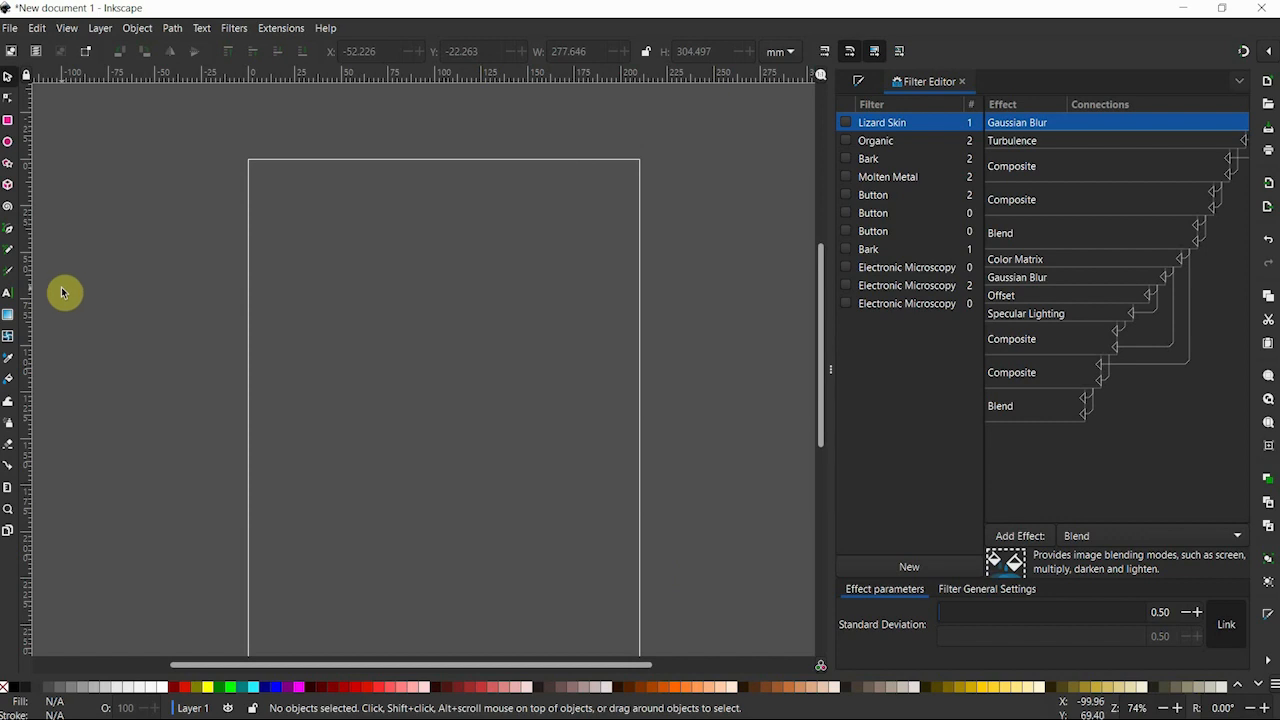
click(8, 295)
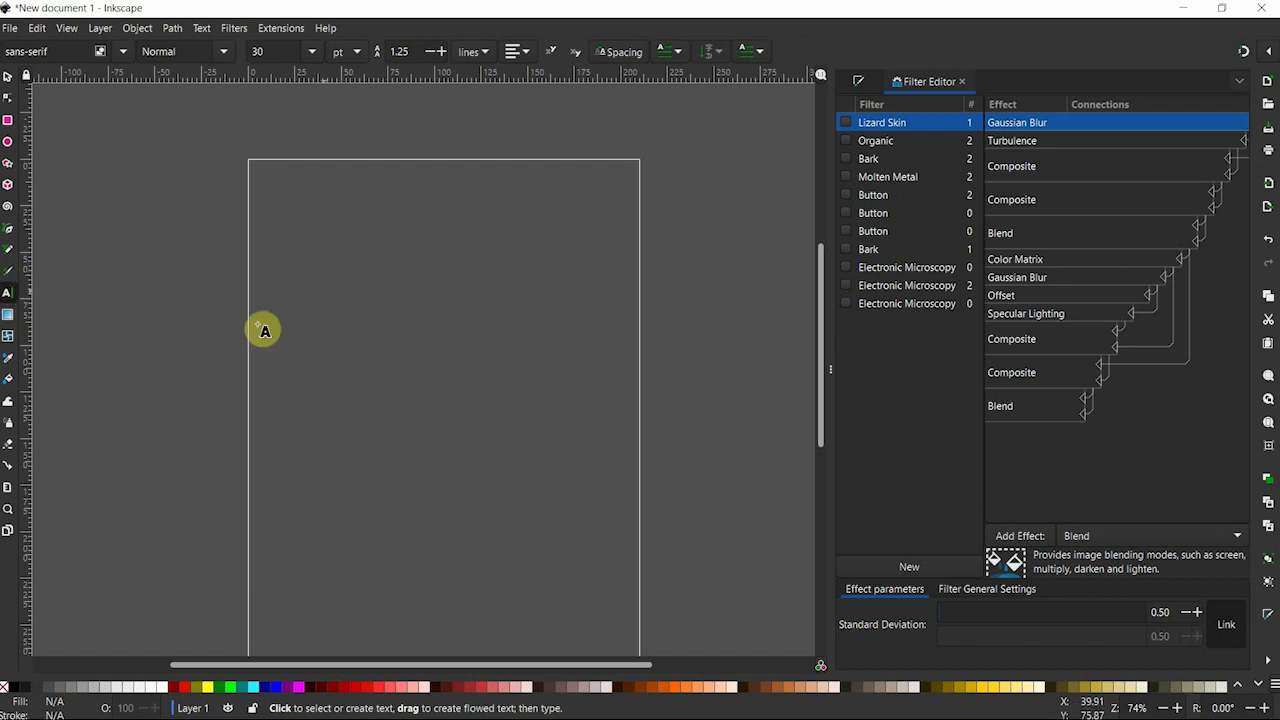
click(334, 250)
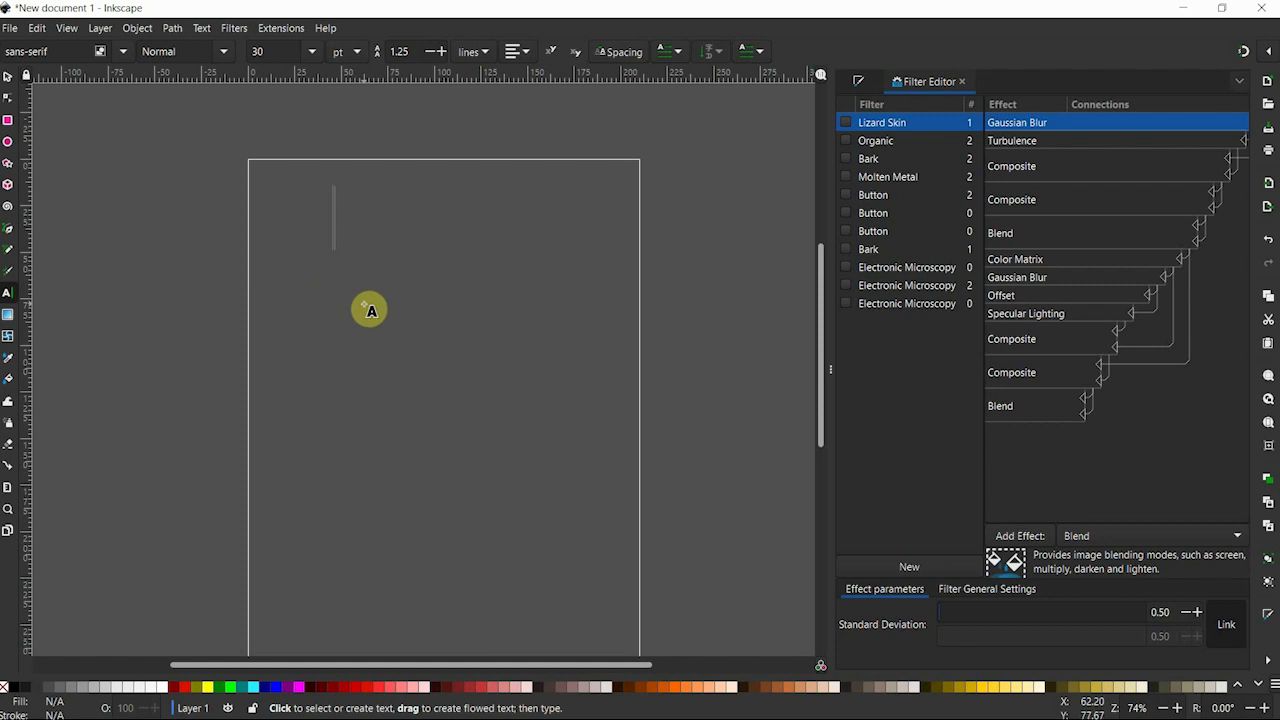
text(Tohfa)
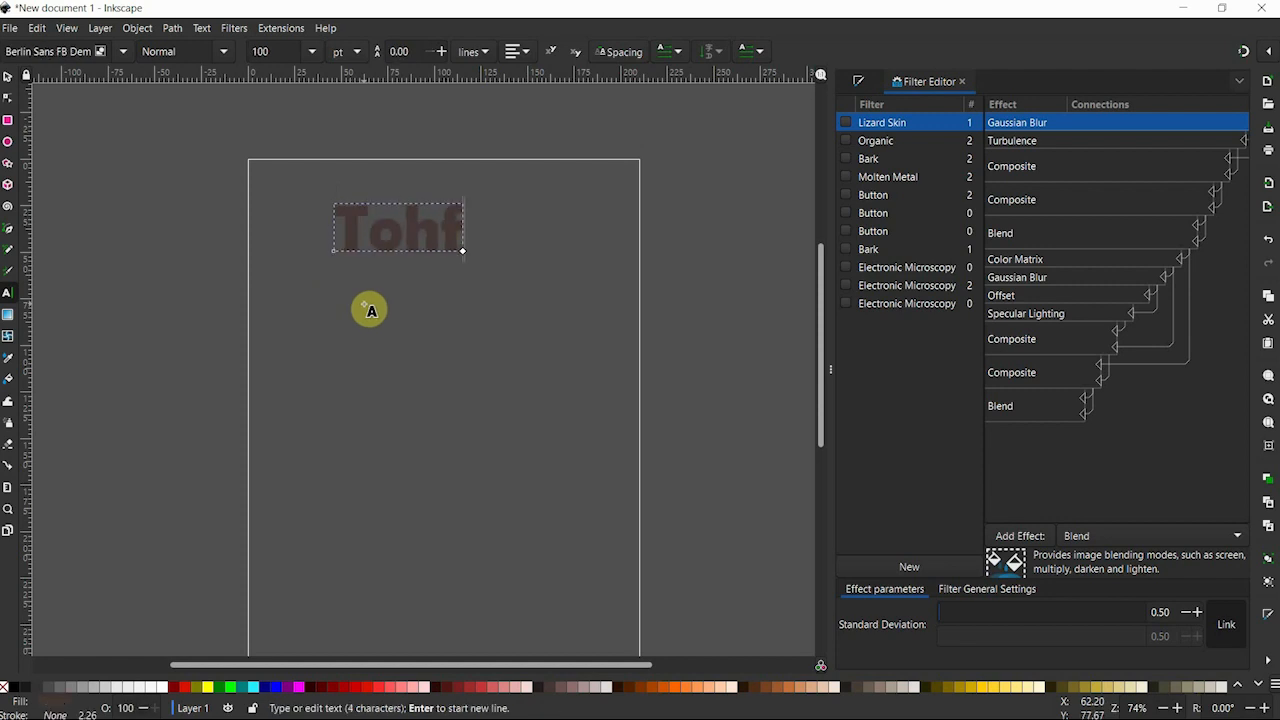
Fill the text very dark red and enlarge it proportionally to about 222 mm wide, placed at the page's left edge.
click(8, 77)
click(310, 687)
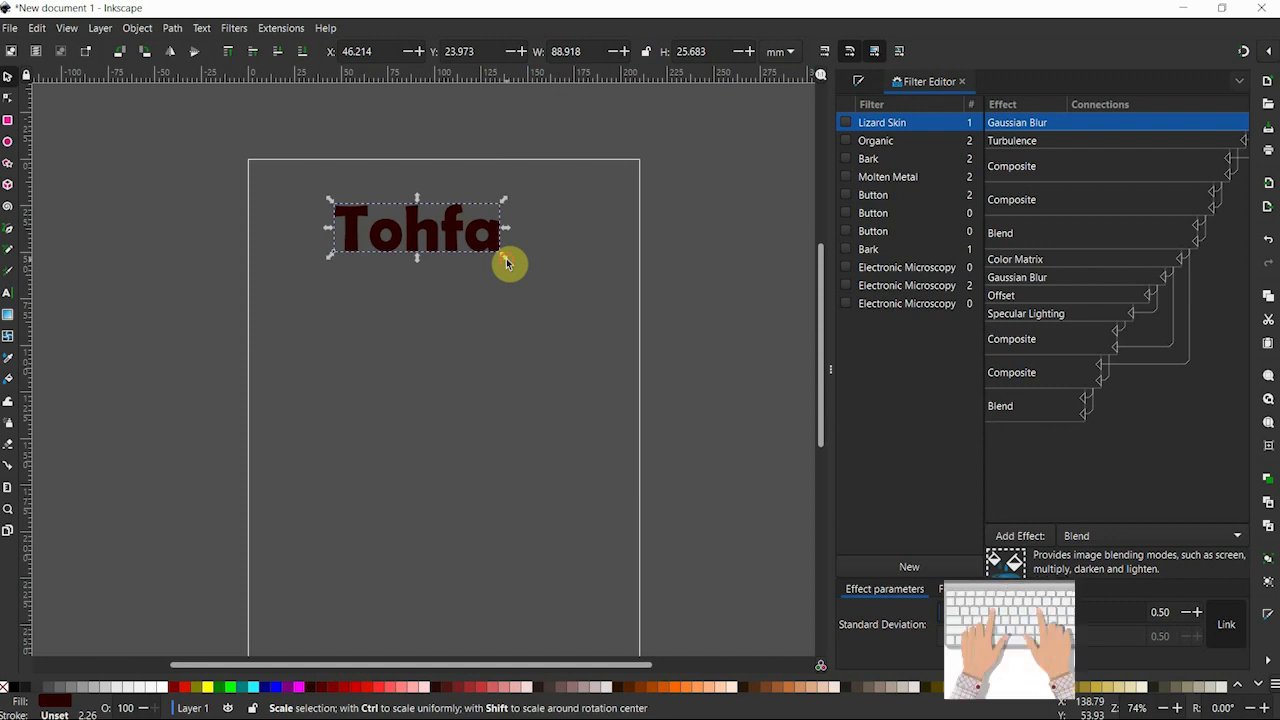
drag(506, 263, 758, 407)
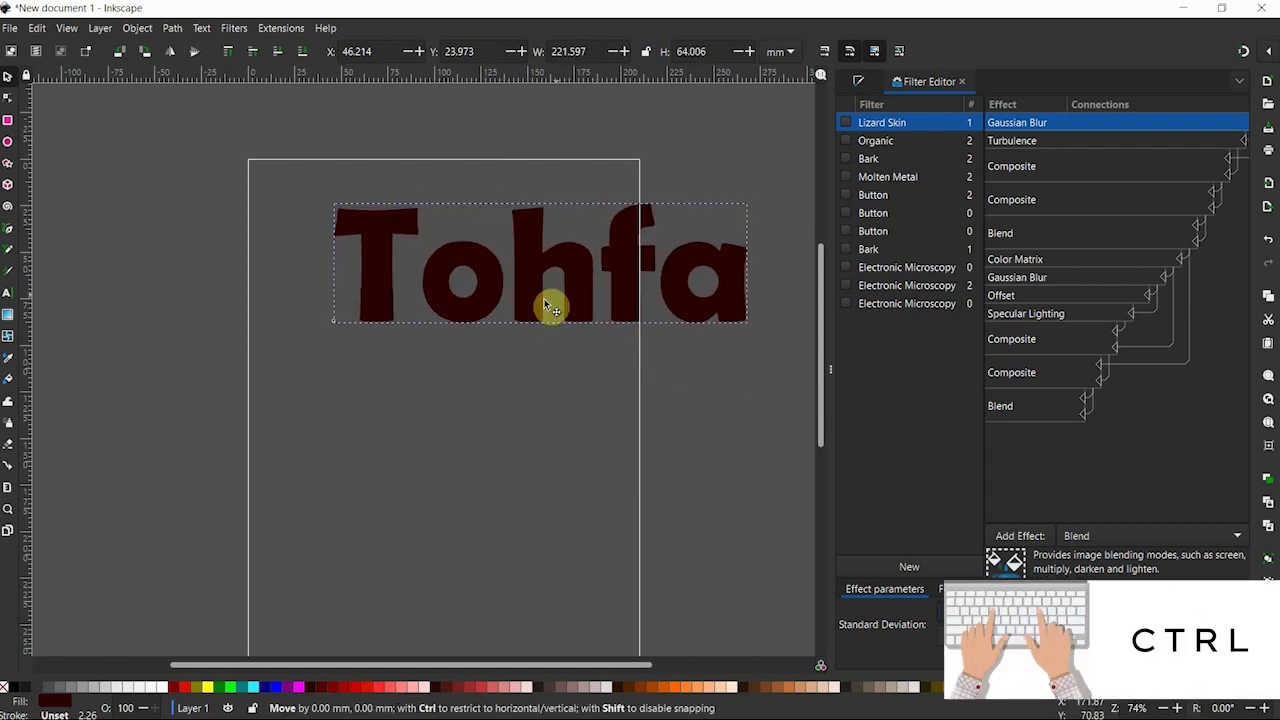
drag(543, 298, 465, 330)
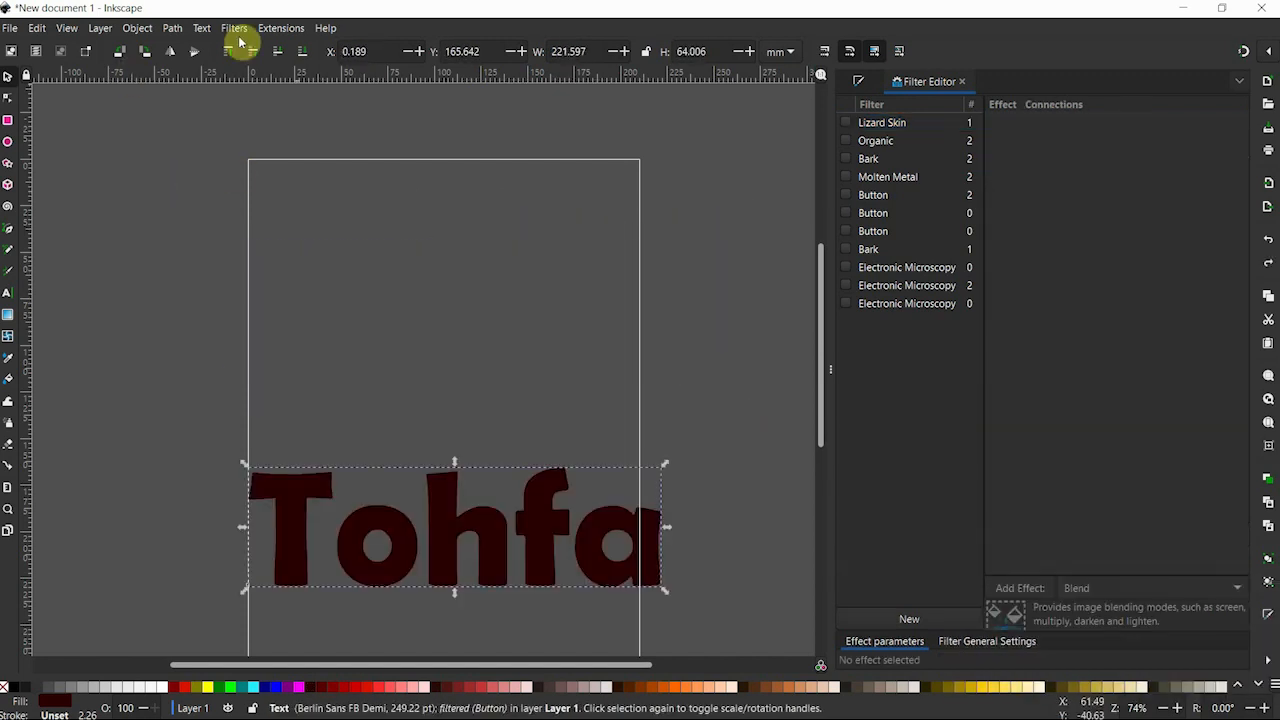
Apply the Button bevel filter to the text, moved up about 87 mm on the page, and fill it white.
click(233, 28)
mouse_move(272, 52)
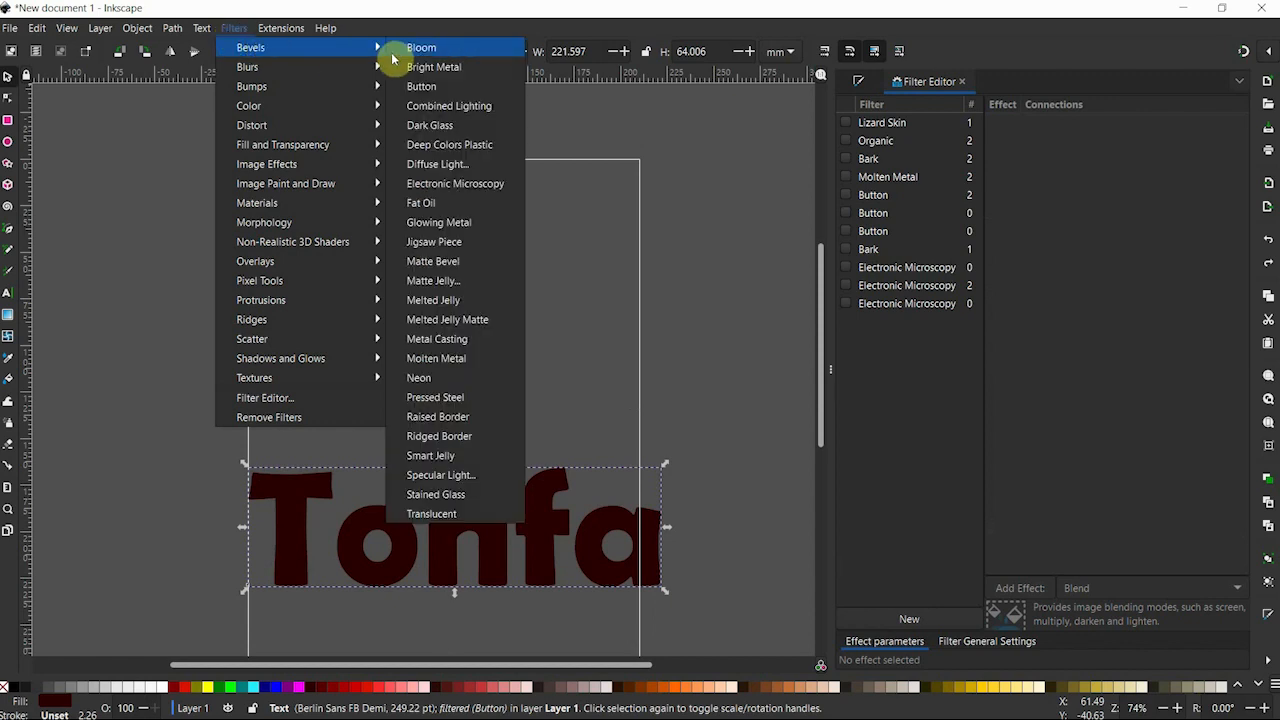
click(437, 87)
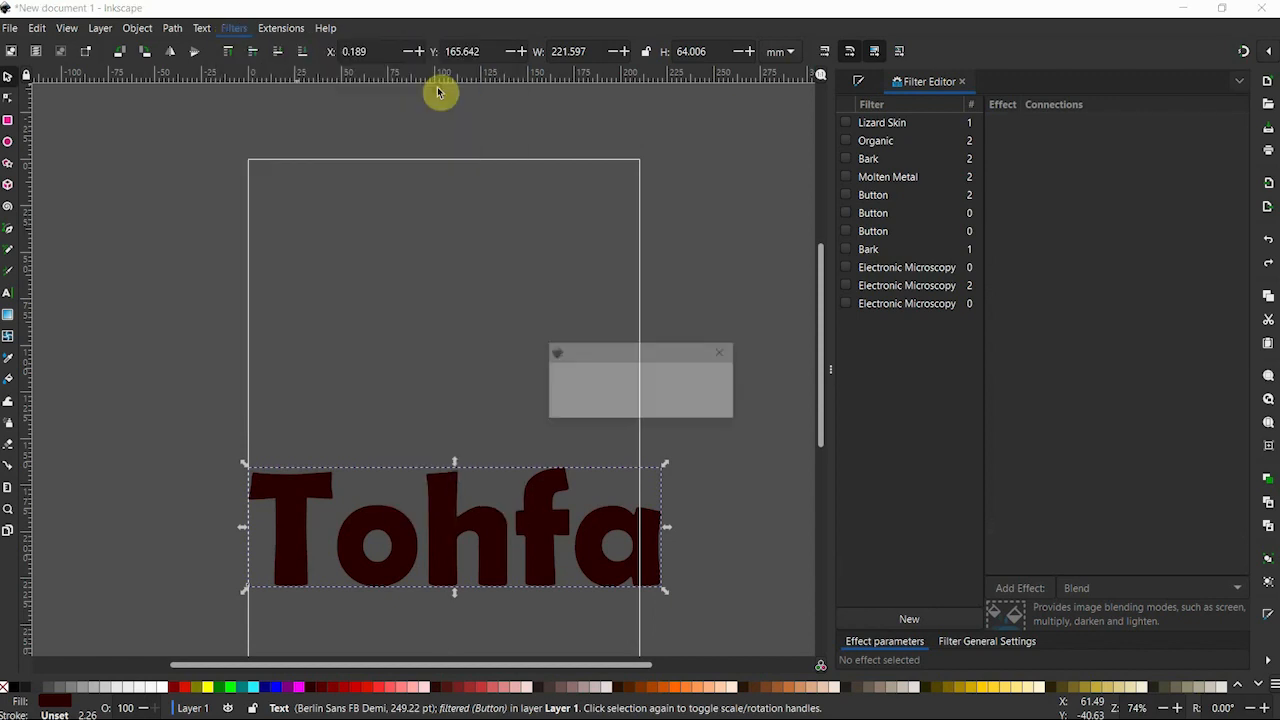
drag(454, 561, 453, 399)
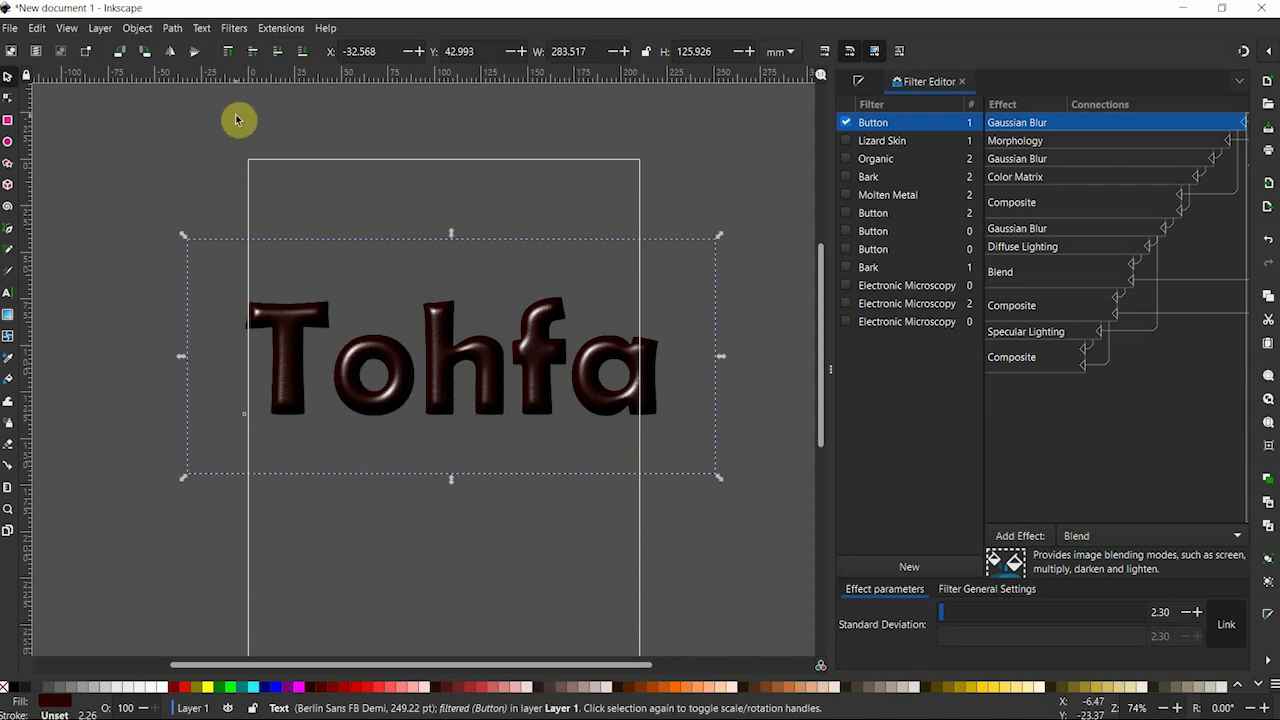
click(162, 688)
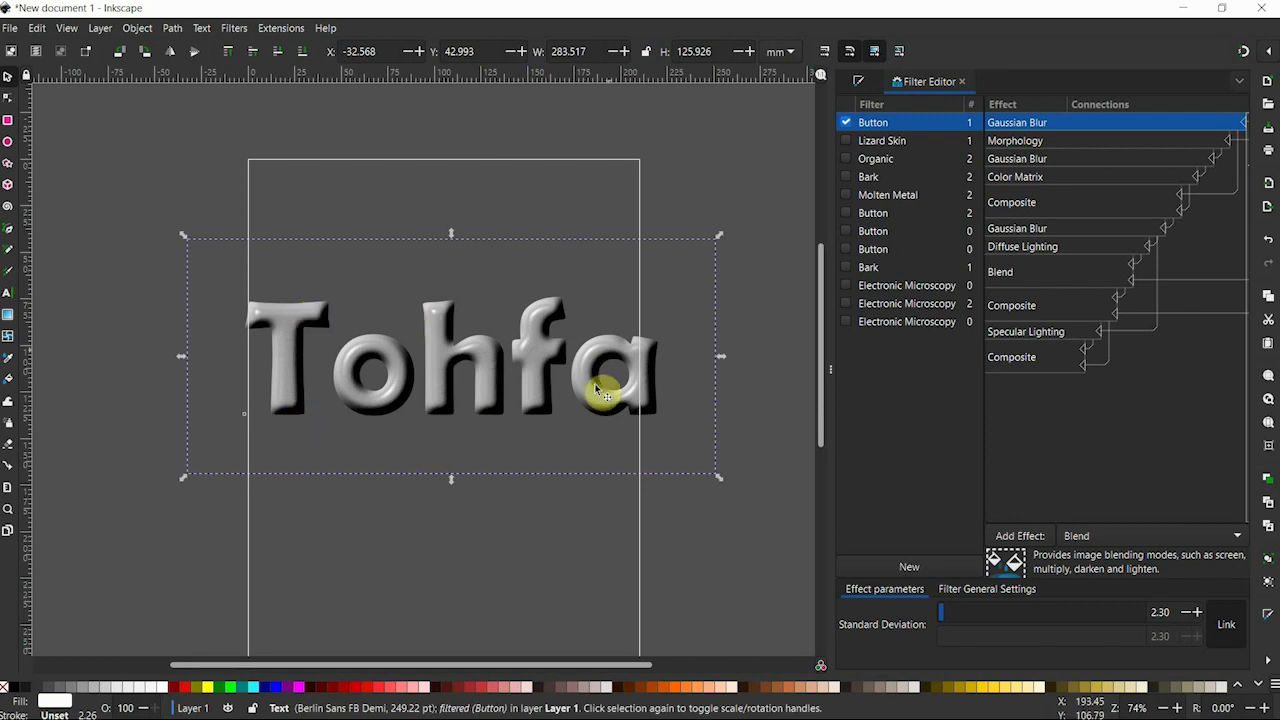
Insert a capital O after the T in the beveled text, and delete that letter again.
double_click(326, 403)
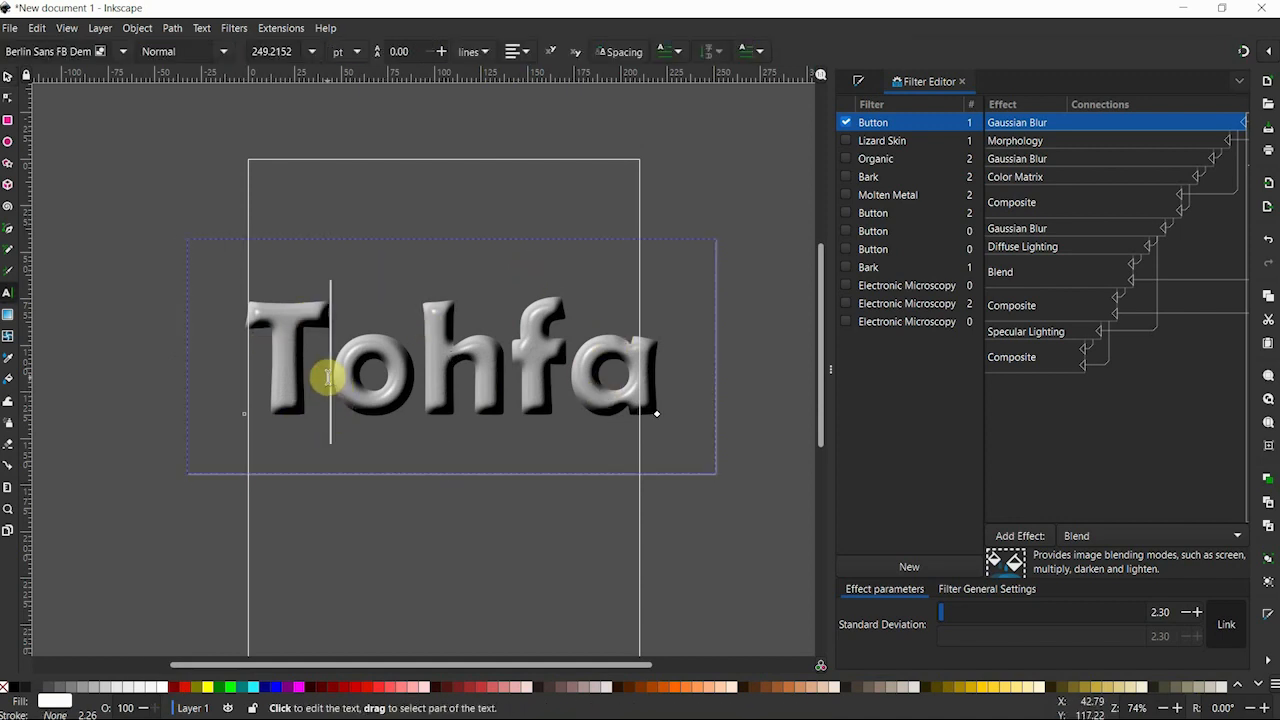
text(O)
key(BackSpace)
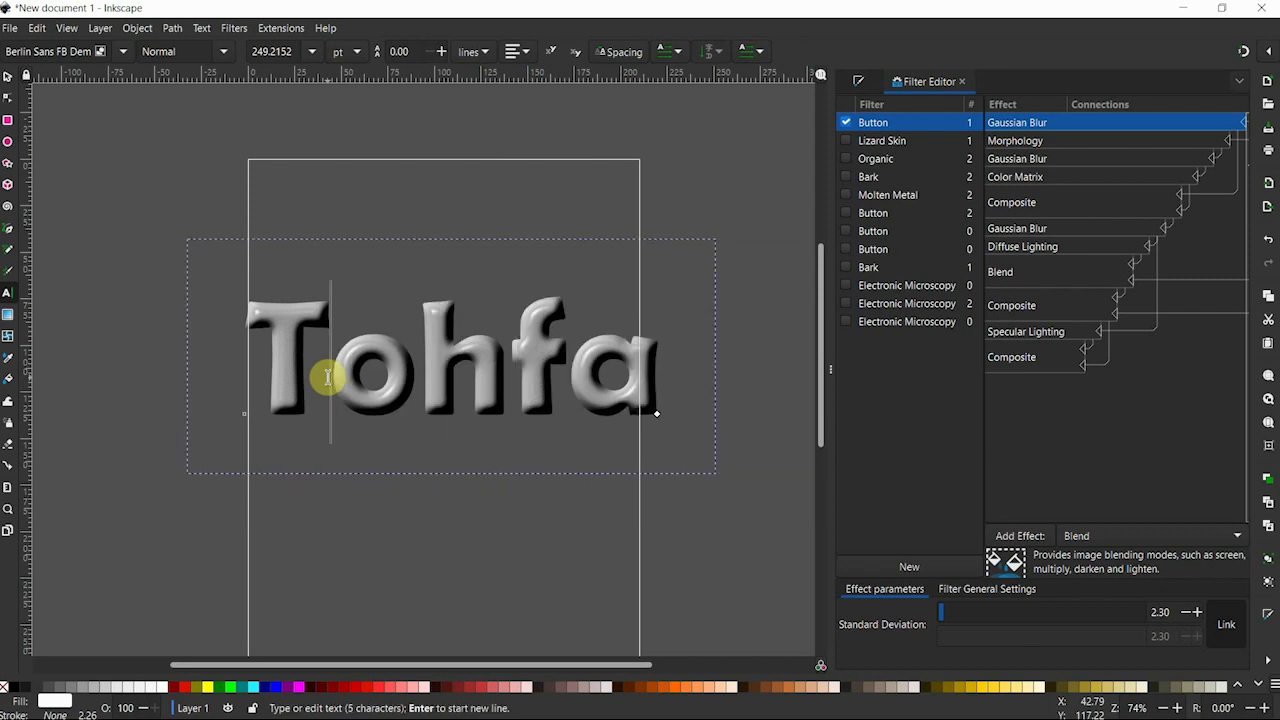
click(8, 76)
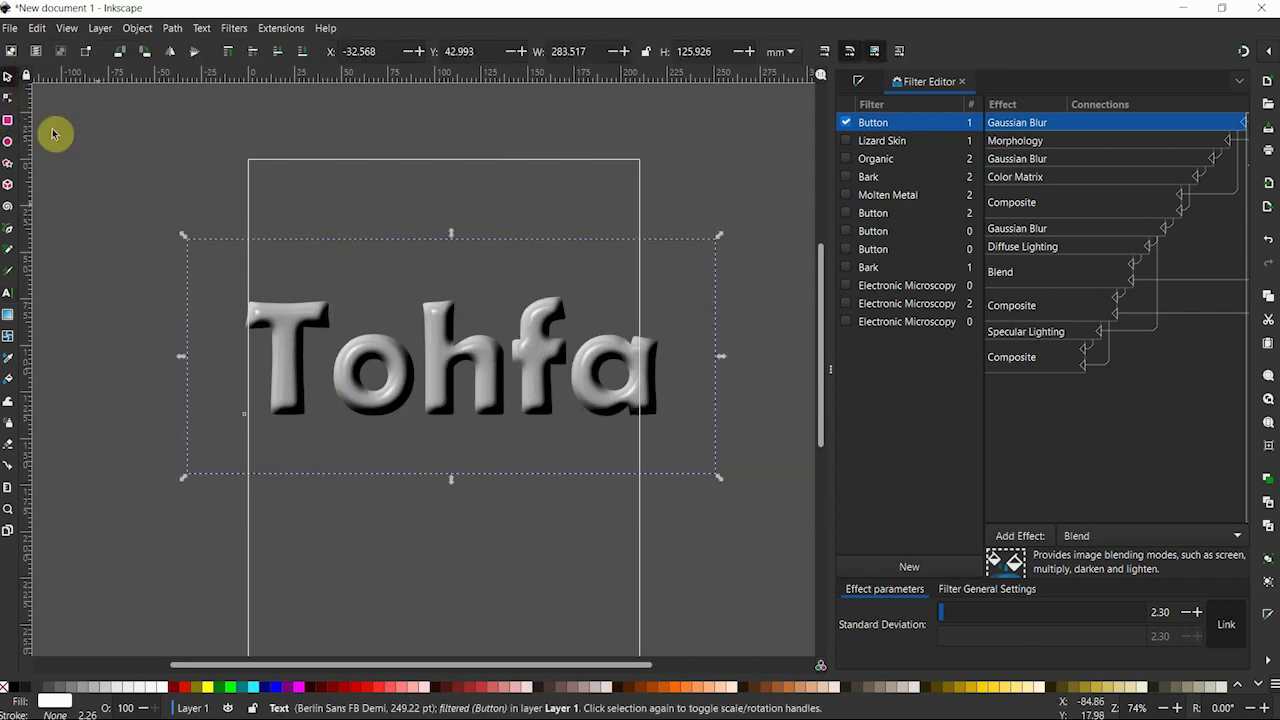
click(233, 30)
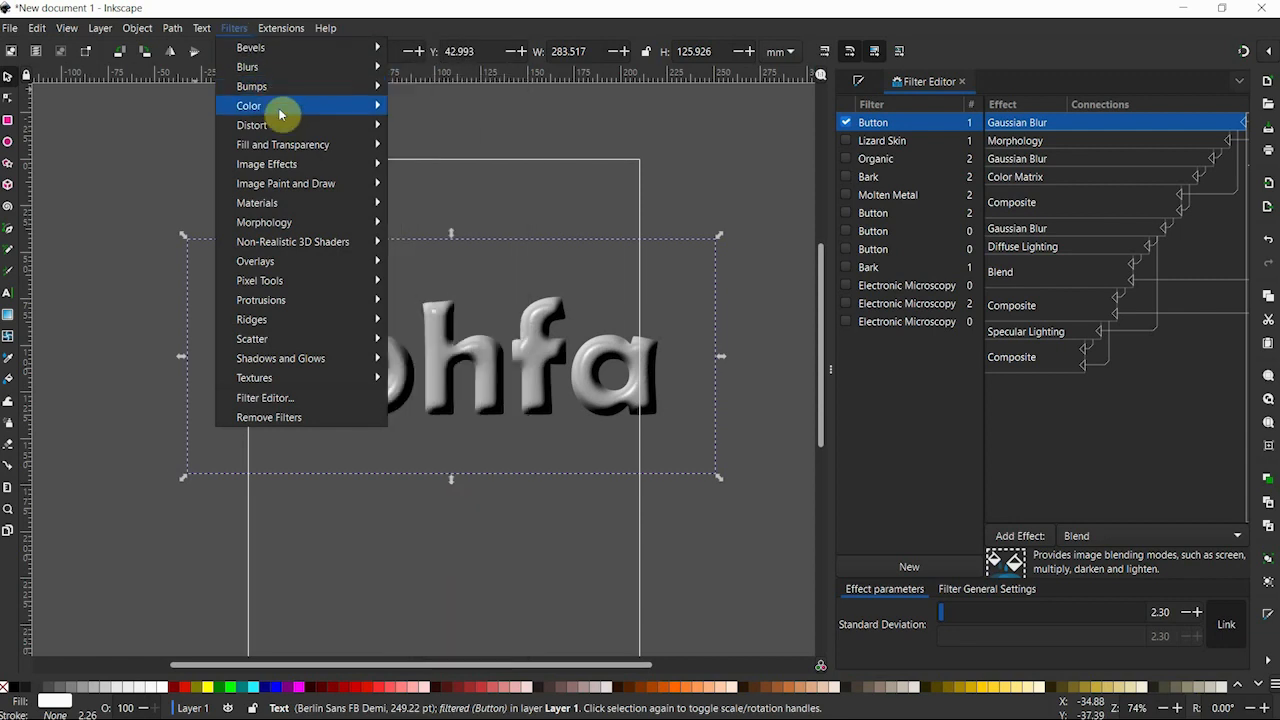
mouse_move(278, 106)
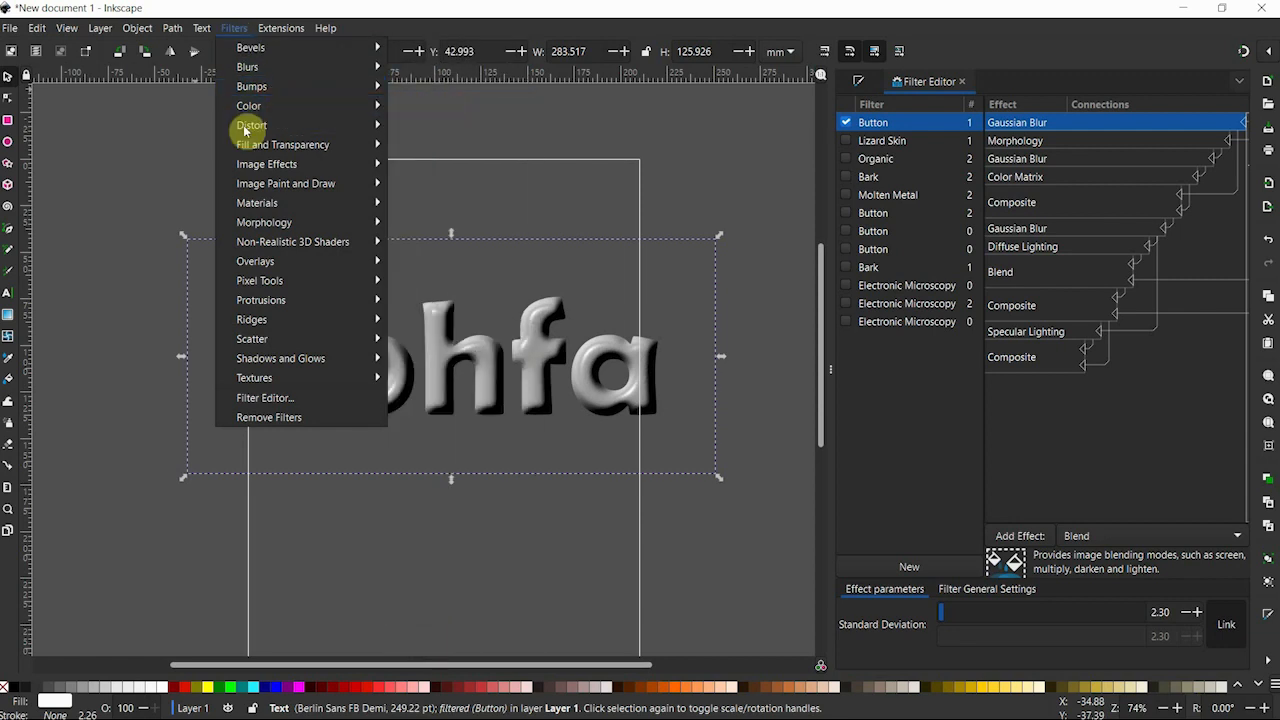
click(52, 125)
Undo the letter edits, white fill, move and Button bevel filter on the text, restoring the plain dark red lettering.
key(ctrl+z)
key(ctrl+z)
key(ctrl+z)
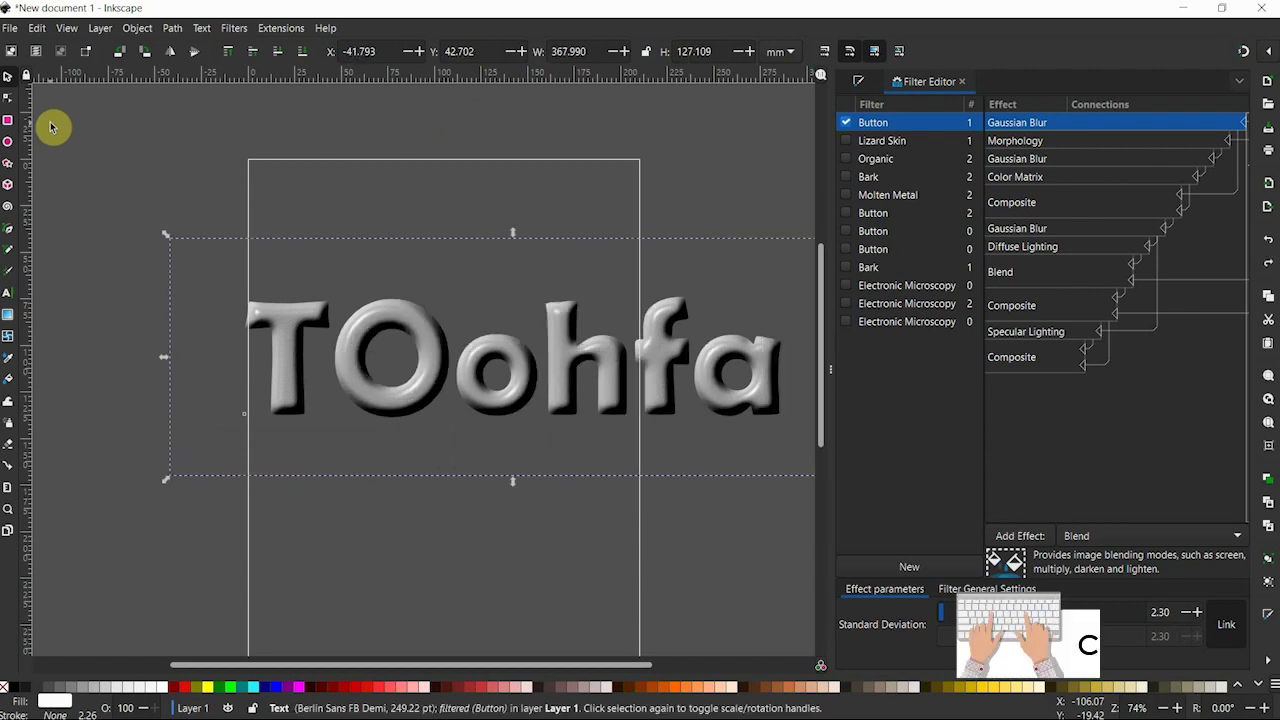
key(ctrl+z)
key(ctrl+z)
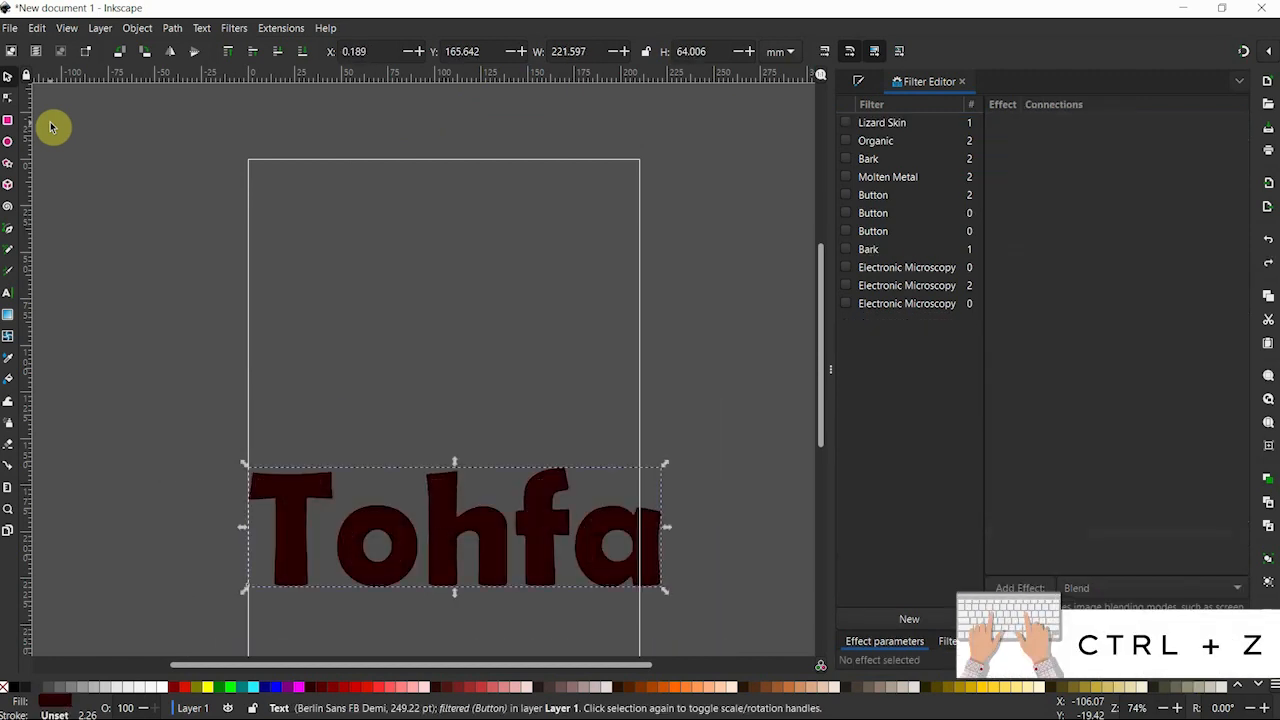
Apply the Cross Noise overlay filter to the dark red text and move the text up about 120 mm on the page.
click(236, 30)
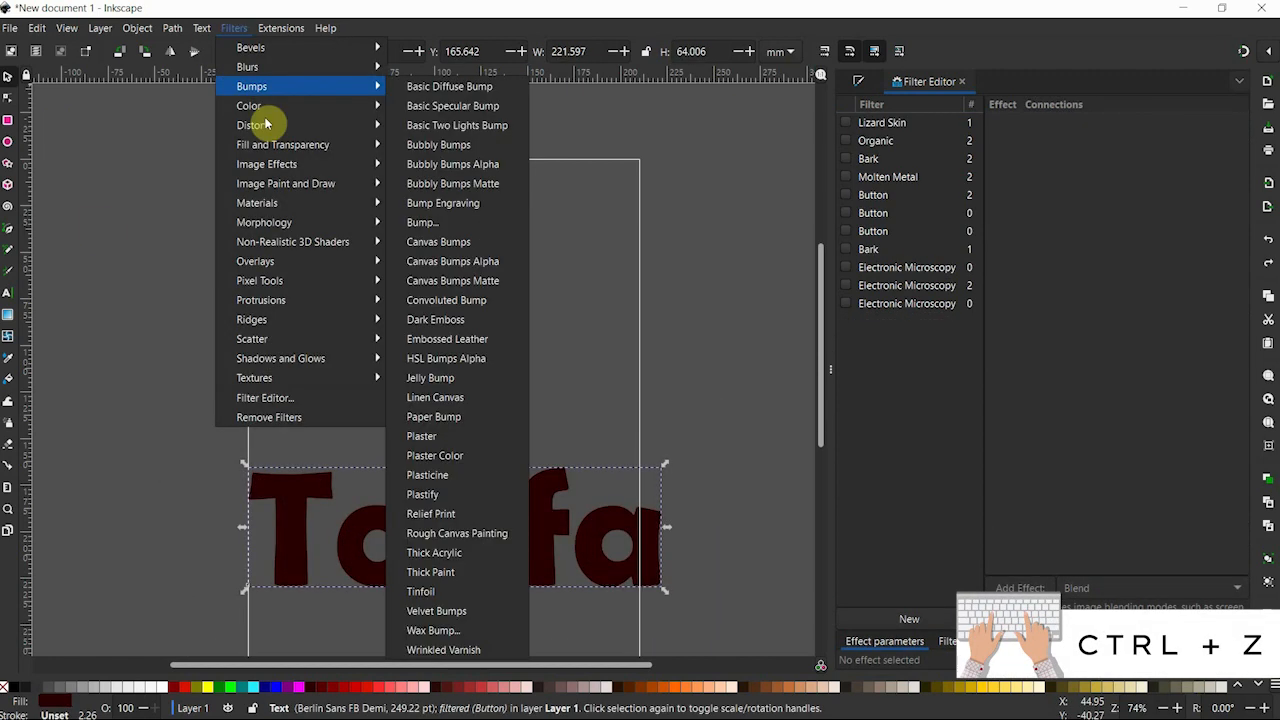
mouse_move(255, 130)
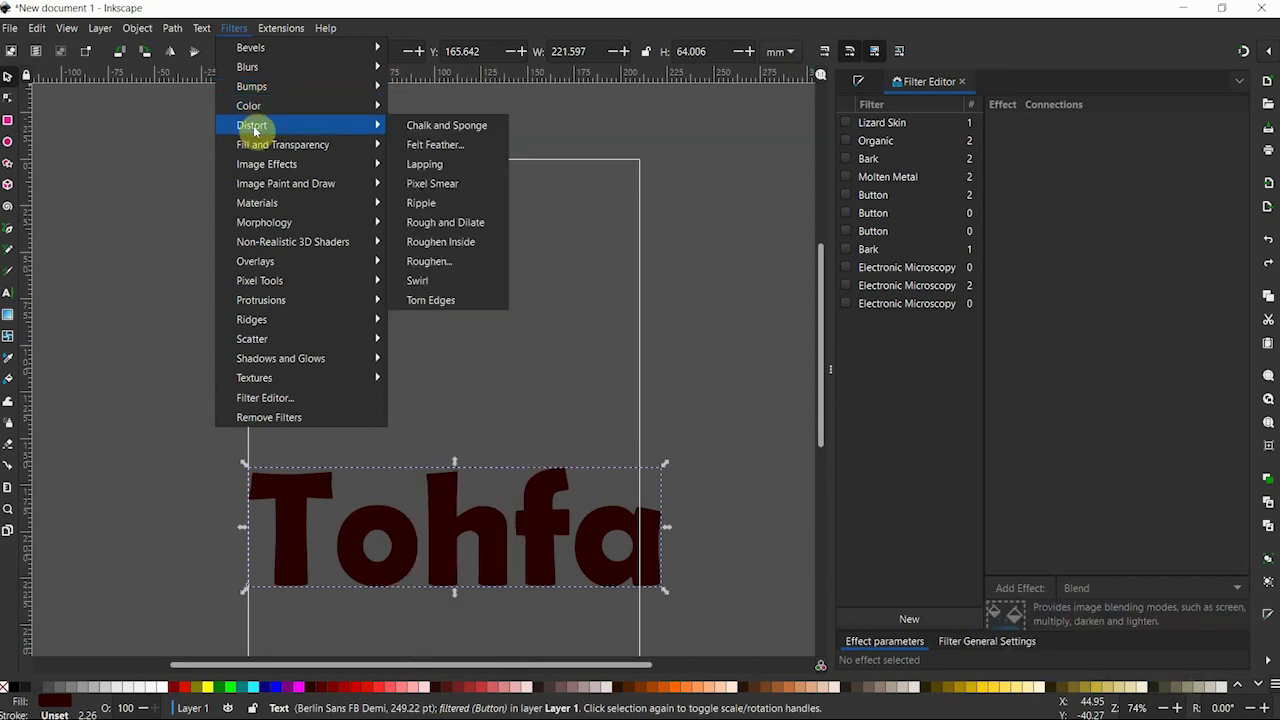
mouse_move(290, 273)
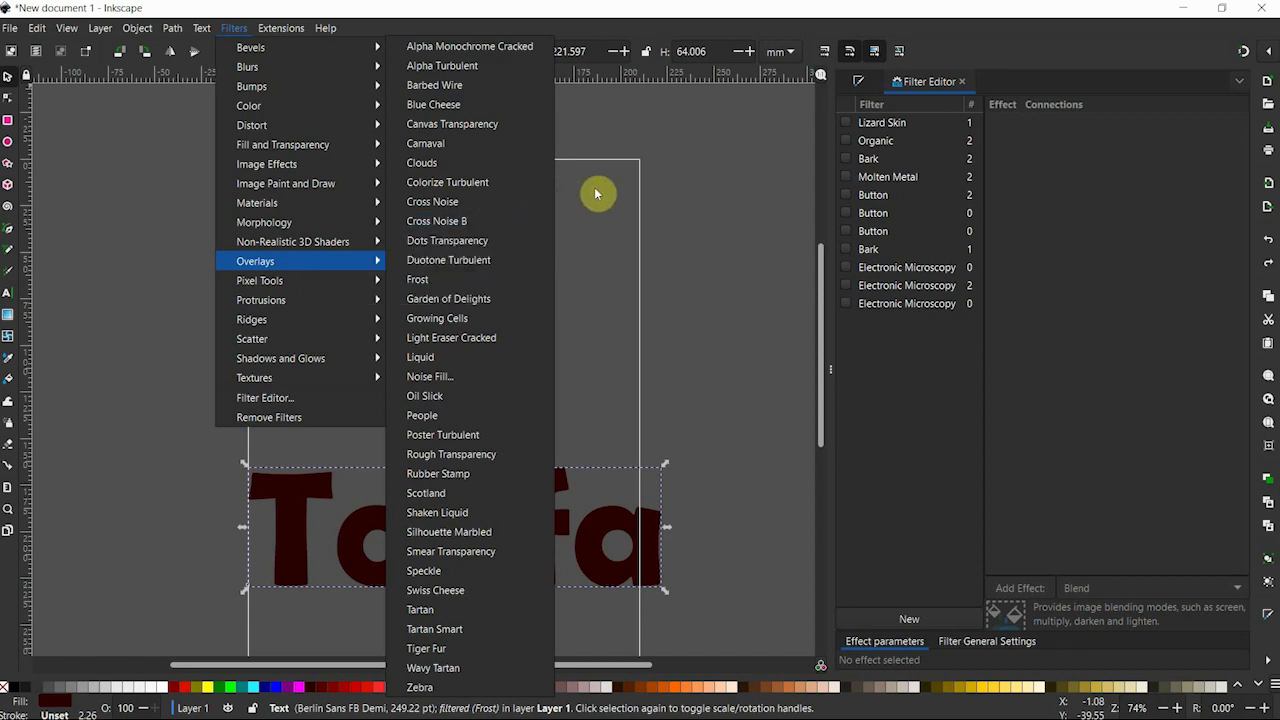
click(469, 205)
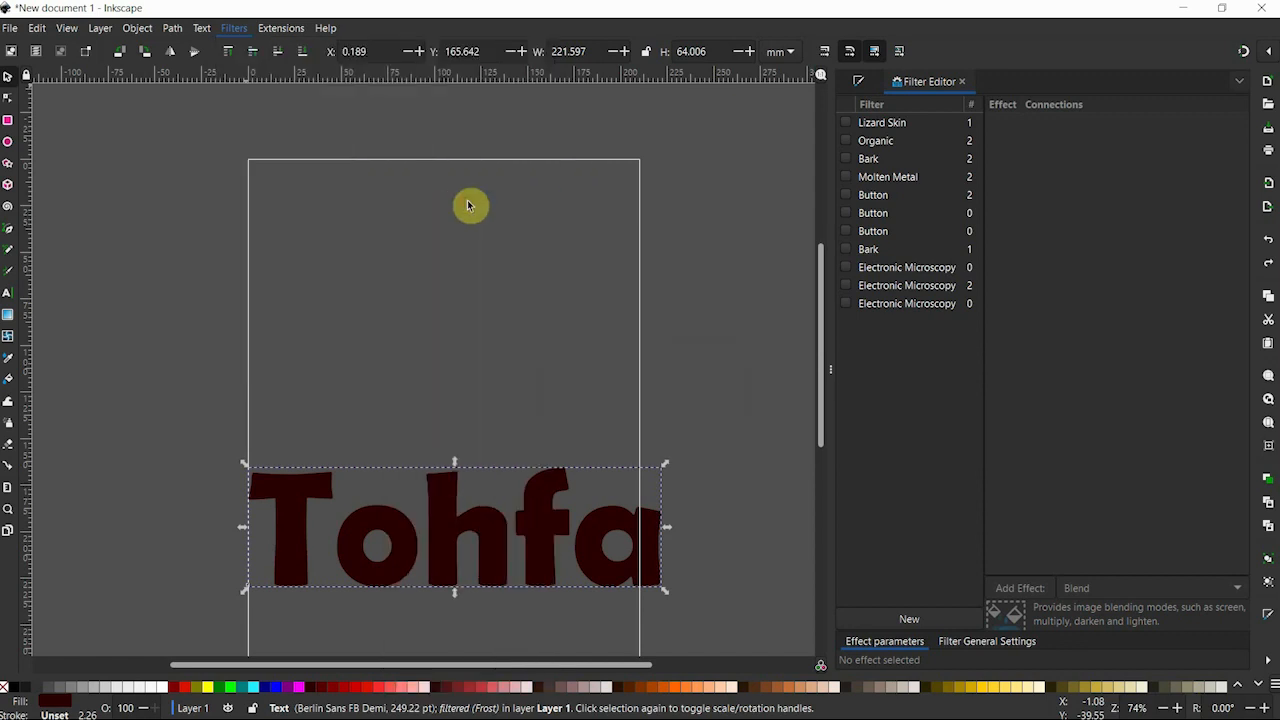
drag(447, 523, 445, 295)
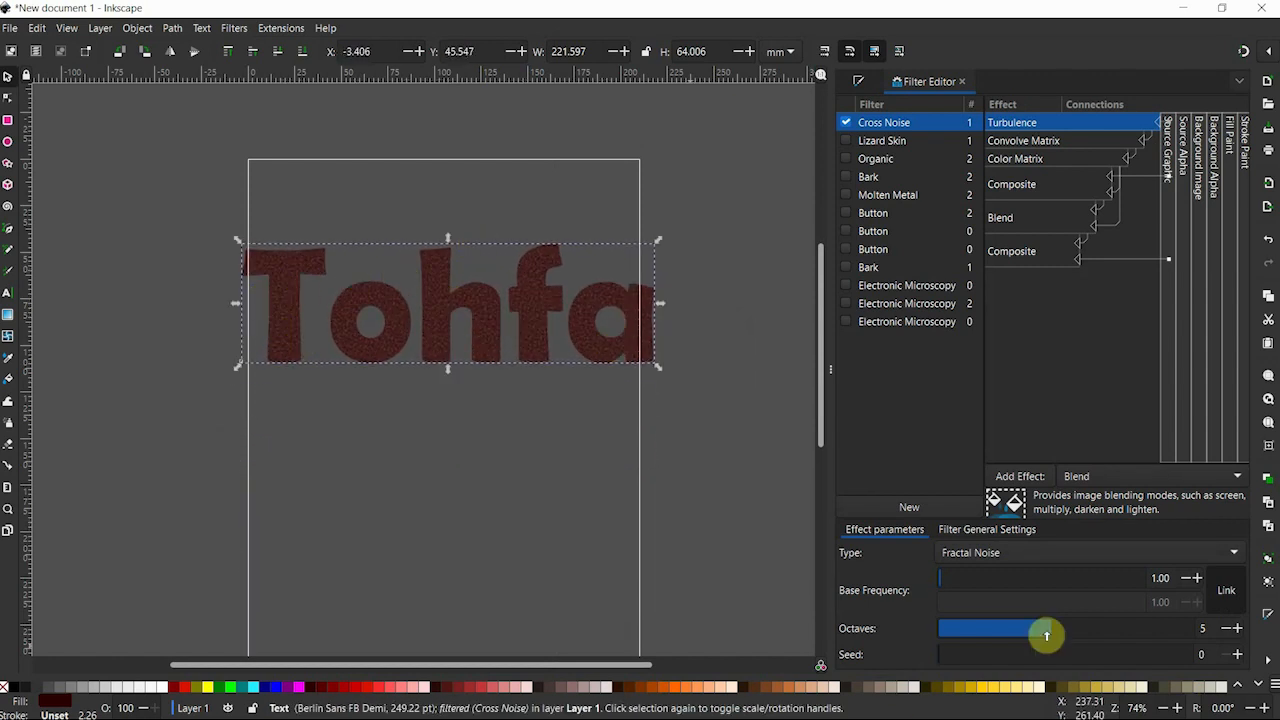
Set the Cross Noise filter's turbulence effect to type Turbulence, base frequency 8.63, 3 octaves and seed 318, and deselect the text.
drag(1042, 630, 996, 631)
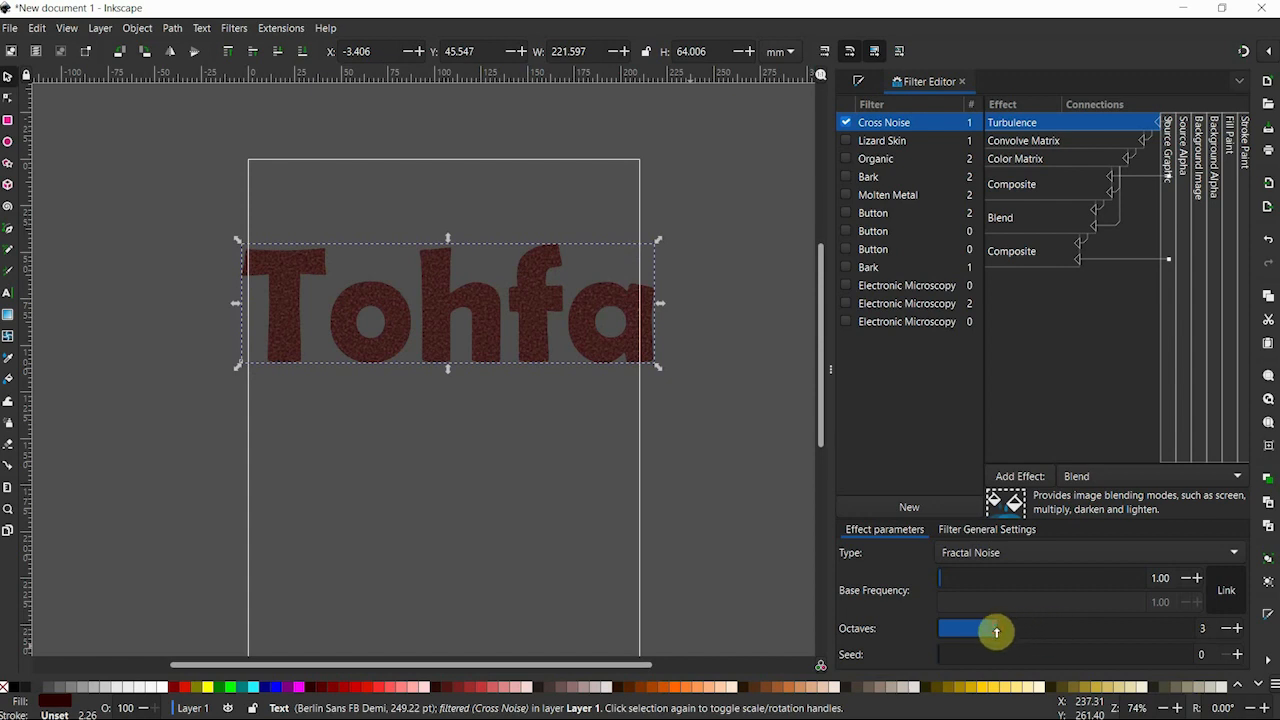
drag(1040, 577, 986, 586)
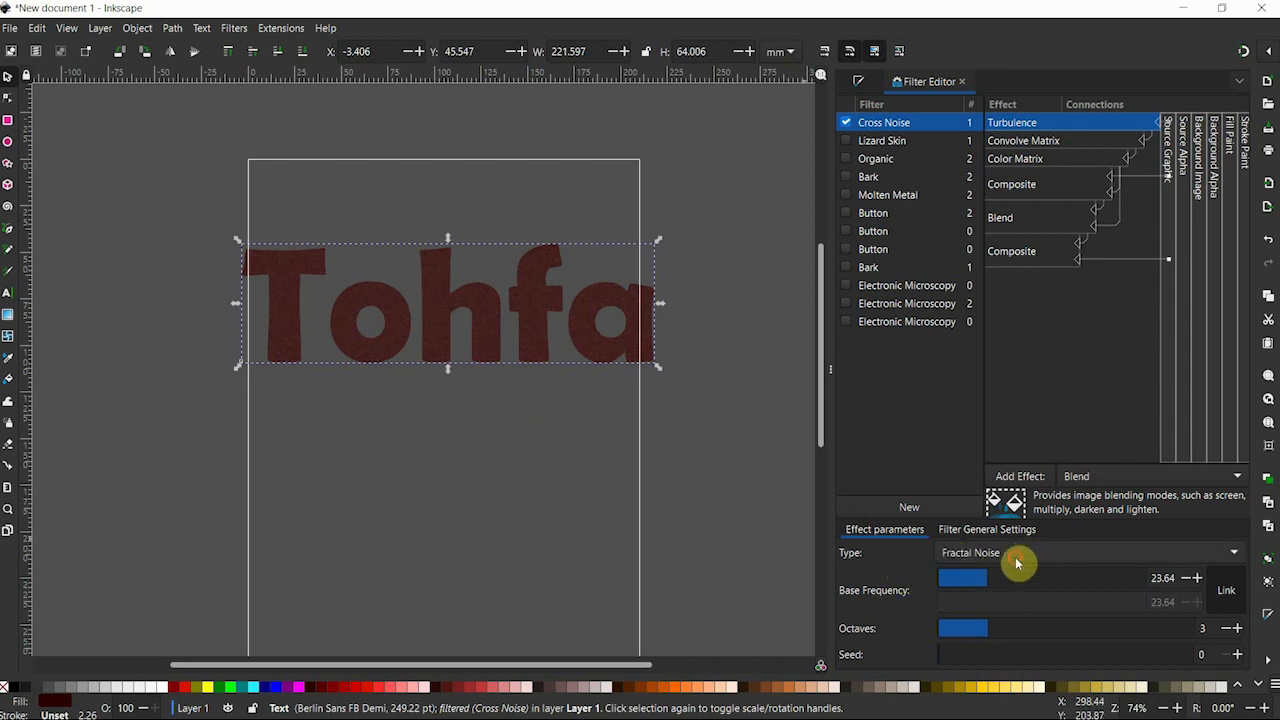
click(1018, 560)
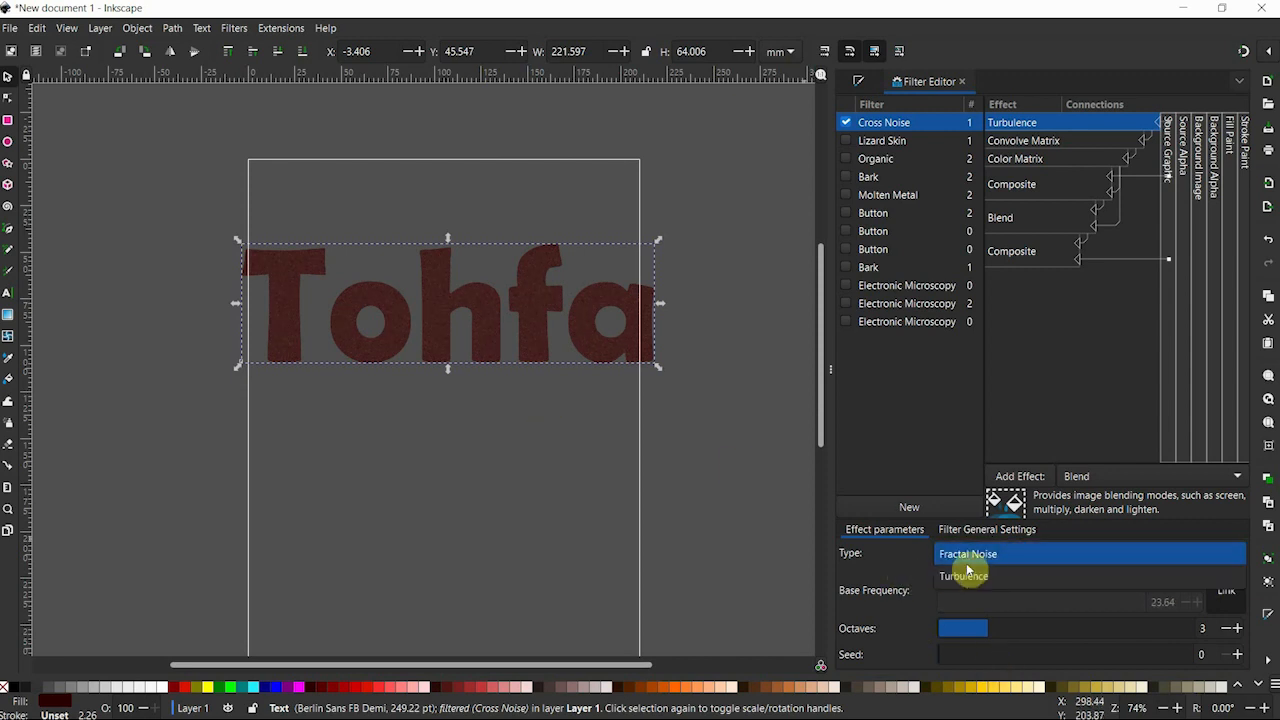
click(962, 576)
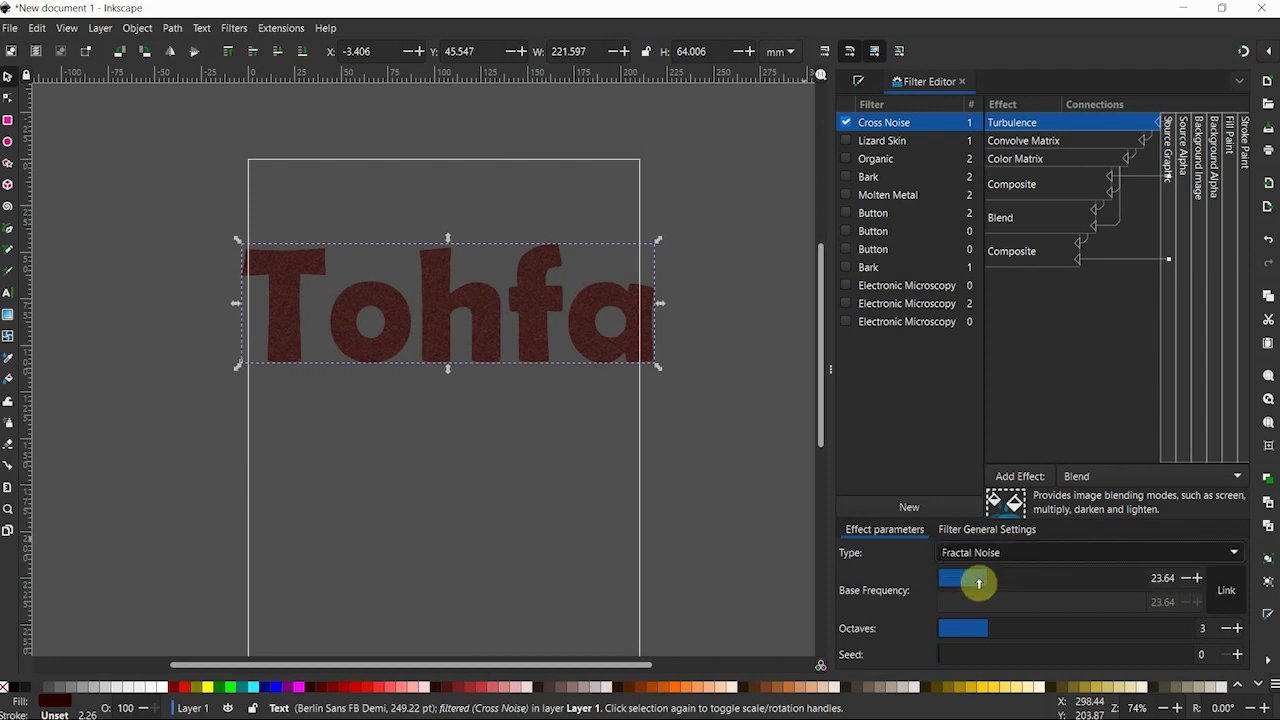
mouse_move(988, 587)
mouse_down()
mouse_move(1049, 580)
mouse_move(980, 583)
mouse_move(986, 609)
mouse_up()
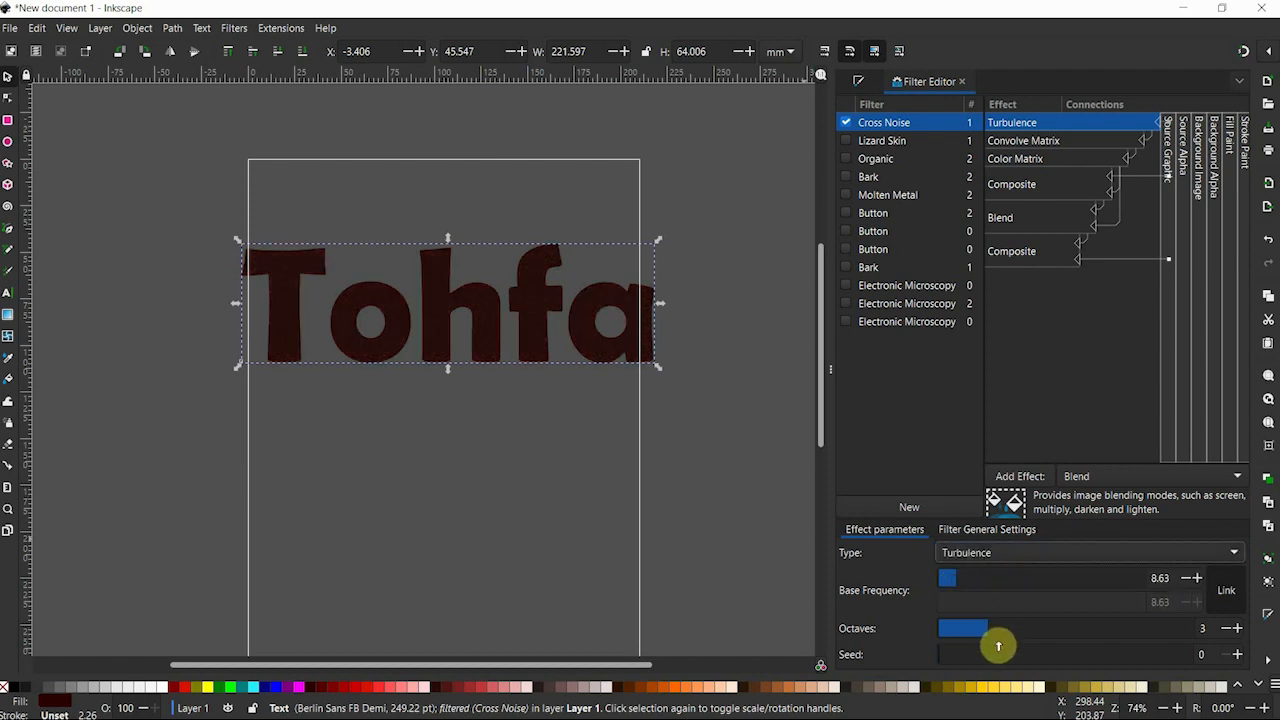
click(1018, 654)
click(138, 374)
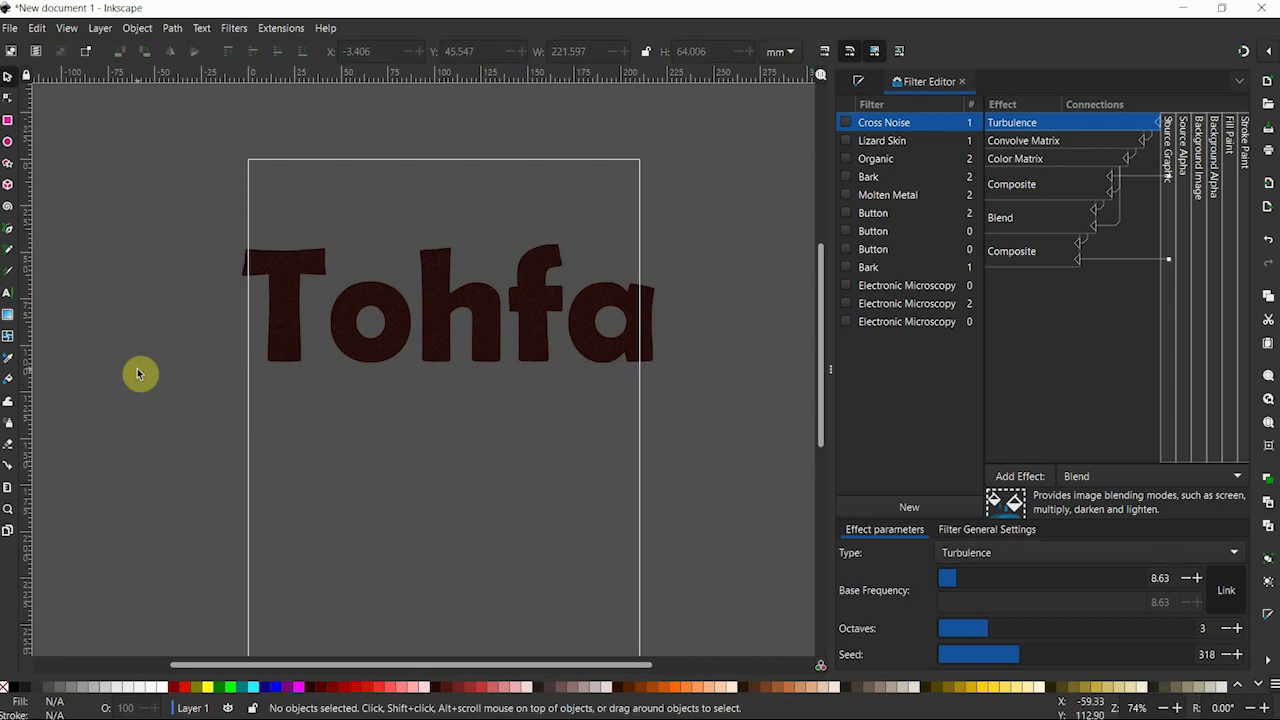